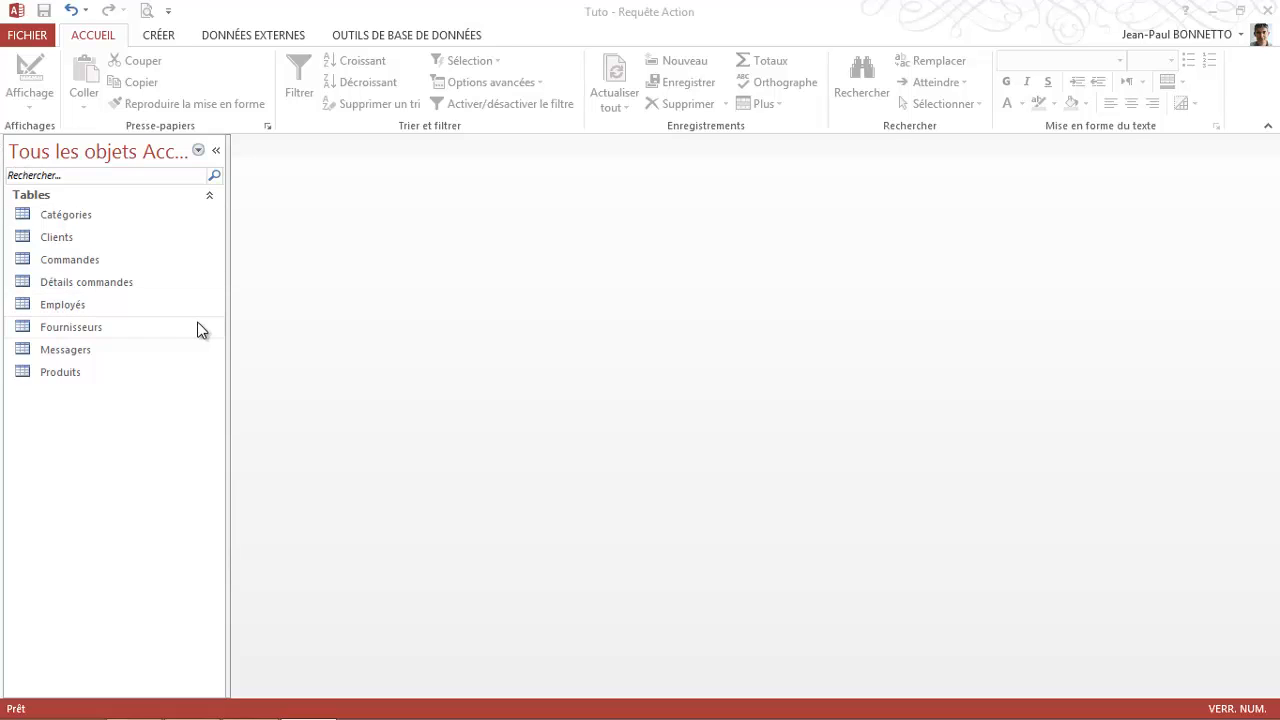
Step: Create a new query in design view based on the Produits table and enlarge its field list to show every field
click(160, 37)
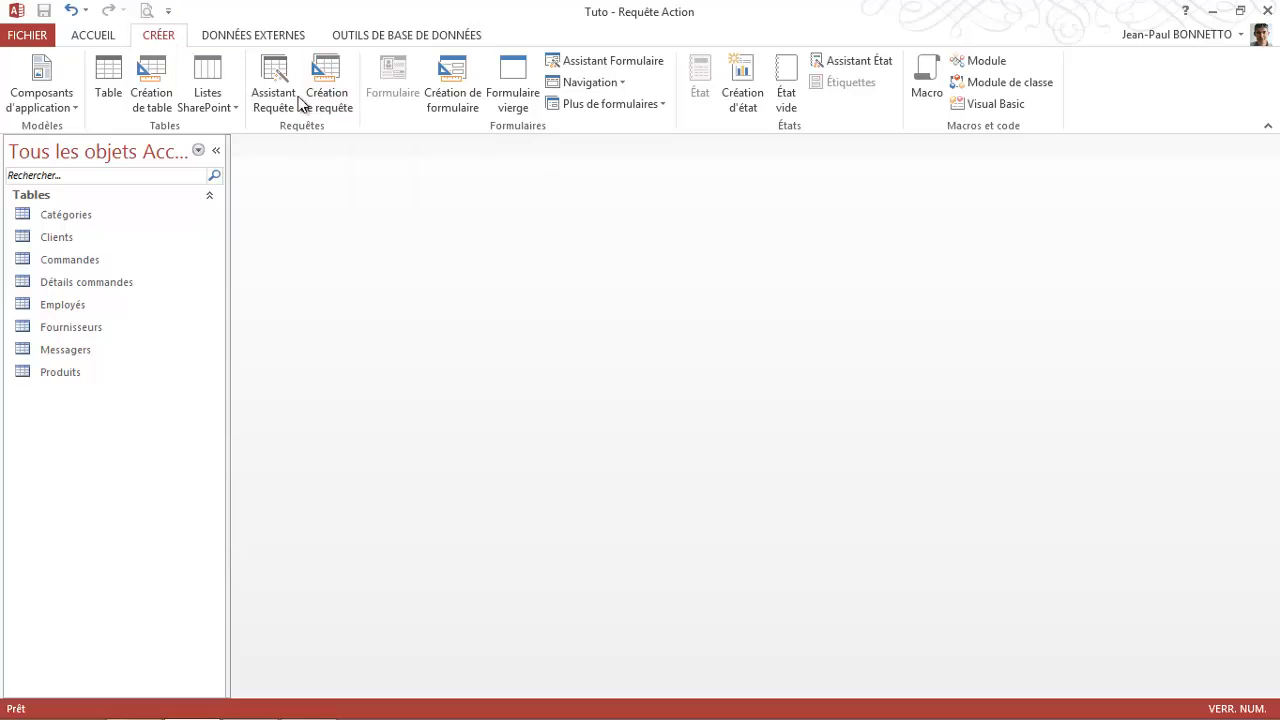
click(328, 82)
drag(706, 429, 520, 203)
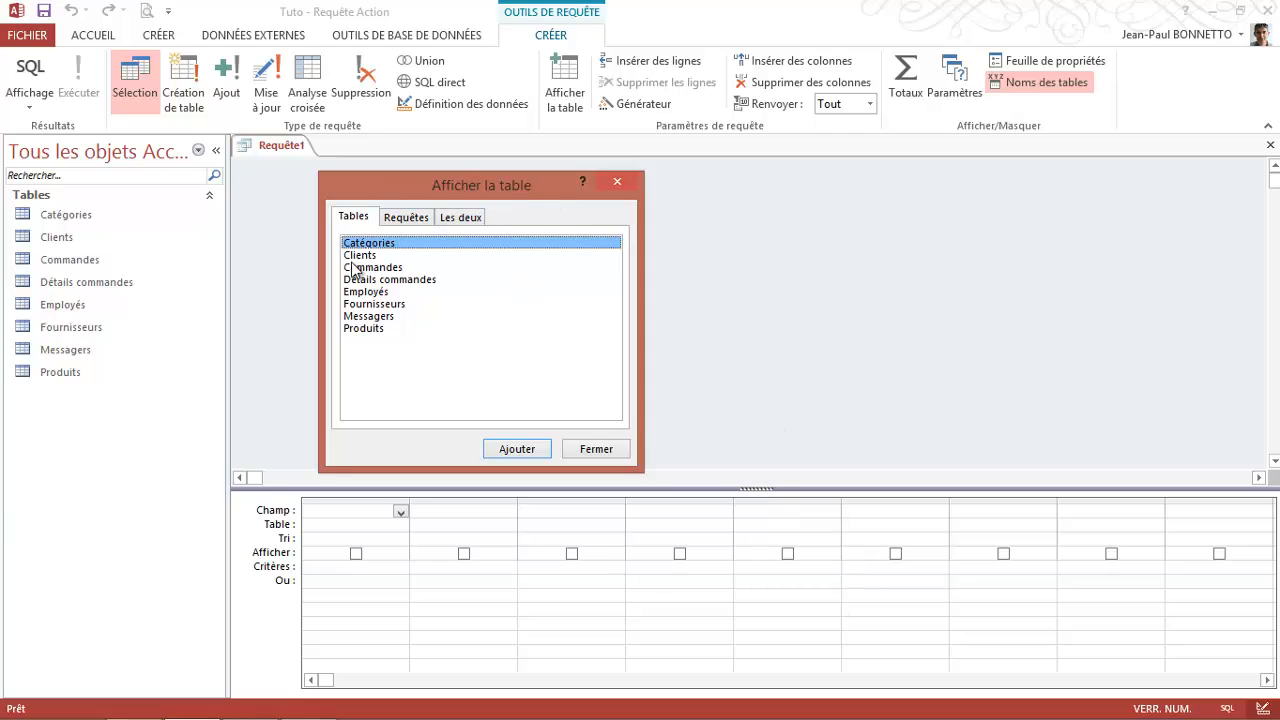
click(363, 332)
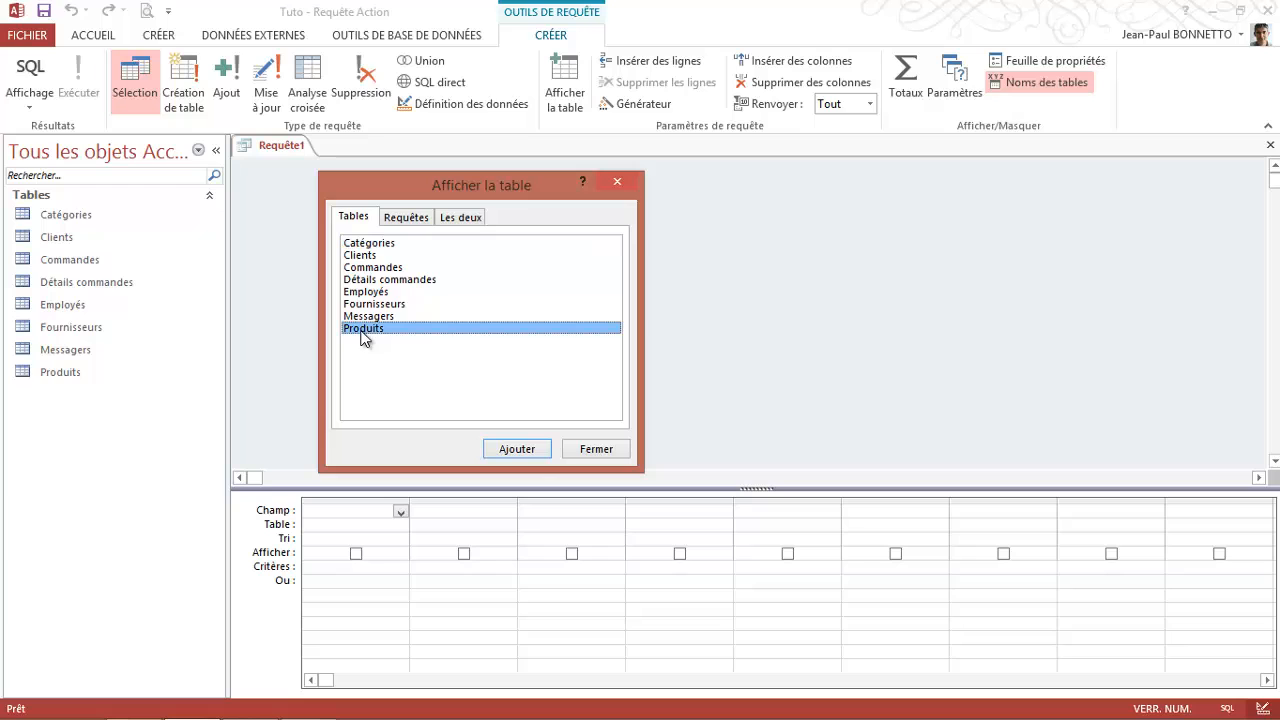
click(522, 449)
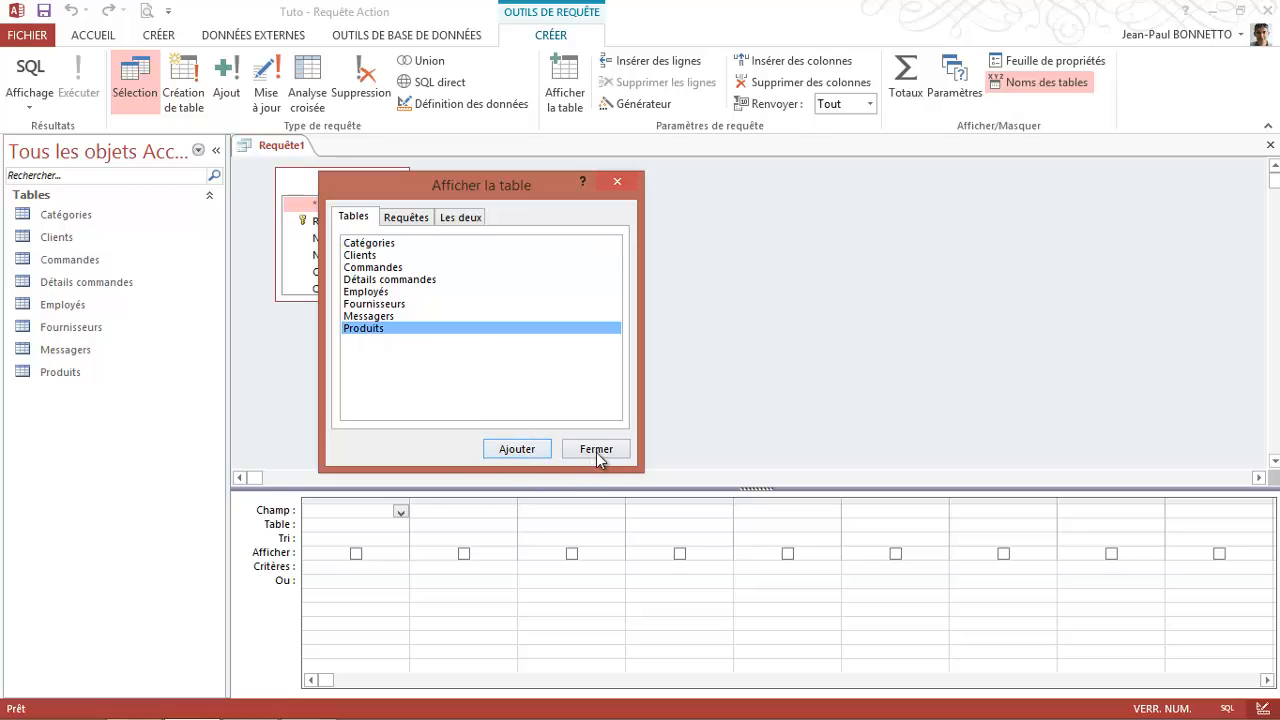
click(597, 452)
drag(406, 300, 567, 397)
drag(762, 489, 760, 421)
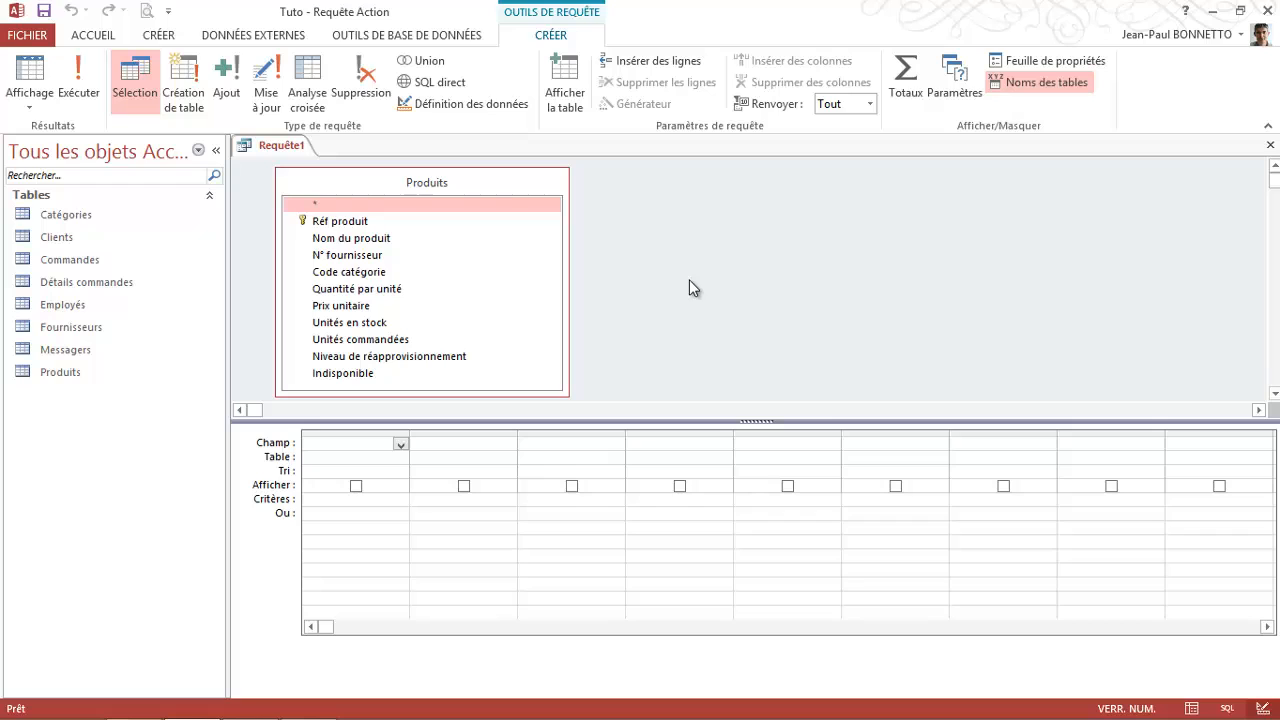
Step: Add the Prix unitaire and Nom du produit fields of Produits to the query grid
drag(375, 243, 342, 306)
drag(342, 306, 362, 446)
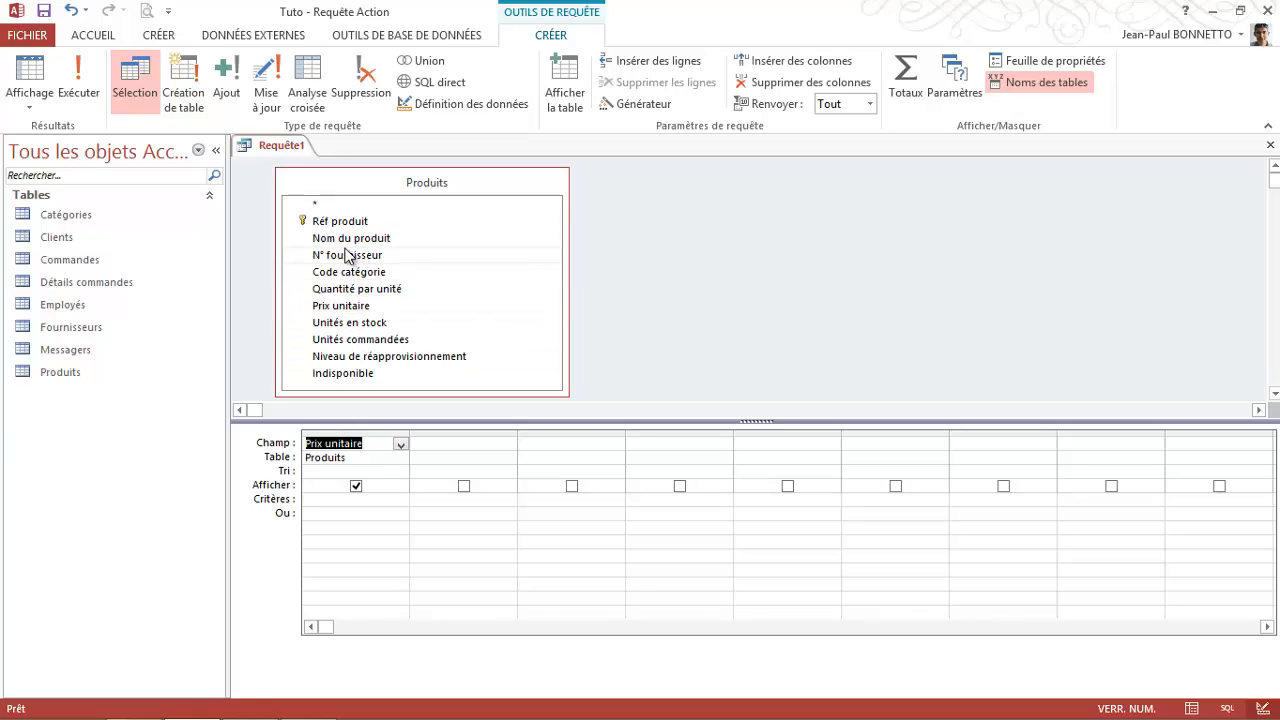
drag(350, 243, 463, 443)
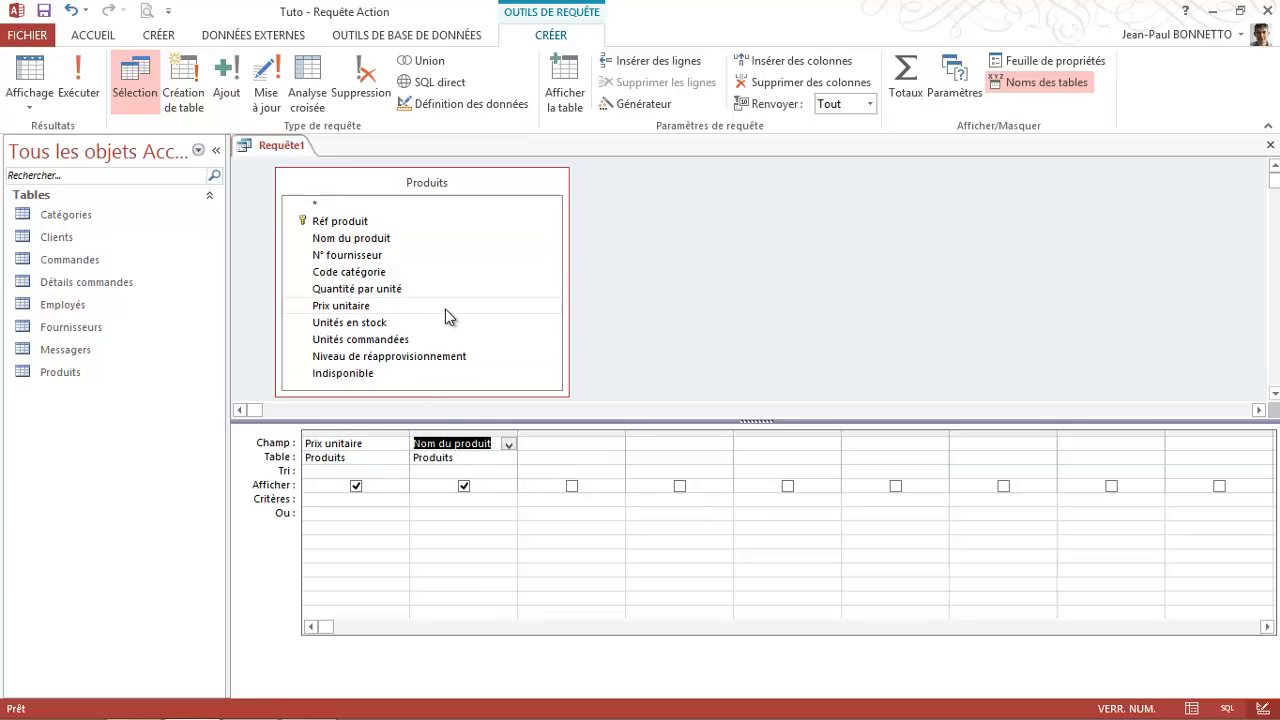
Step: Run the selection query to review the unit prices and product names, and return to its design
click(80, 80)
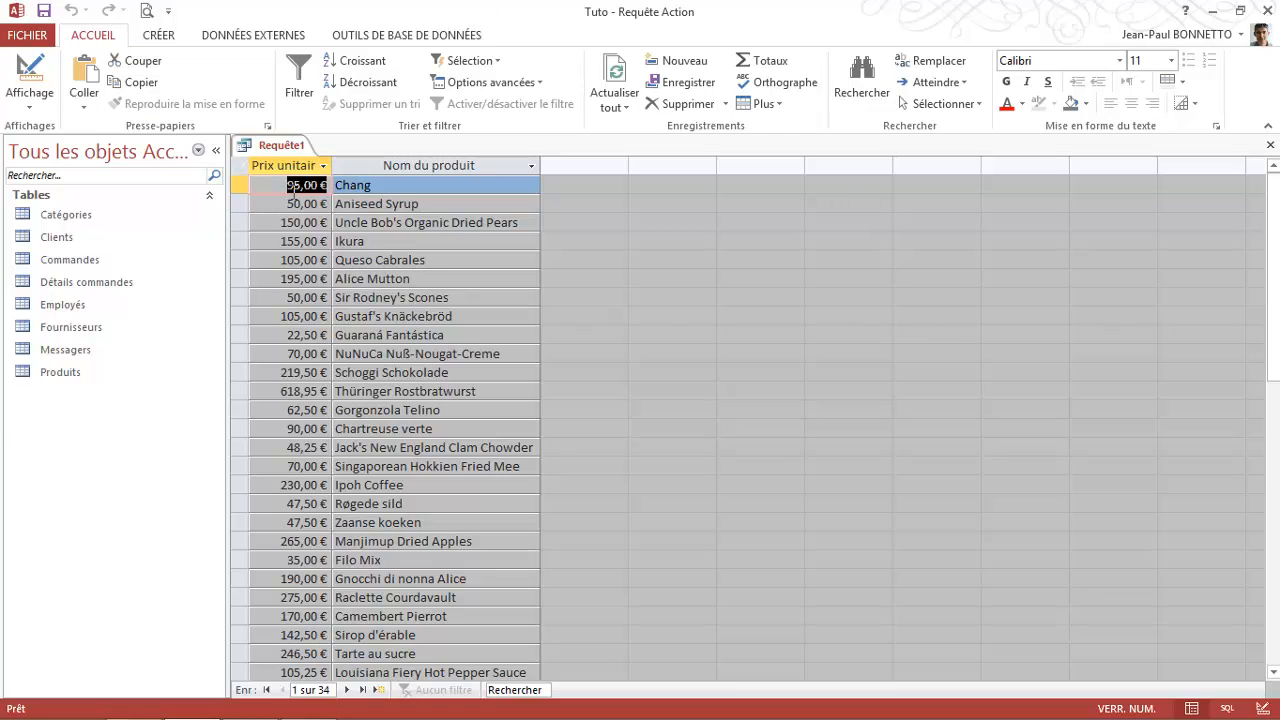
drag(331, 165, 355, 165)
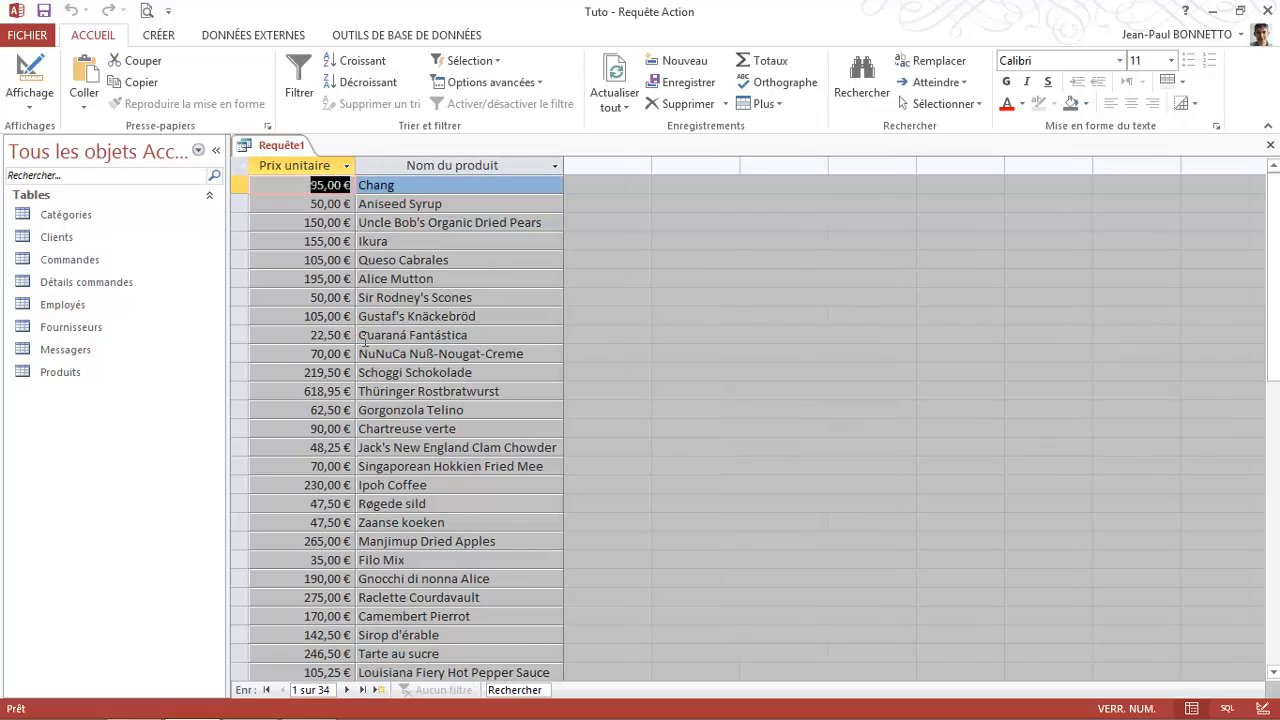
scroll(363, 340, down, 2)
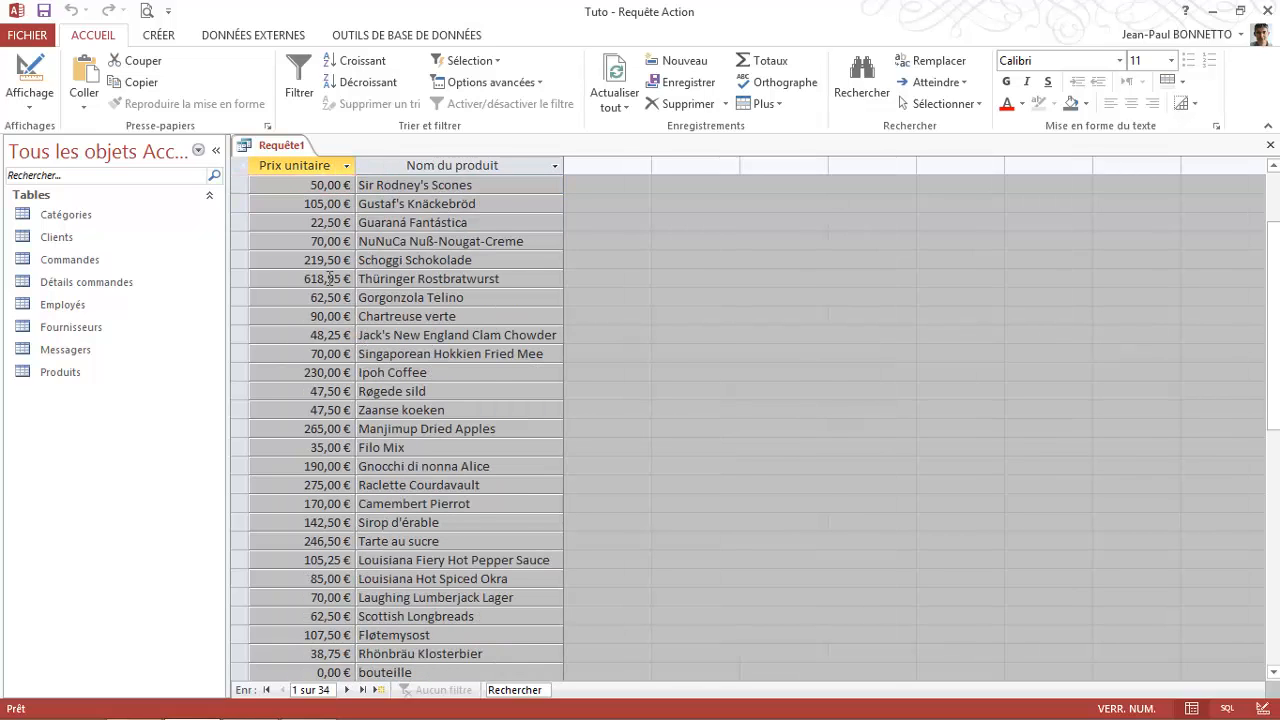
scroll(329, 279, down, 1)
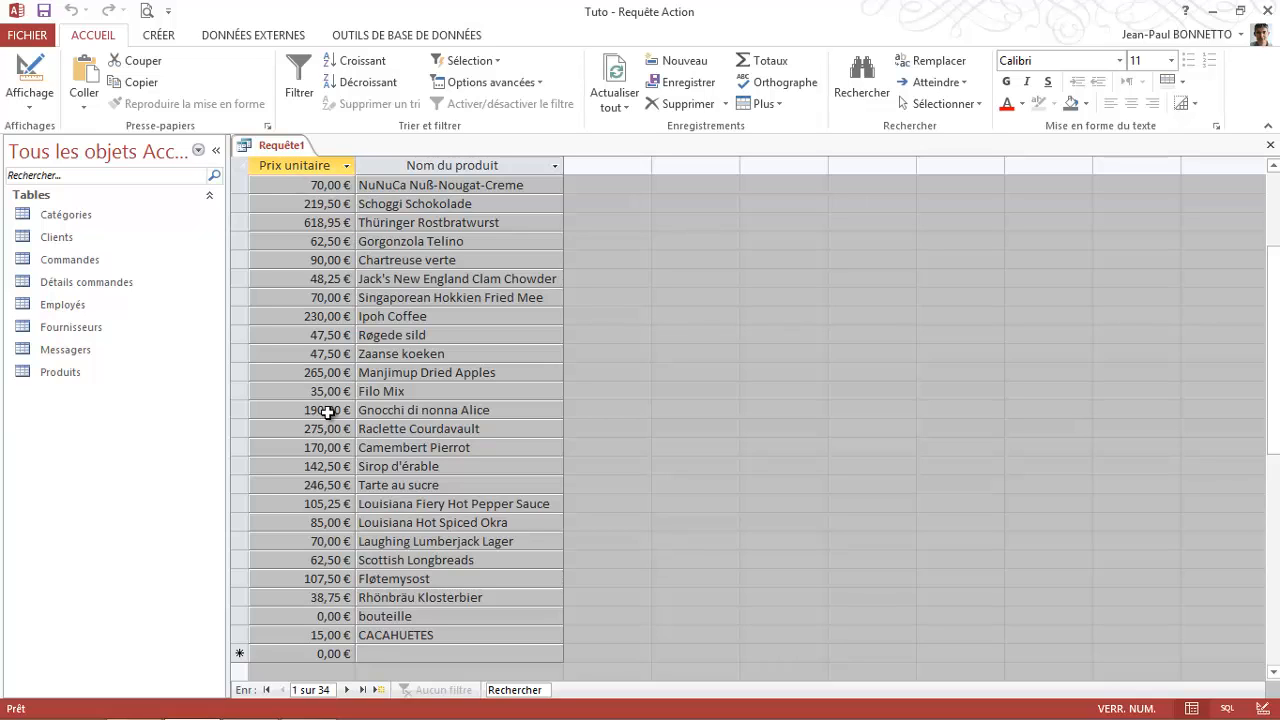
click(27, 68)
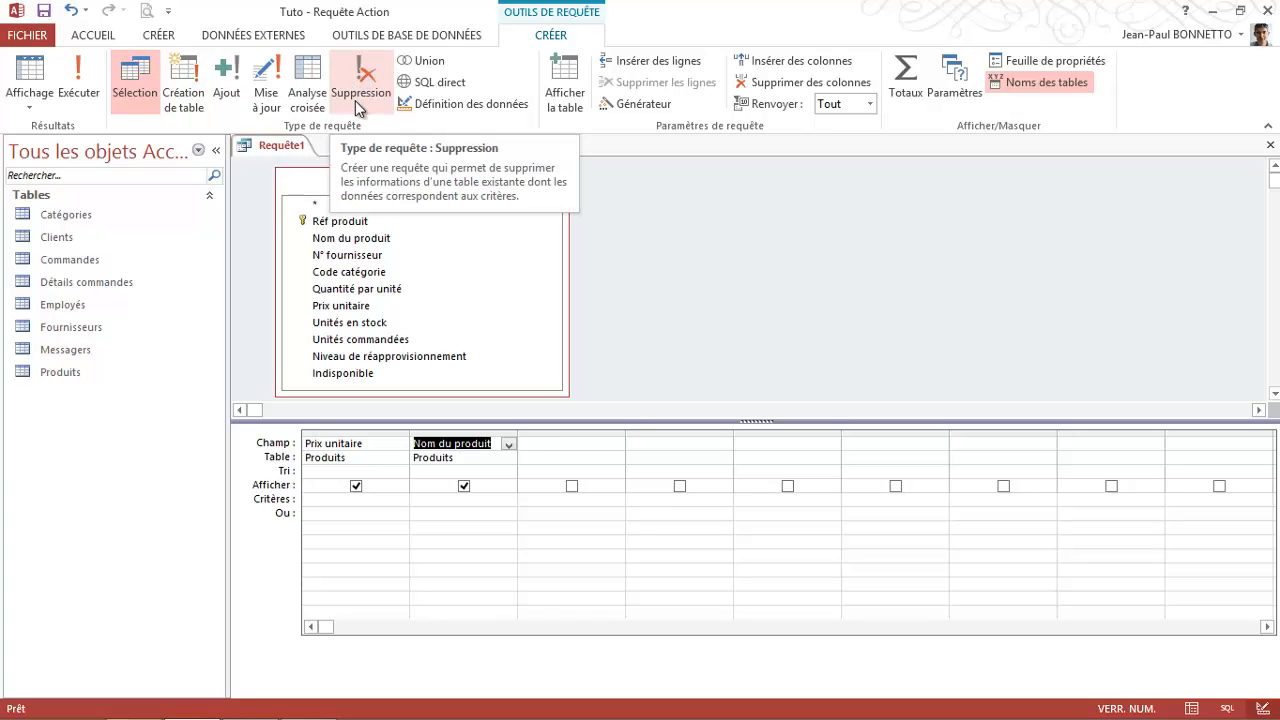
Step: Convert the query to an update query and set the Prix unitaire update expression to [Prix unitaire]*1,05
click(266, 80)
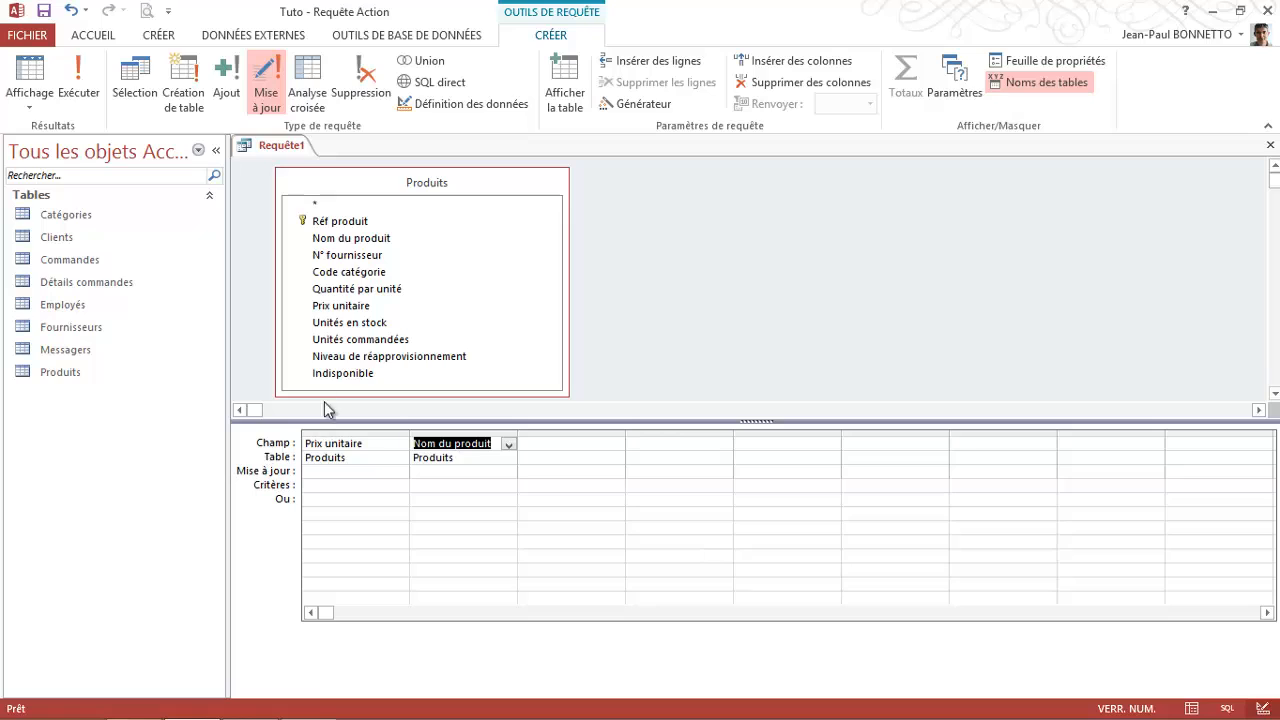
click(314, 474)
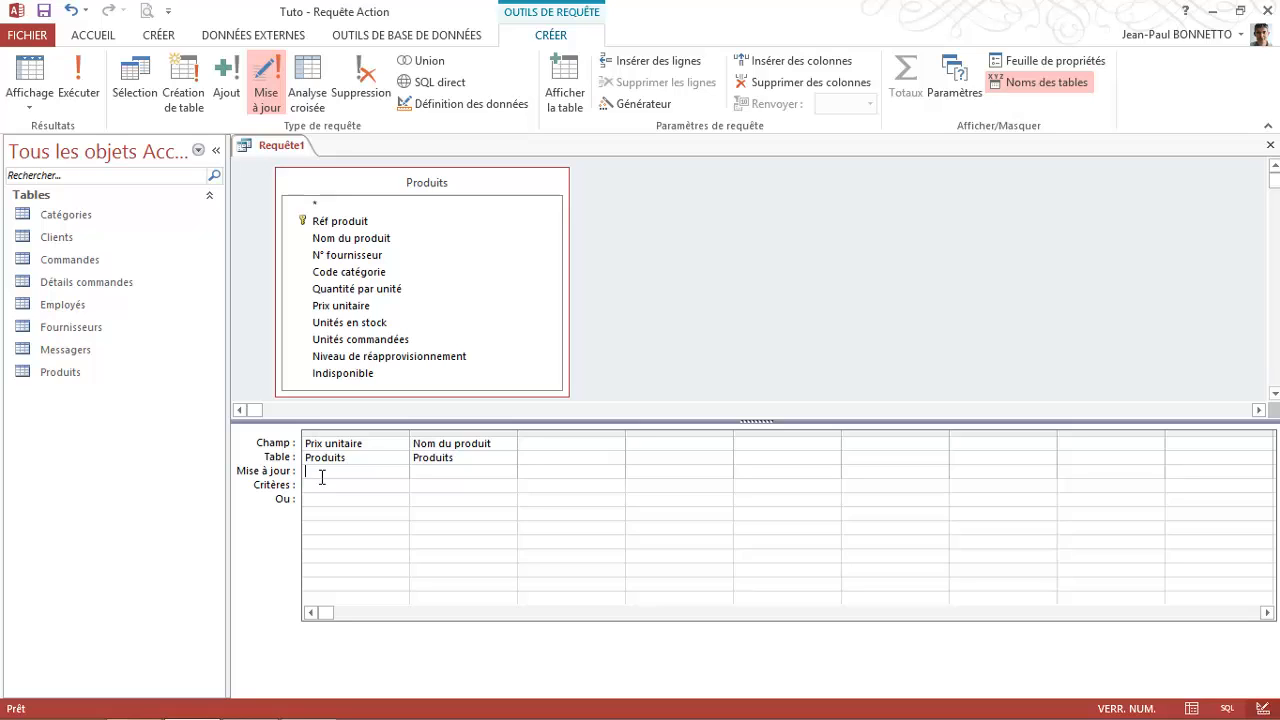
text(Prix unitaire05)
Step: Restrict the update to one product by setting the Nom du produit criterion to "tarte au sucre"
click(427, 489)
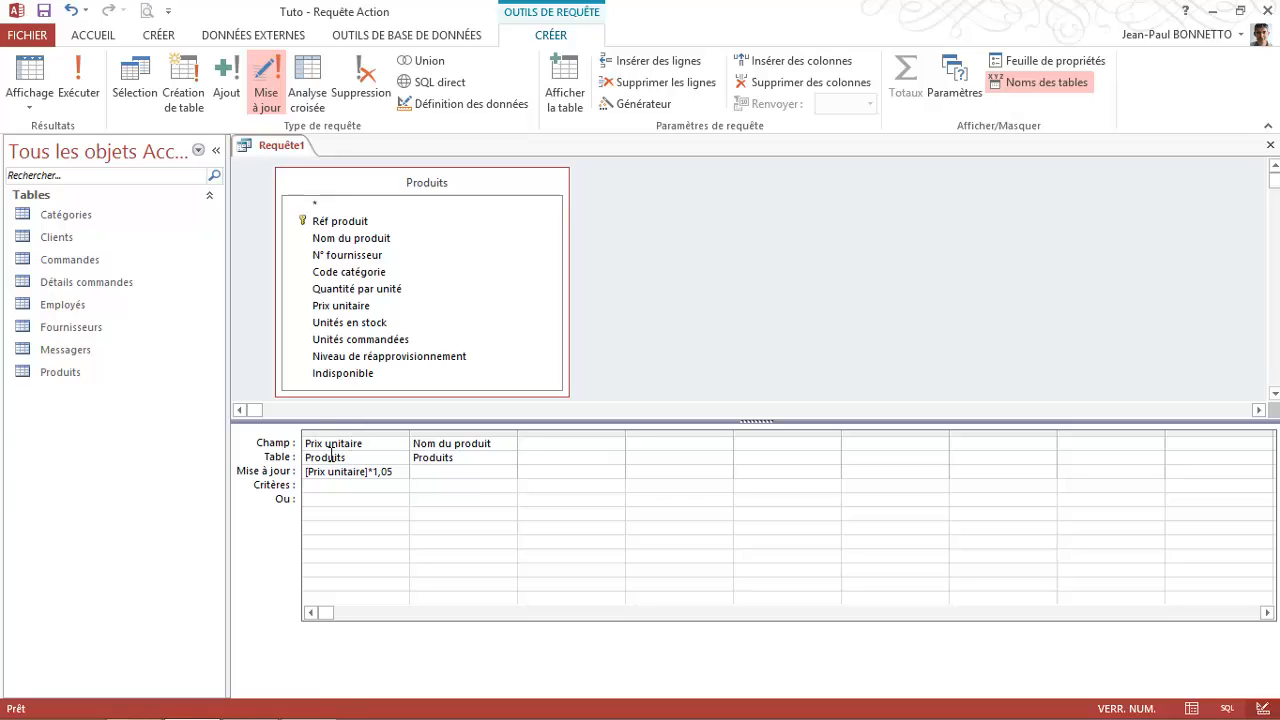
click(424, 485)
text(tarte au sucre)
click(481, 509)
Step: Save the query as Q_MiseAjourPrixUnitaire and close it
click(43, 12)
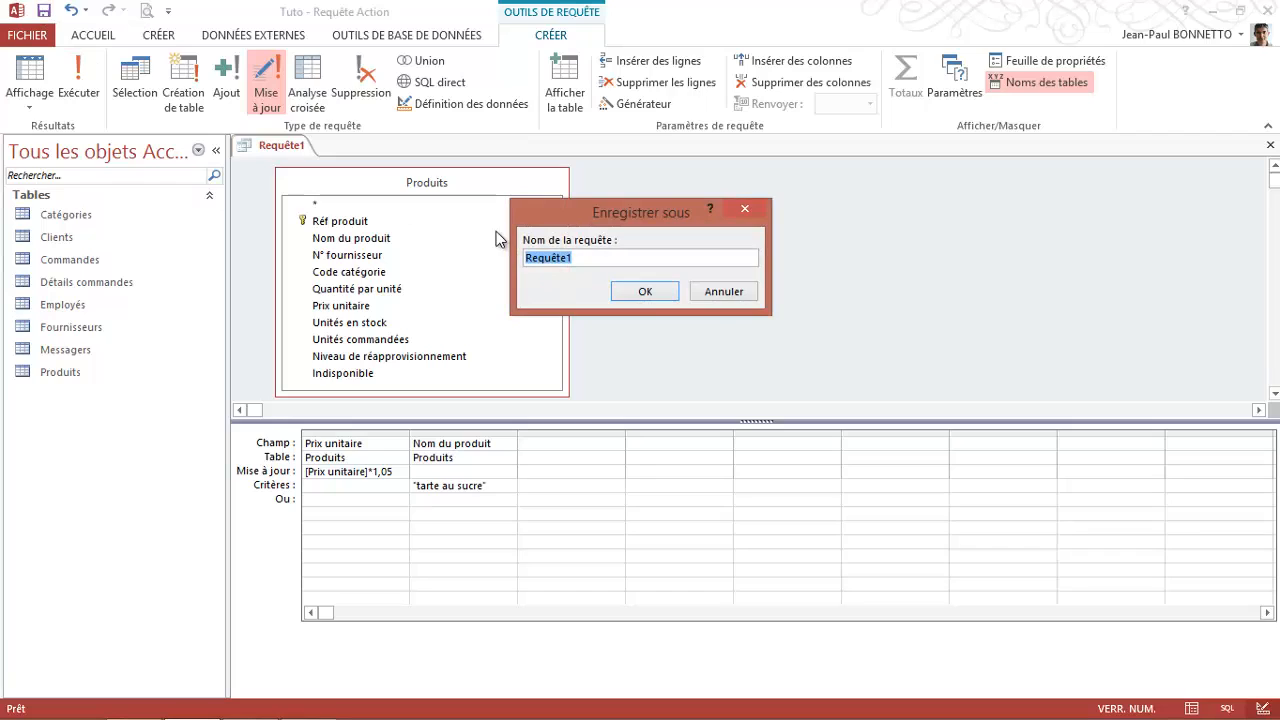
text(Q)
text(_MiseAjour)
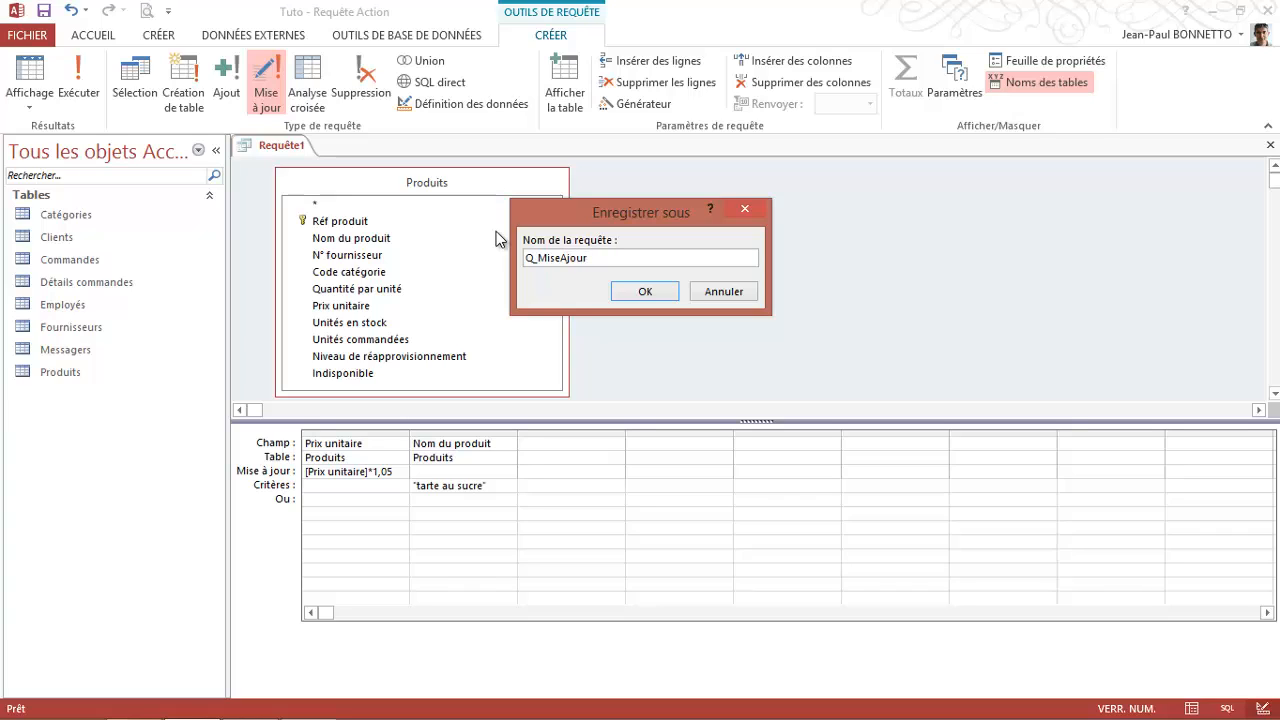
text(PrixUnitaire)
click(646, 291)
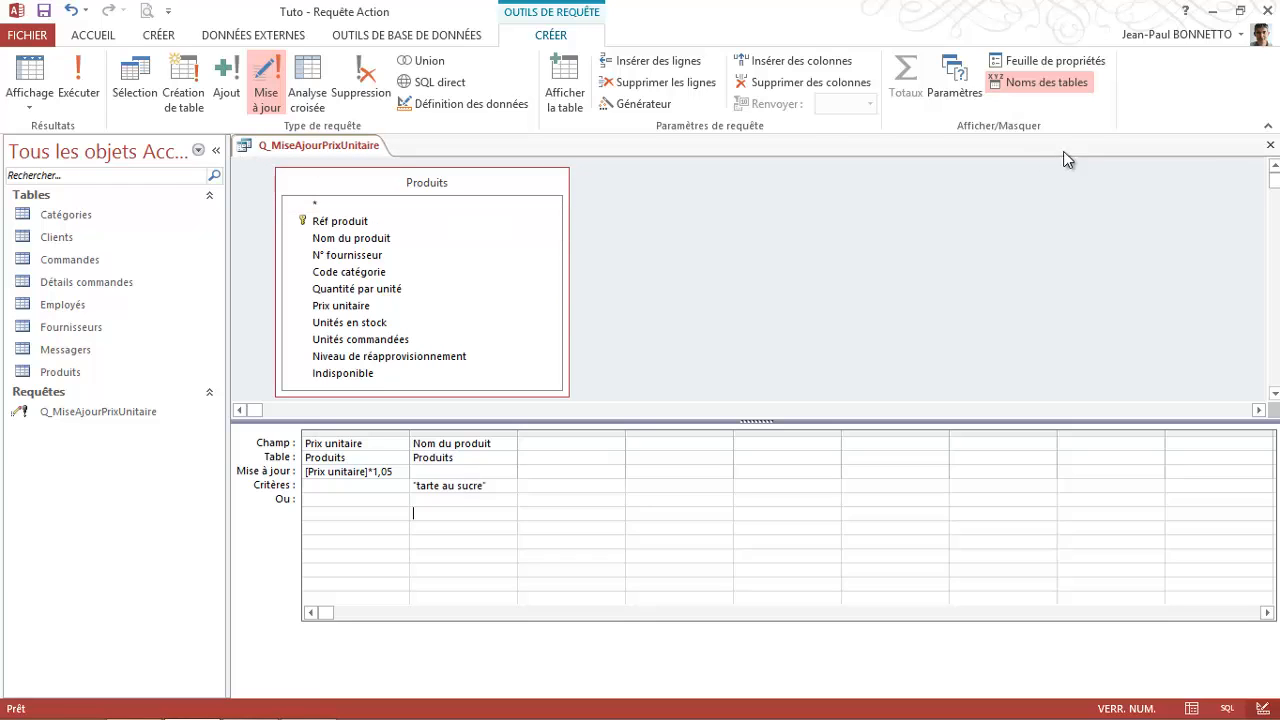
click(1272, 148)
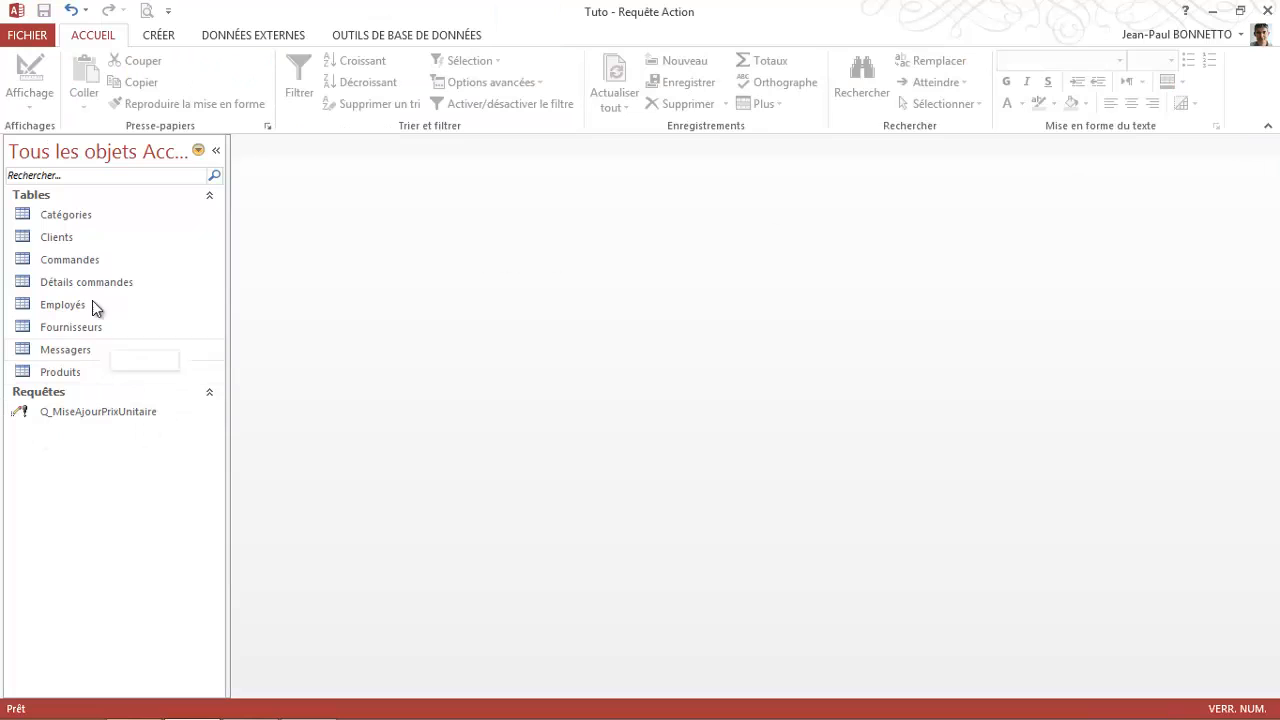
Step: Look up the current unit price of Tarte au sucre in the Produits table and close the table
double_click(68, 377)
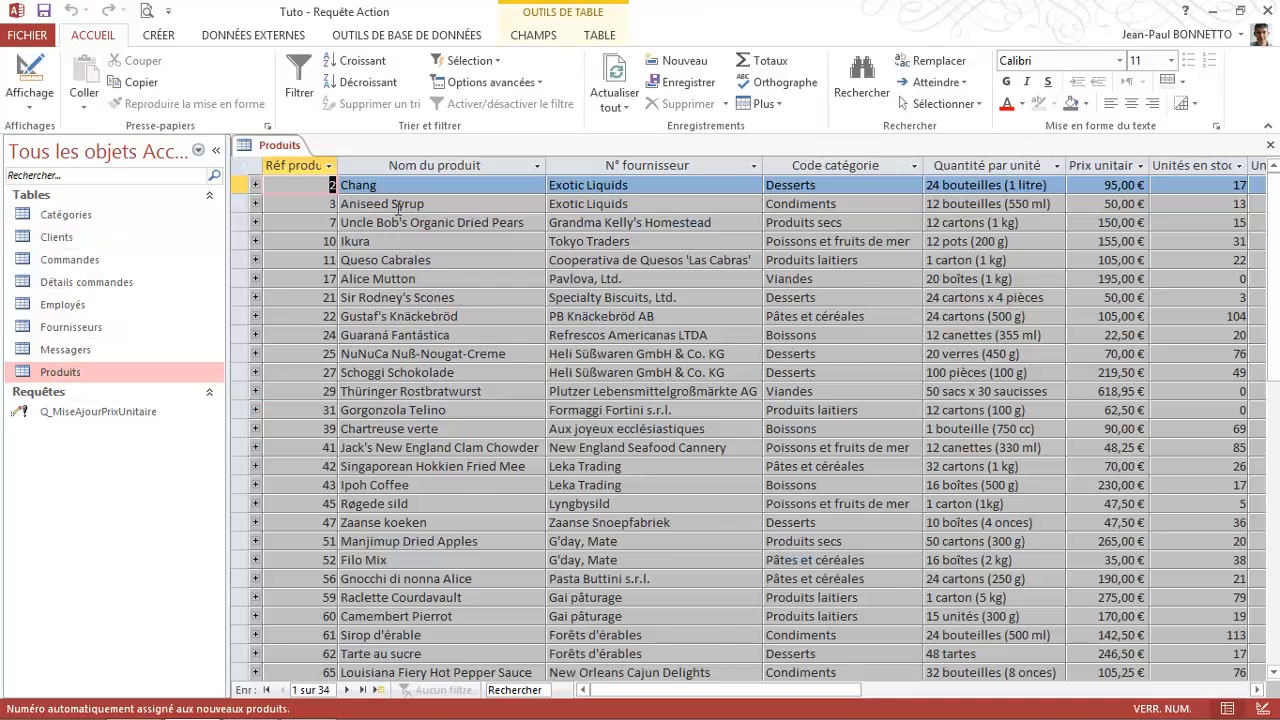
scroll(398, 208, down, 4)
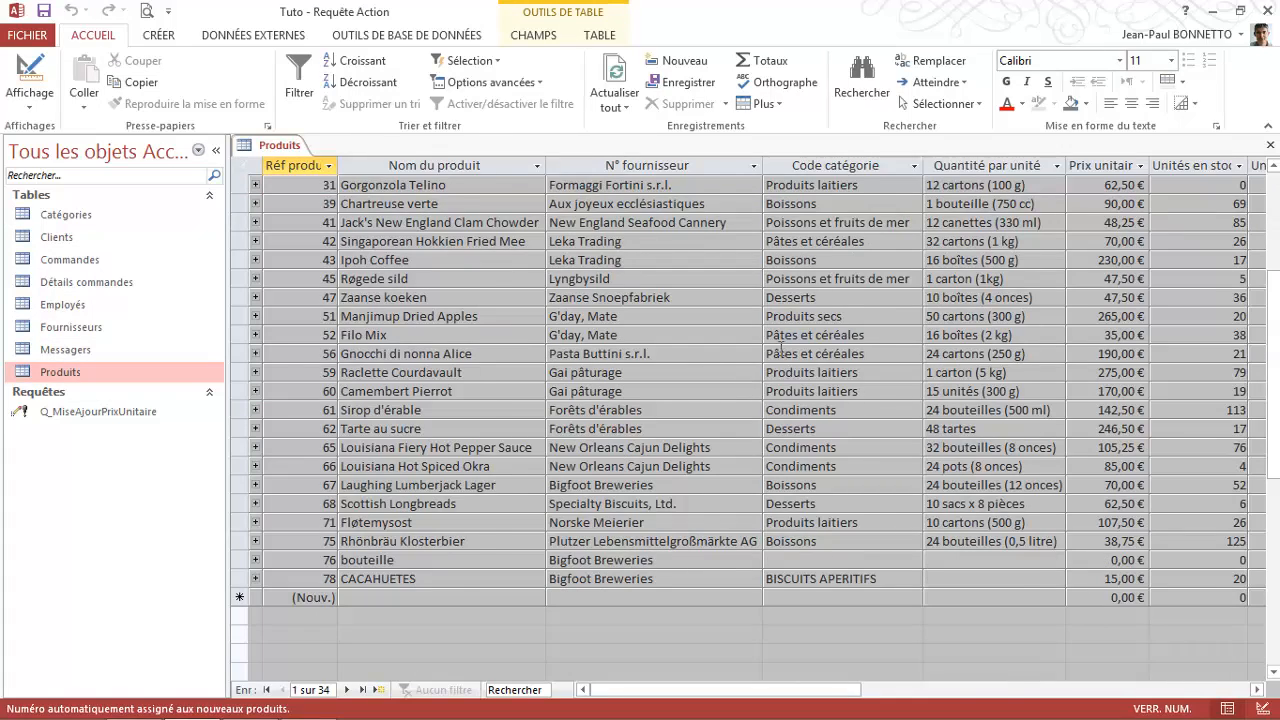
scroll(780, 348, up, 1)
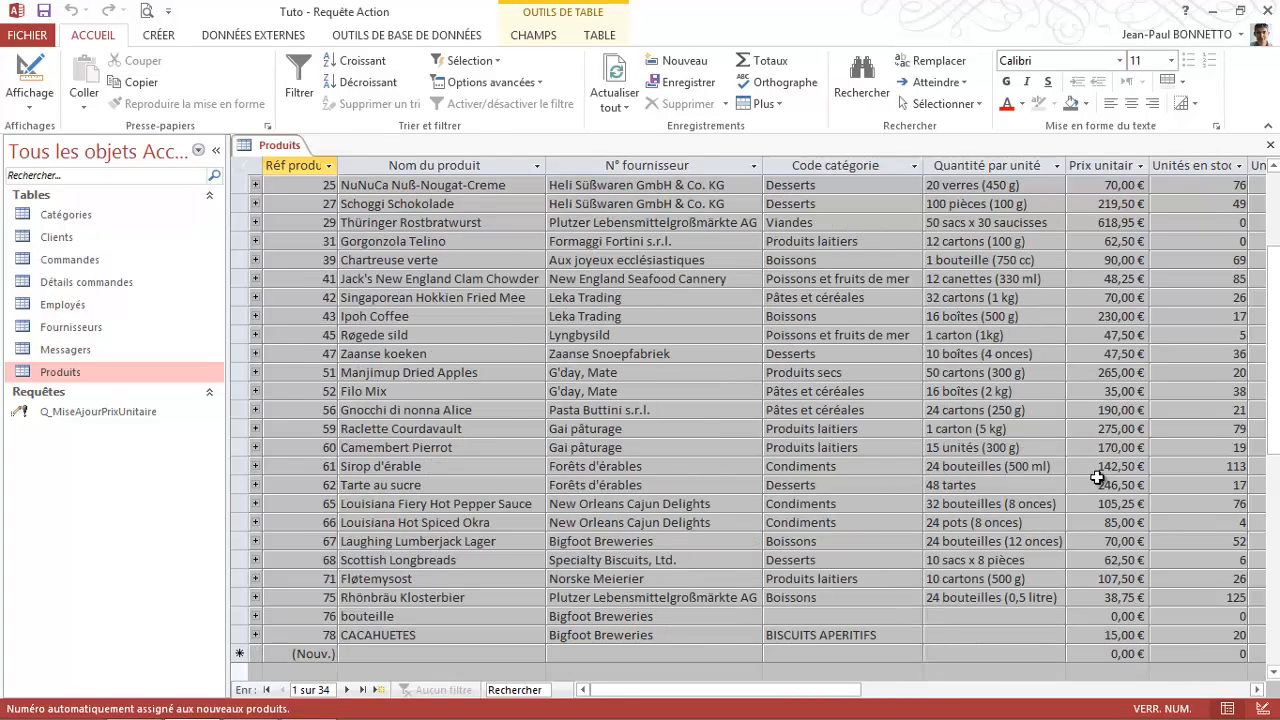
click(532, 484)
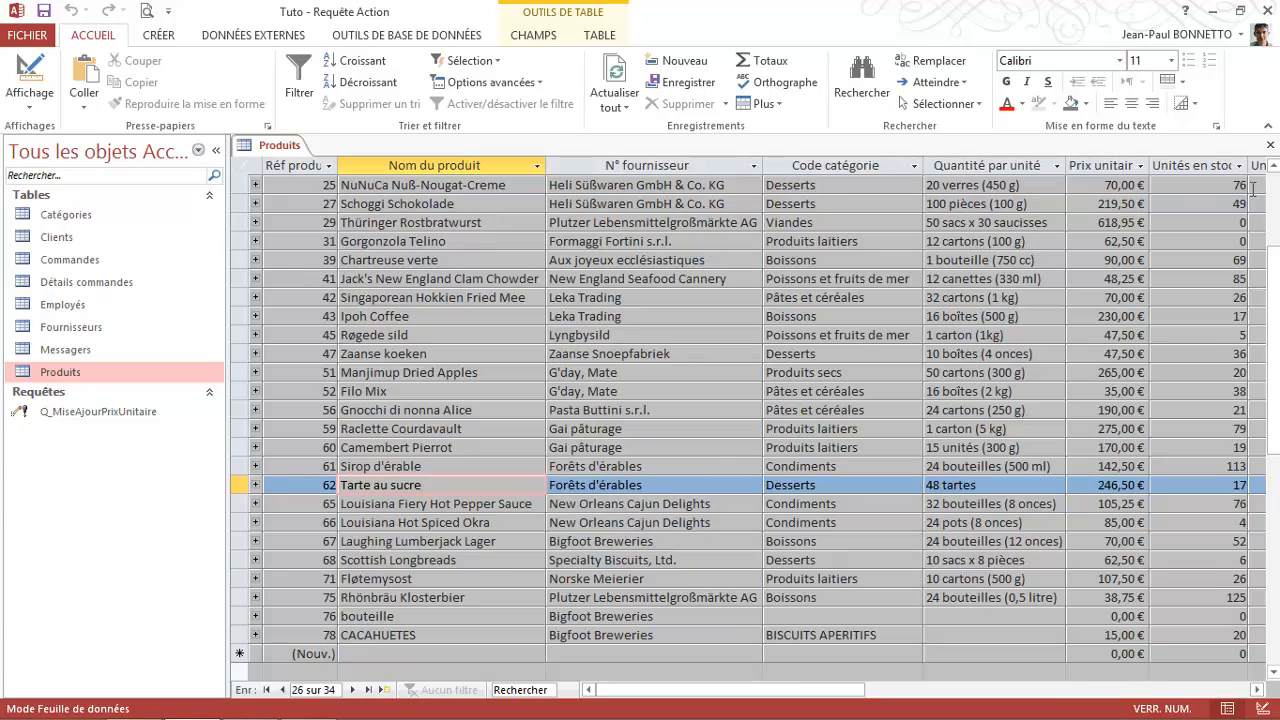
click(1272, 147)
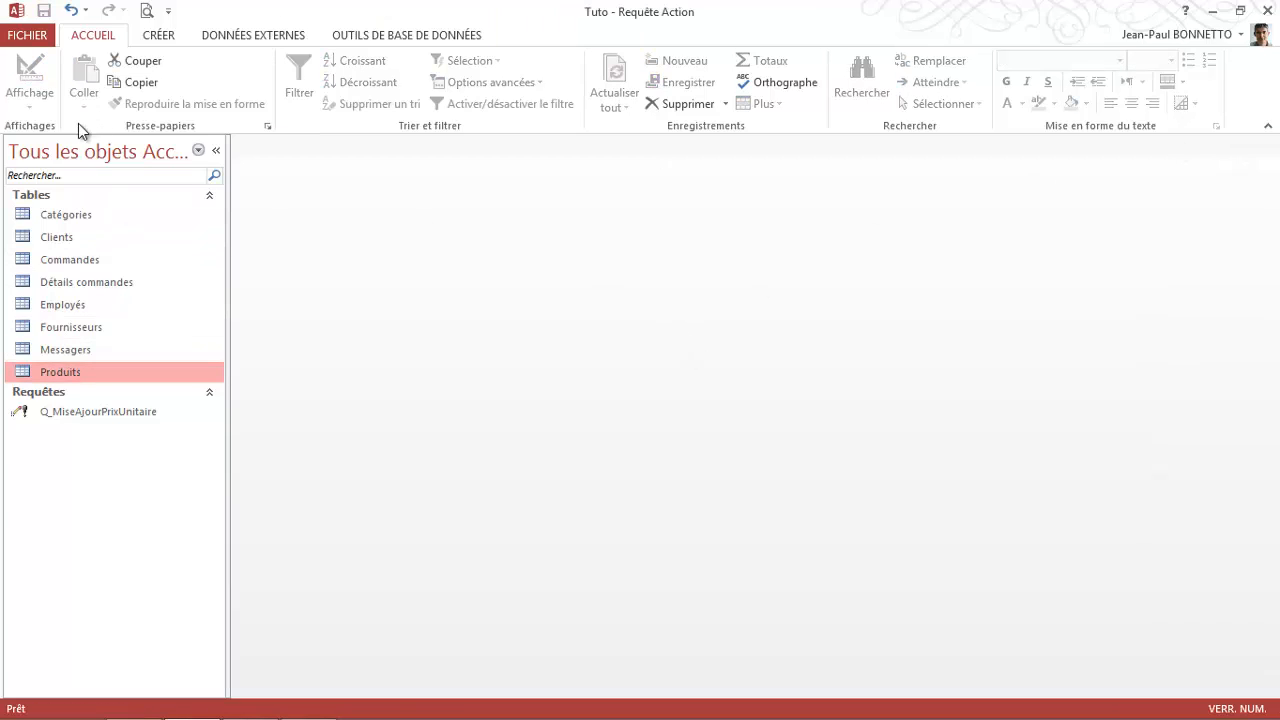
Step: Run the Q_MiseAjourPrixUnitaire query and accept both confirmations to update the record
click(93, 411)
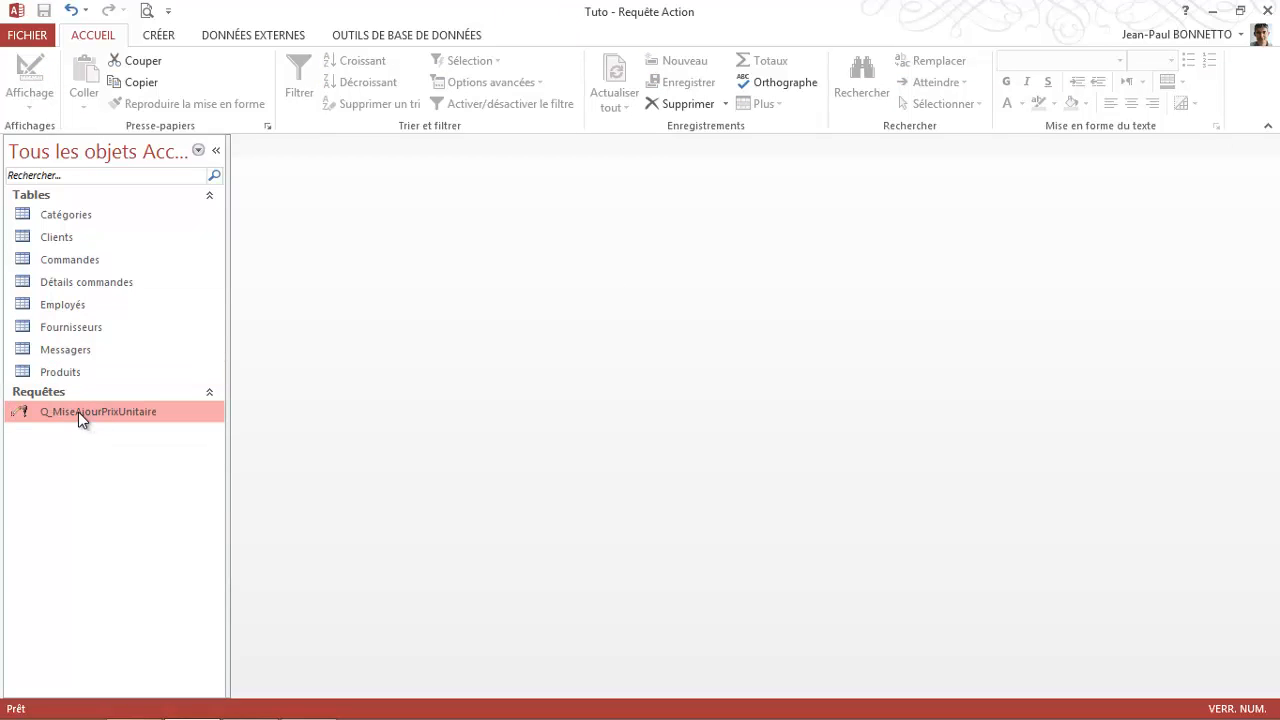
double_click(78, 412)
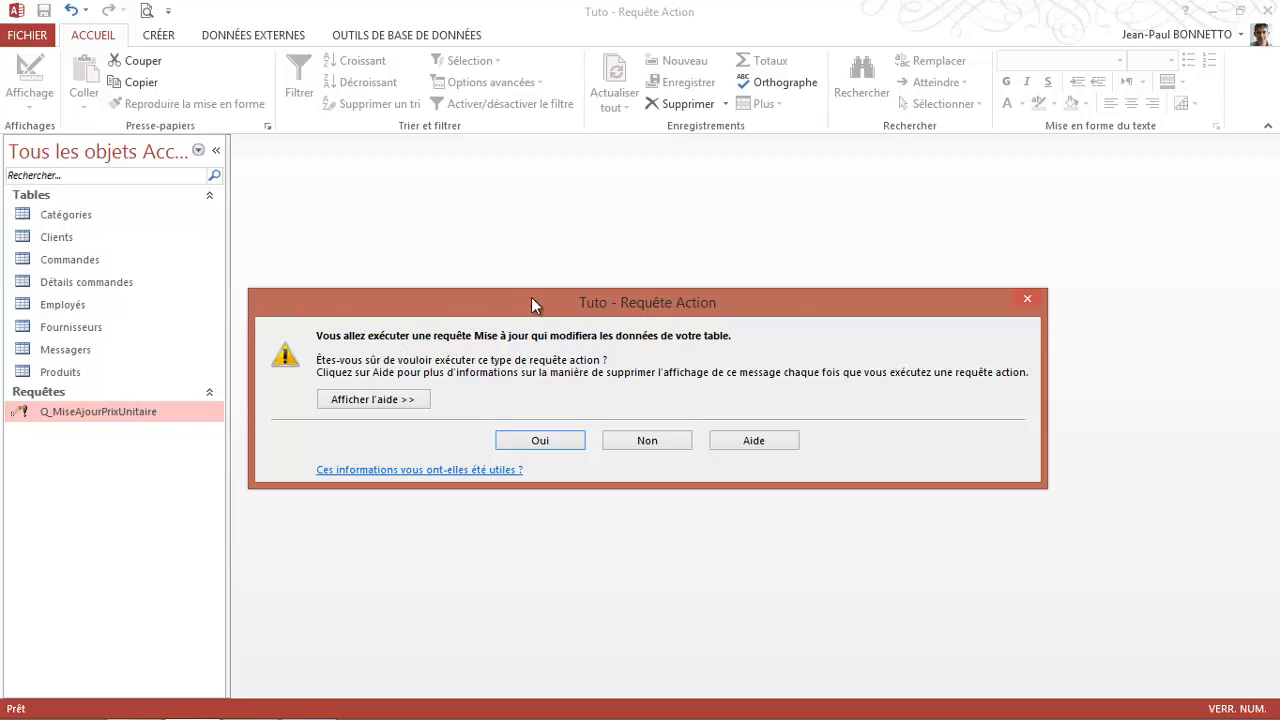
drag(778, 301, 812, 221)
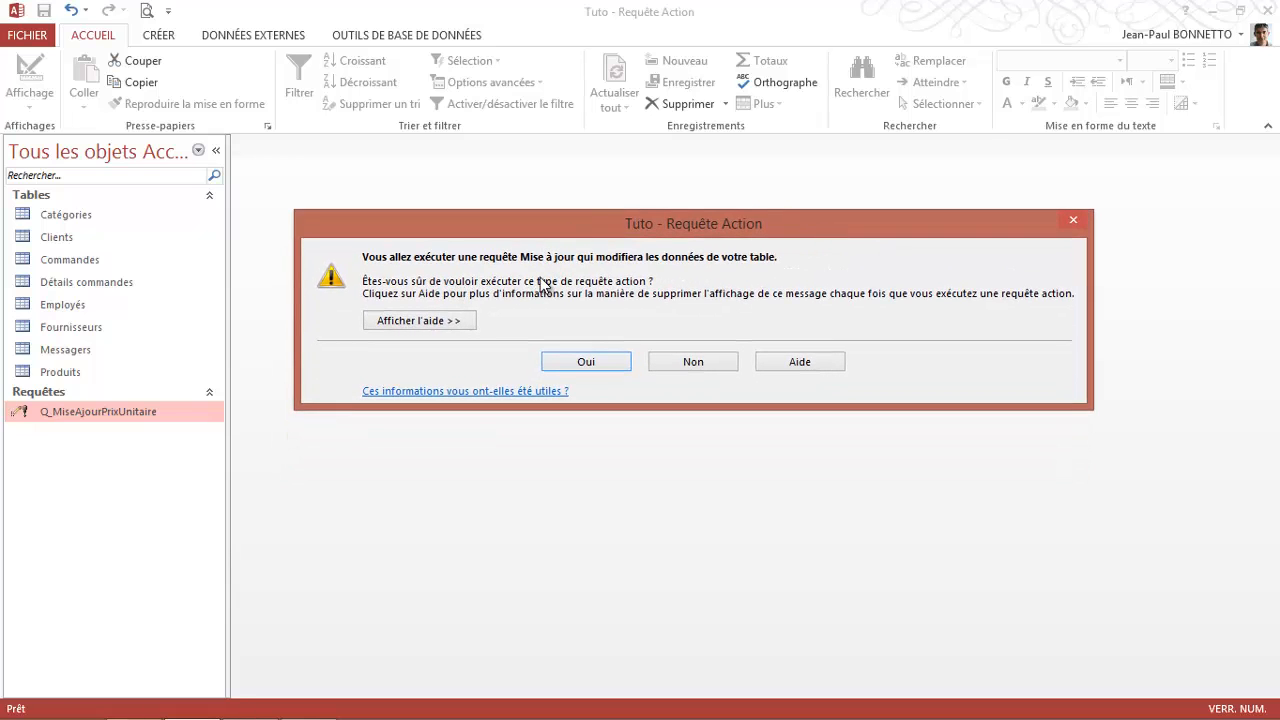
click(586, 361)
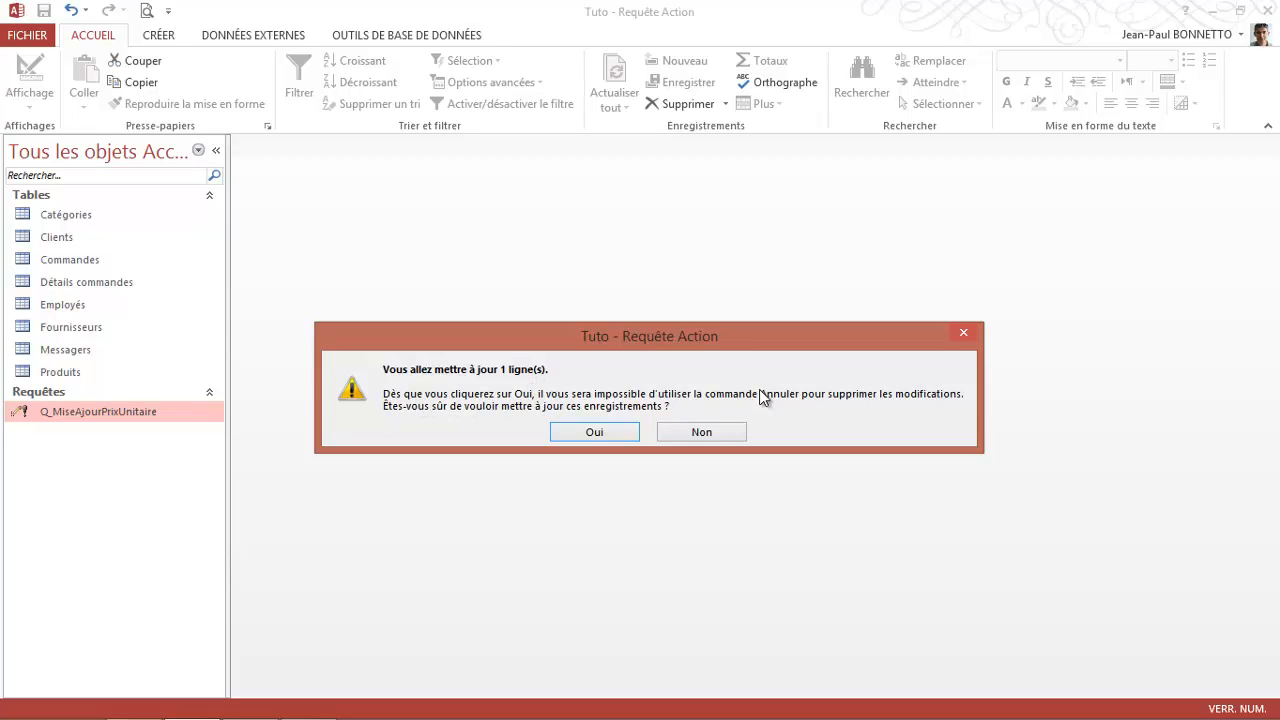
click(595, 433)
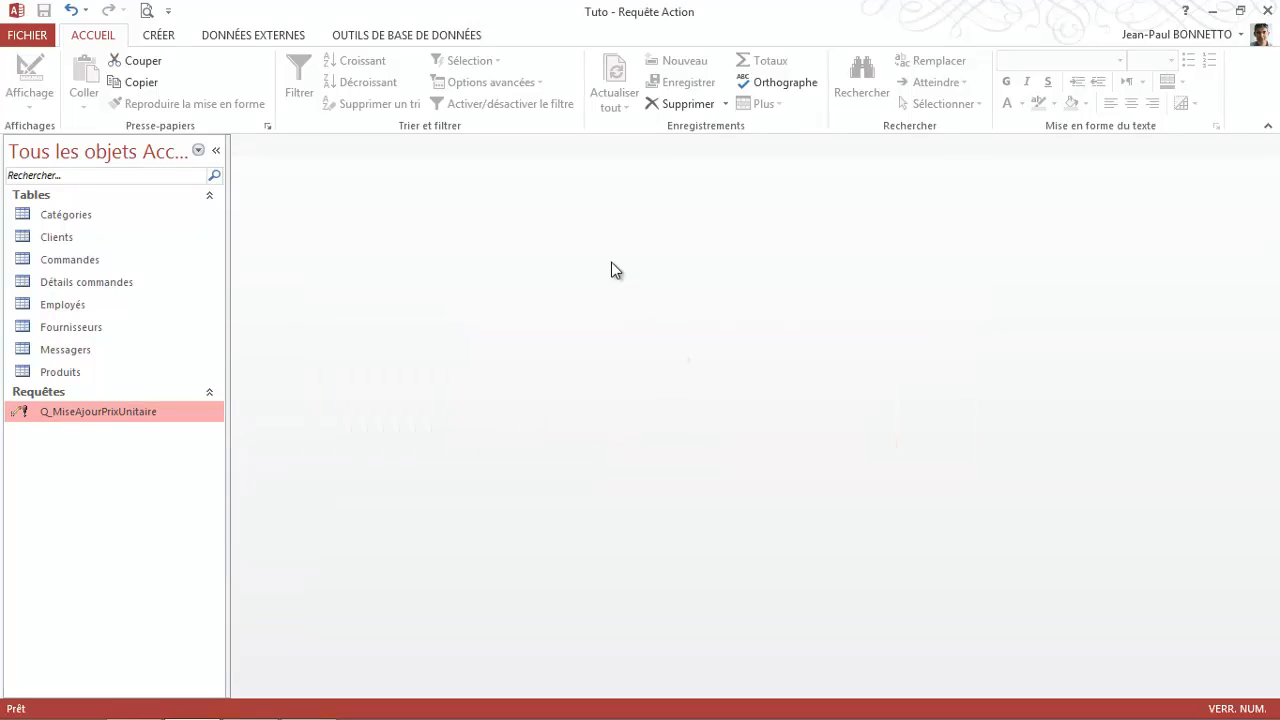
Step: Reopen the Produits table and examine the updated unit price of Tarte au sucre
click(61, 372)
double_click(61, 372)
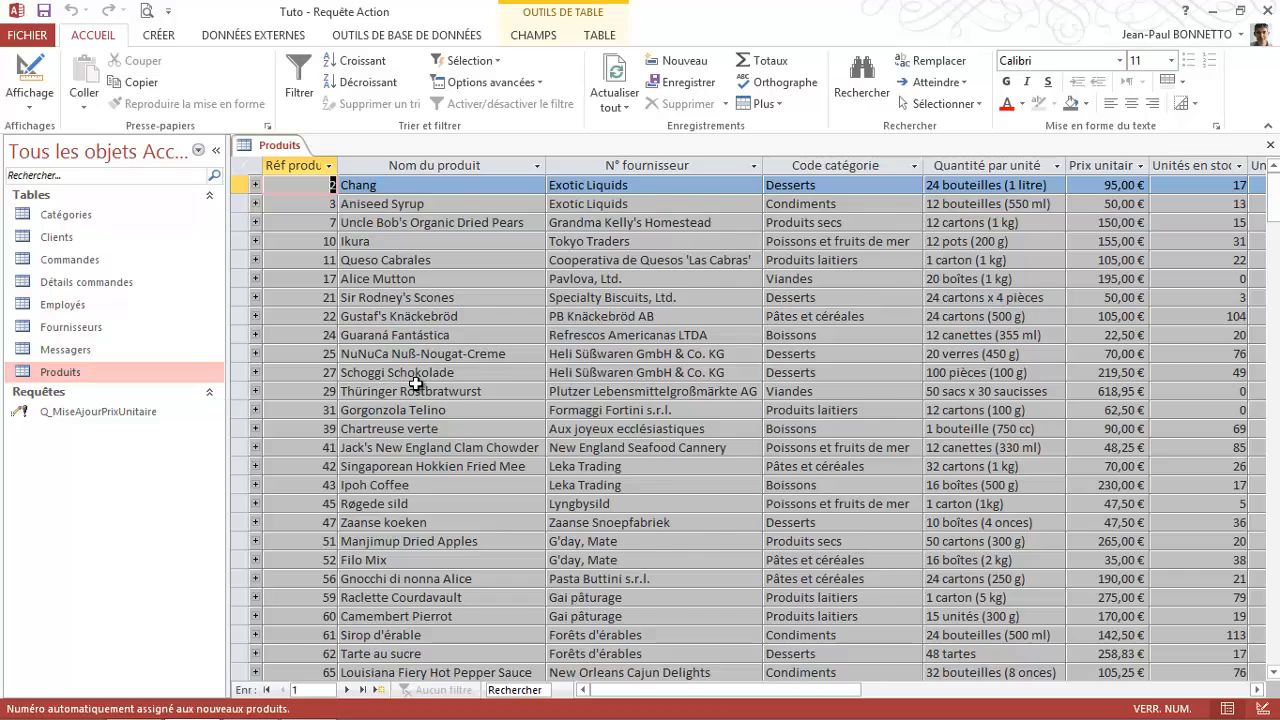
scroll(414, 380, down, 3)
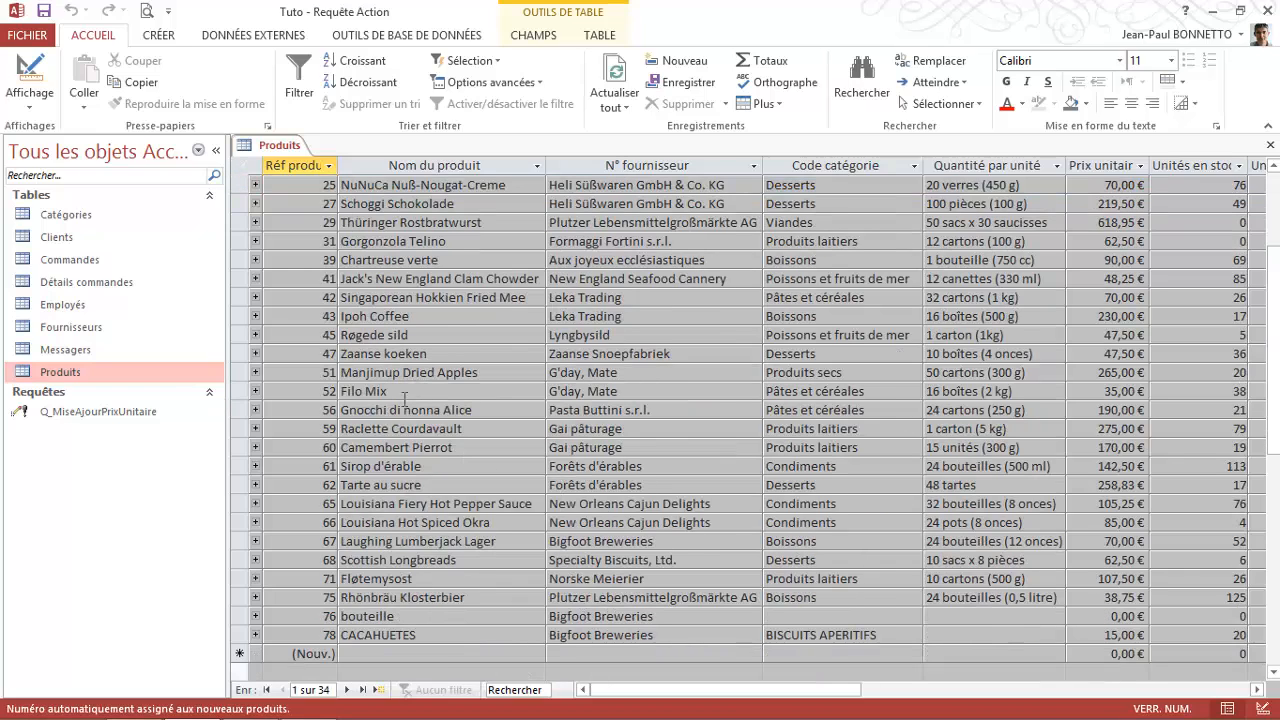
click(441, 490)
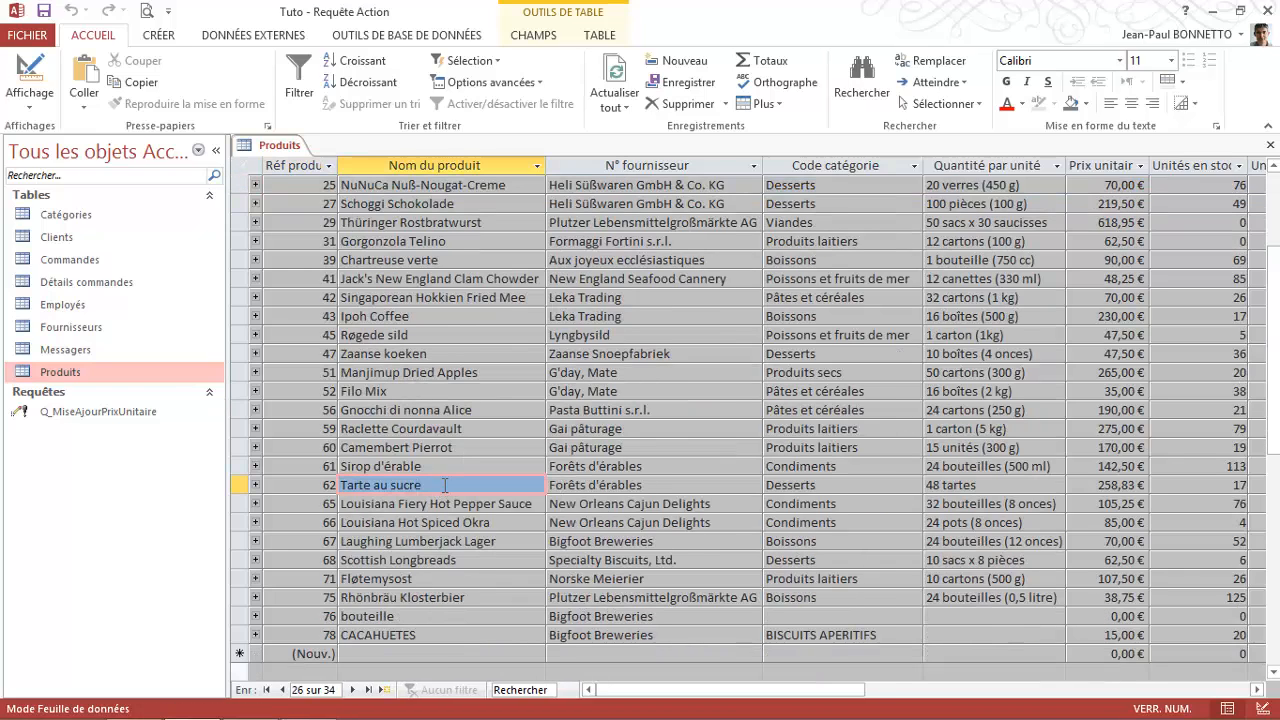
double_click(1112, 485)
mouse_move(1136, 484)
mouse_down()
mouse_move(1148, 487)
mouse_move(1125, 487)
mouse_up()
click(1105, 487)
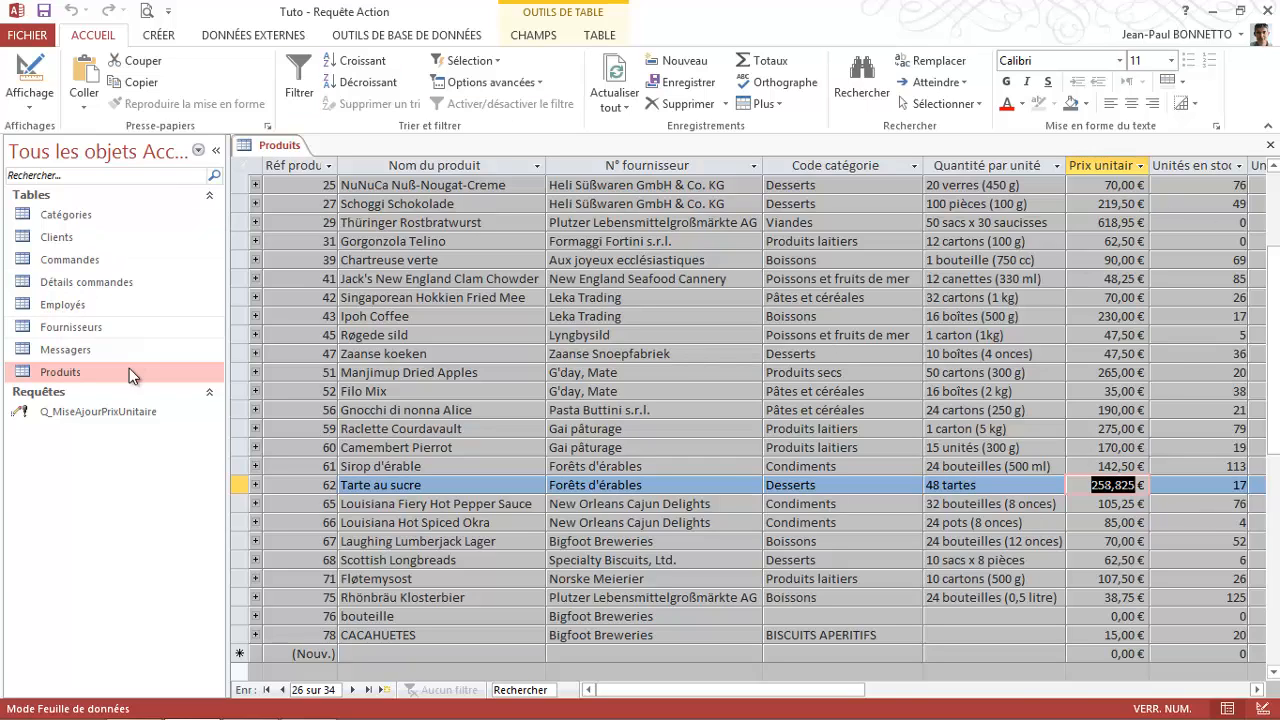
Step: View the design of the open Produits table and close the table
click(128, 412)
click(30, 72)
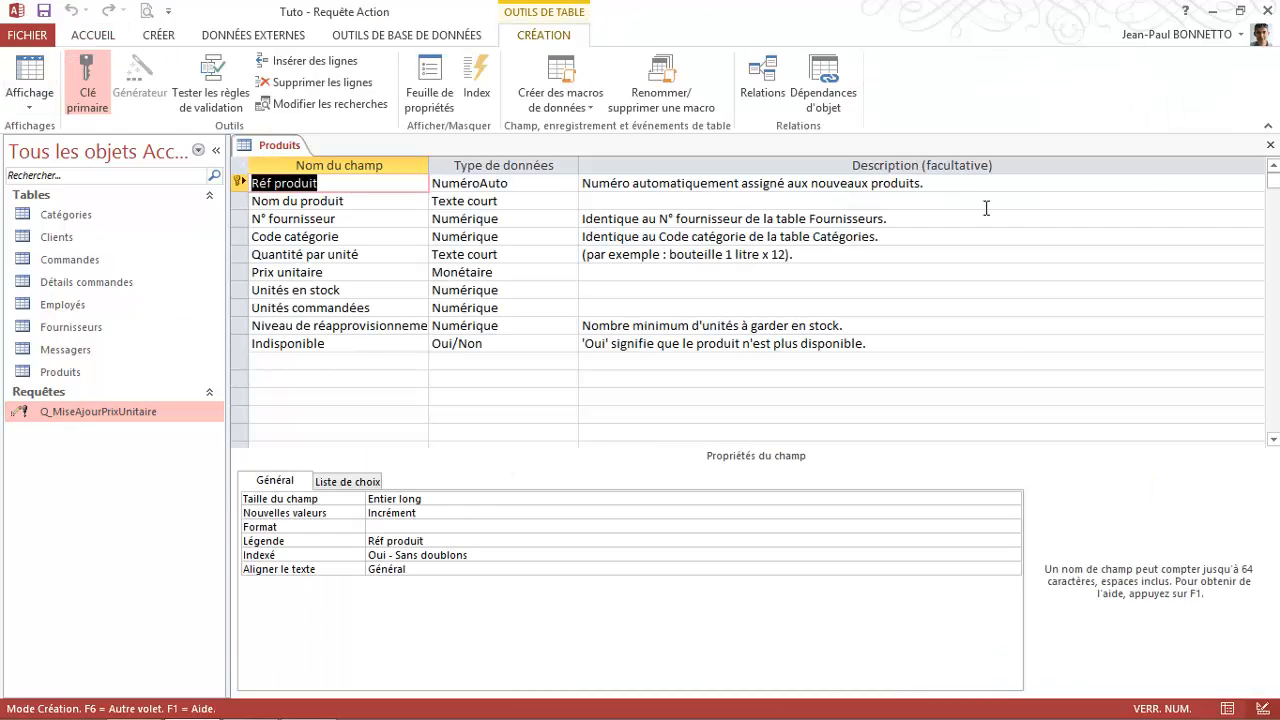
click(1270, 145)
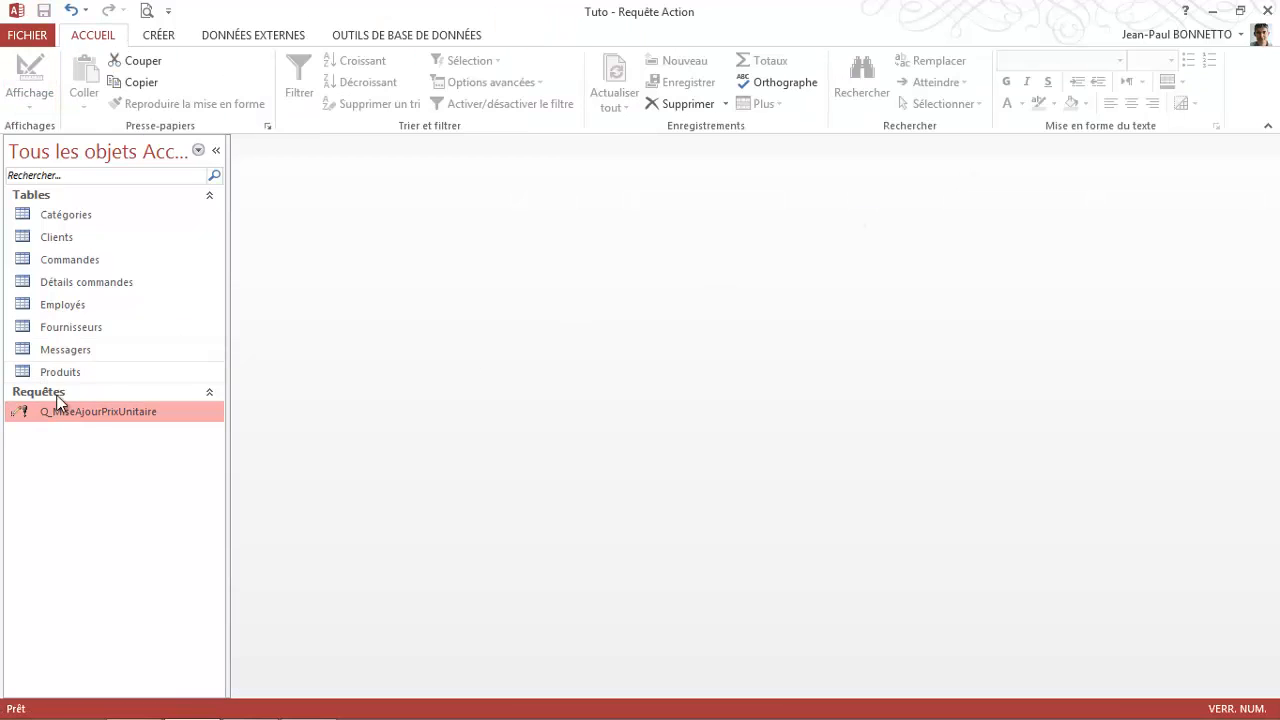
Step: Review the Q_MiseAjourPrixUnitaire query in design view and close it, saving the layout changes
right_click(91, 410)
click(145, 445)
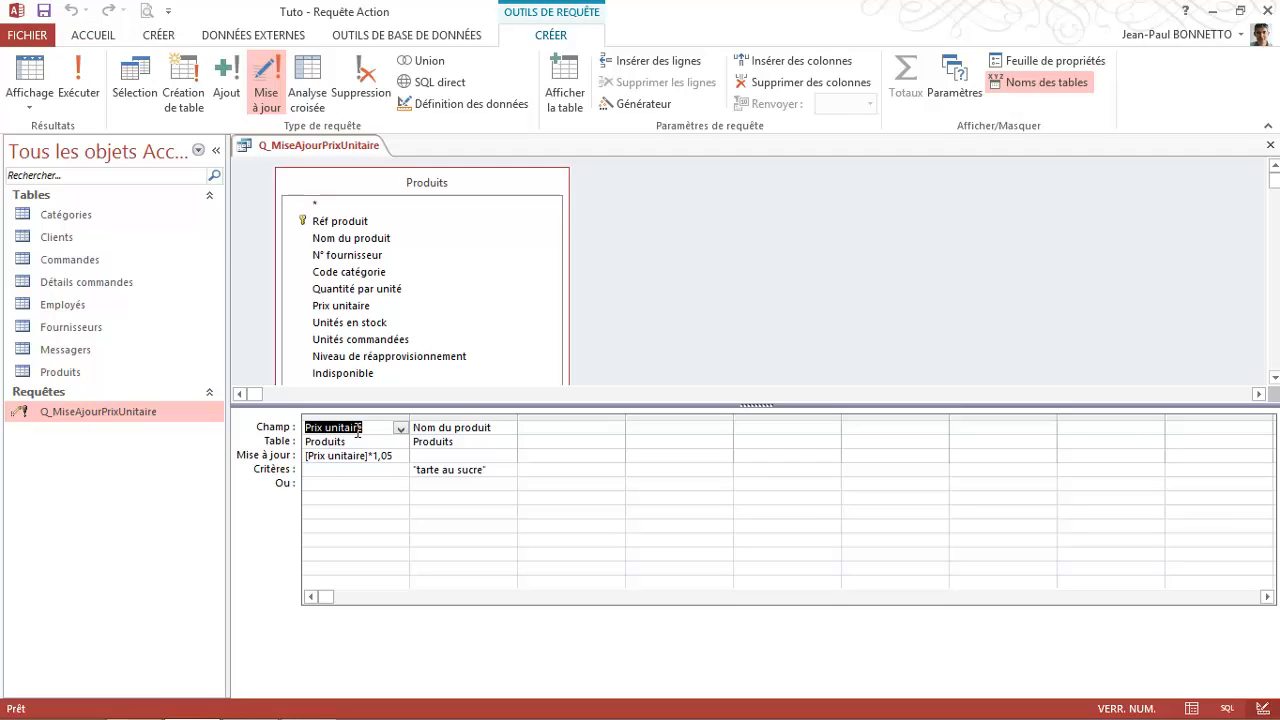
mouse_move(758, 409)
mouse_down()
mouse_move(760, 447)
mouse_move(745, 392)
mouse_up()
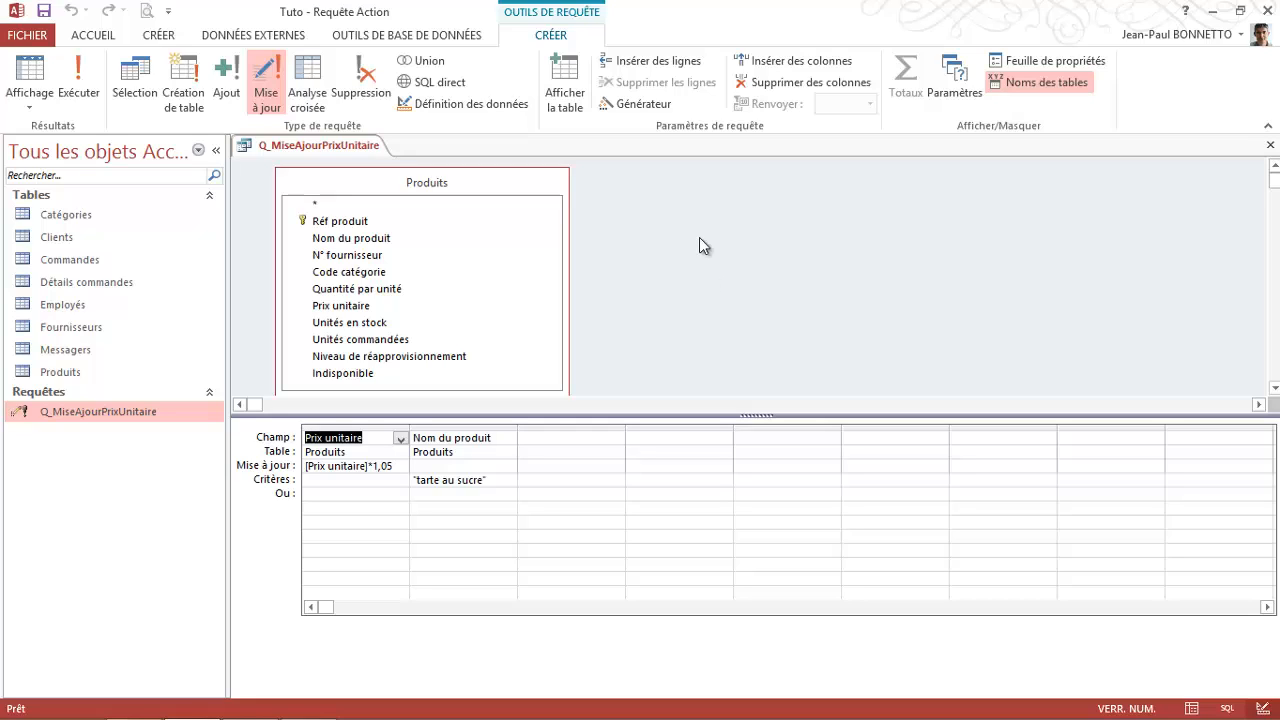
click(1270, 145)
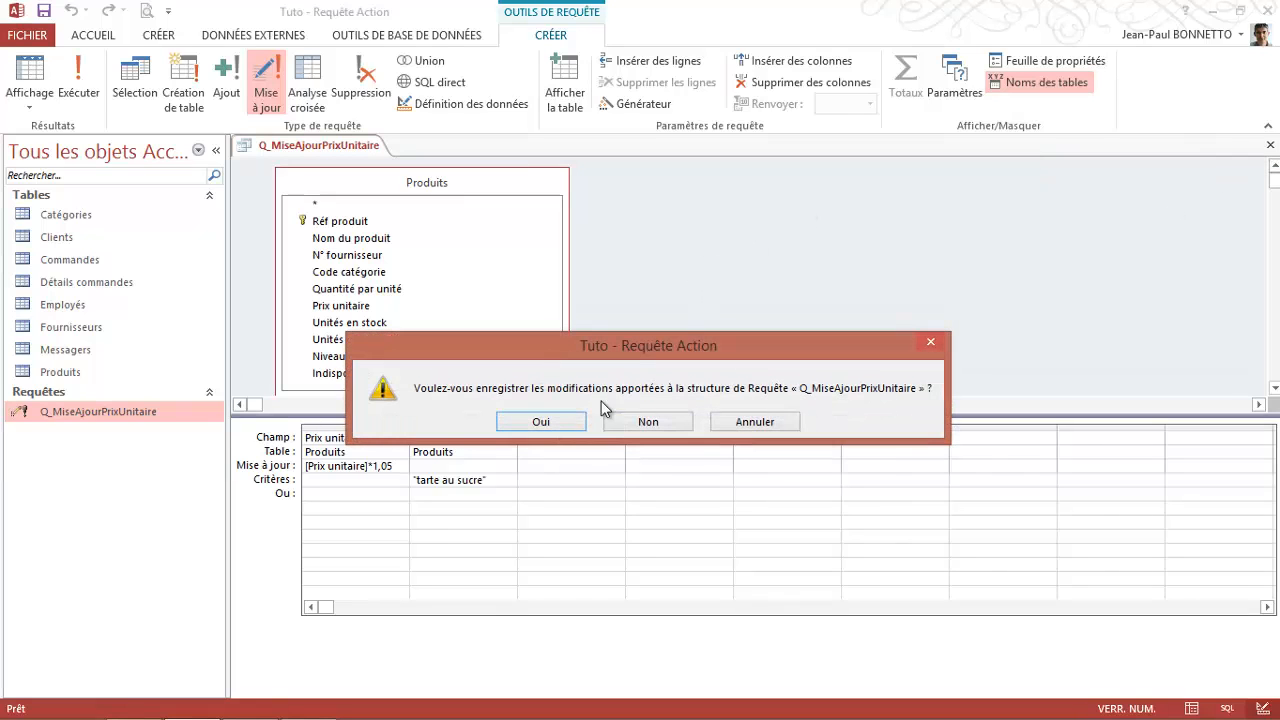
click(563, 424)
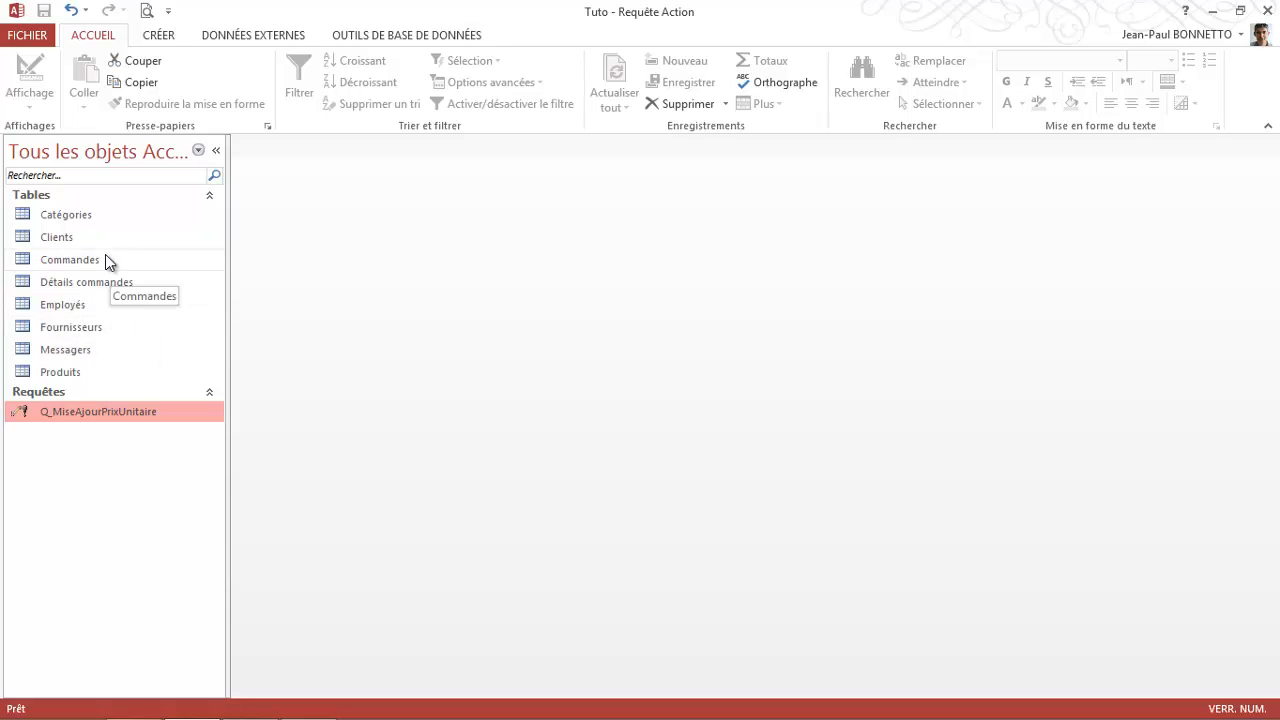
Step: Create a new query in design view based on the Clients table
click(159, 36)
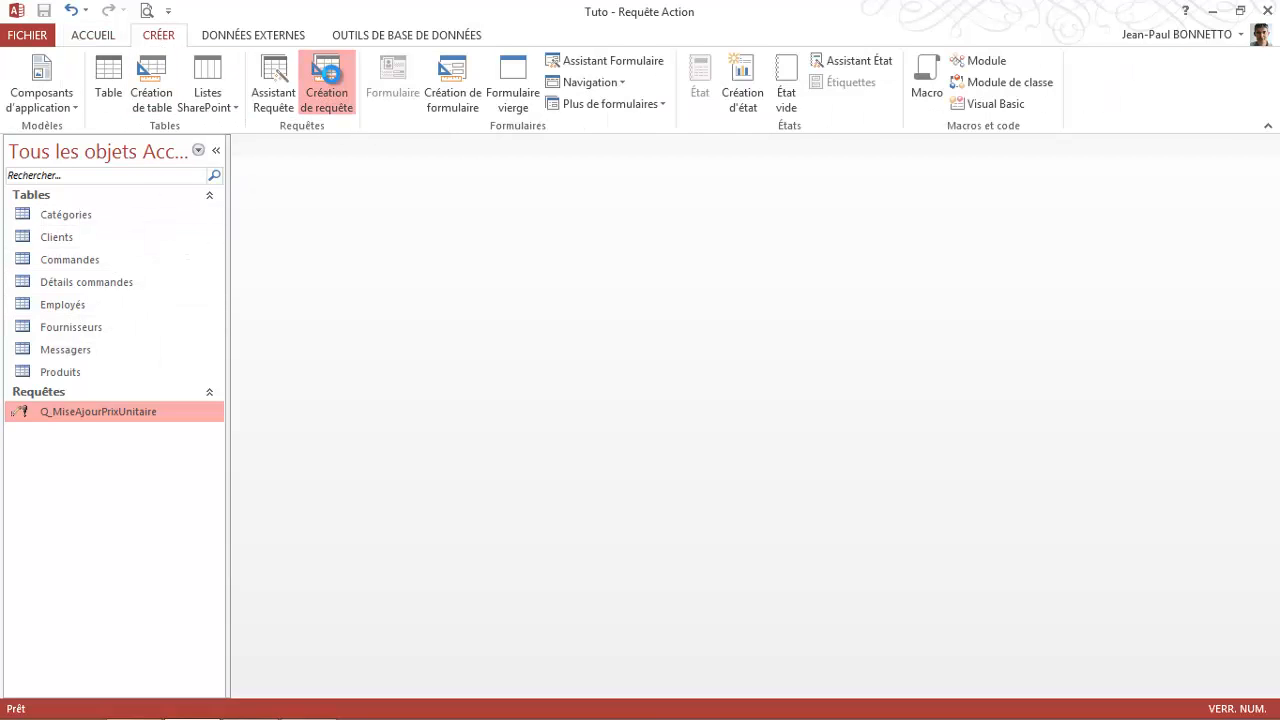
click(325, 80)
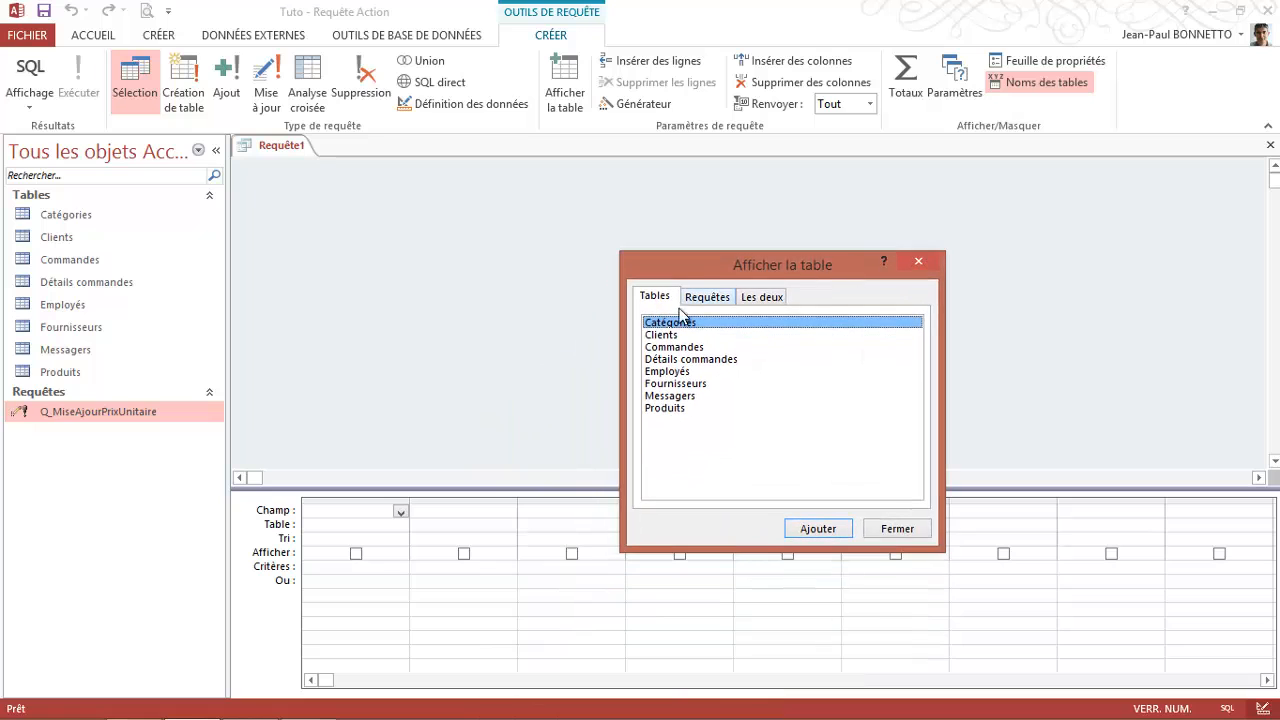
click(668, 335)
click(785, 532)
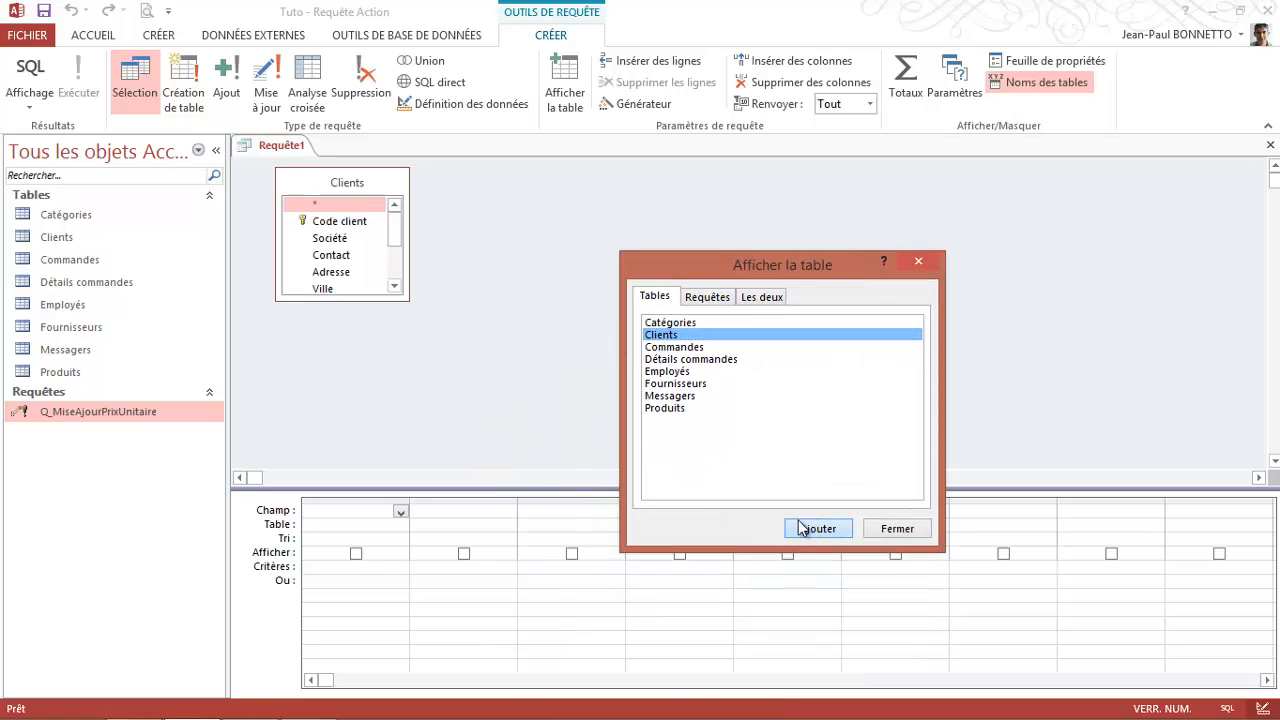
click(917, 529)
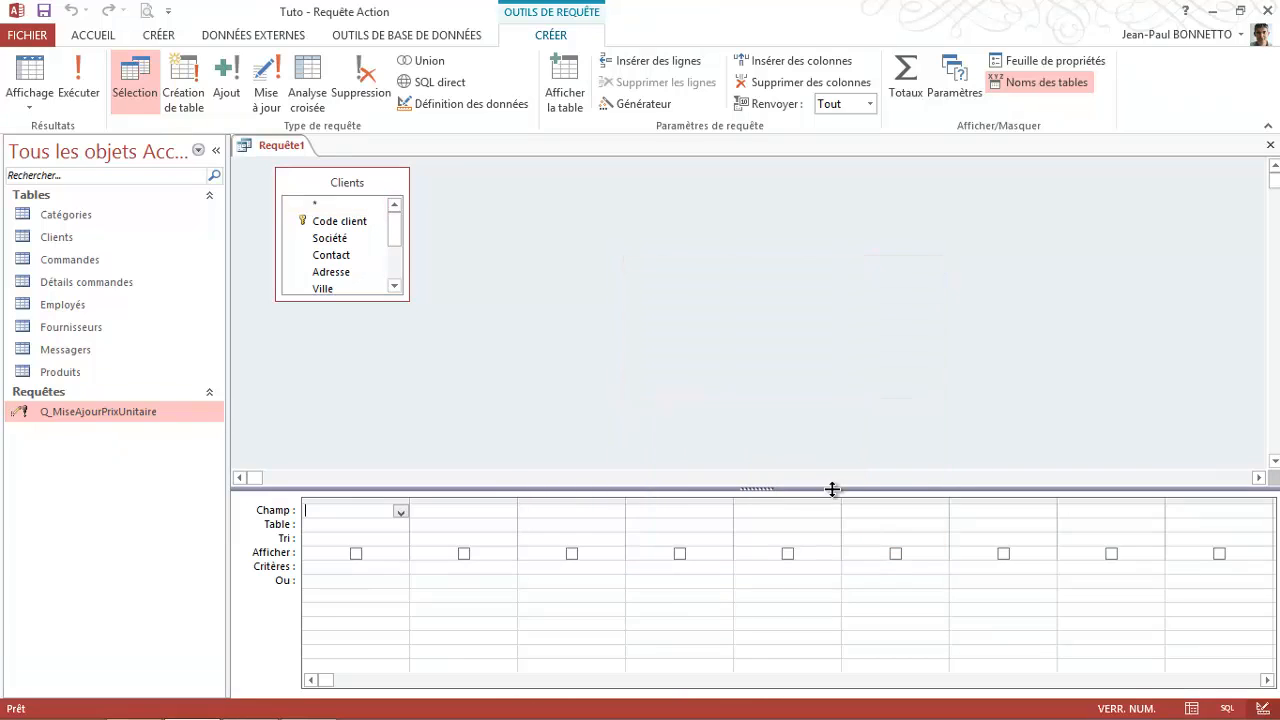
Step: Enlarge the Clients field list and adjust the upper design pane to show every field
drag(749, 491, 750, 372)
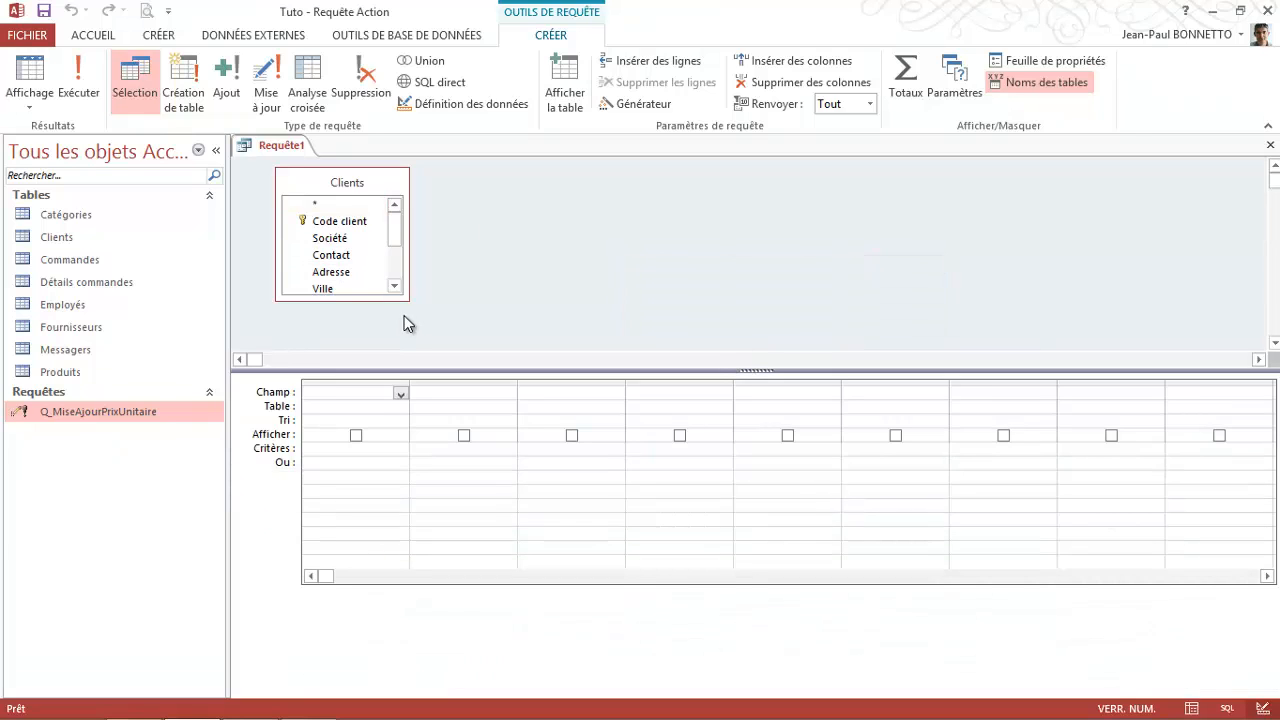
drag(407, 298, 552, 349)
drag(754, 369, 752, 456)
drag(554, 350, 620, 396)
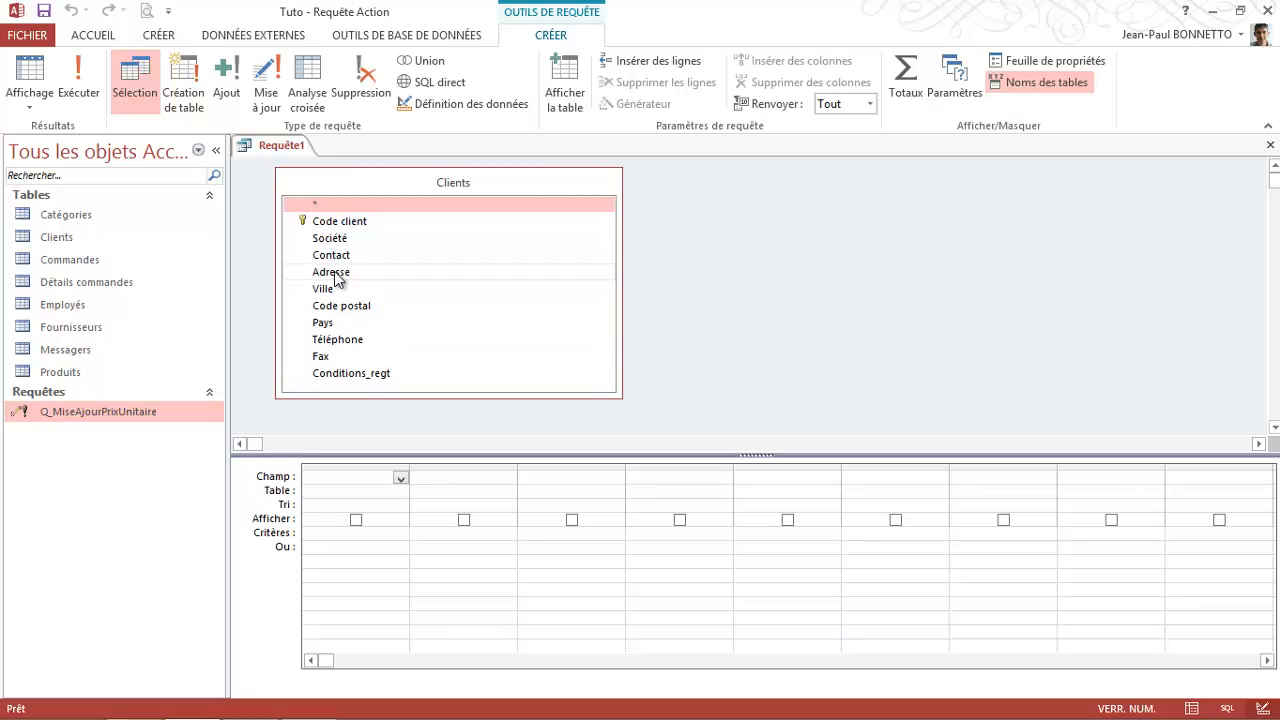
Step: Add all the Clients fields to the query grid, preview the records and return to the design
double_click(428, 180)
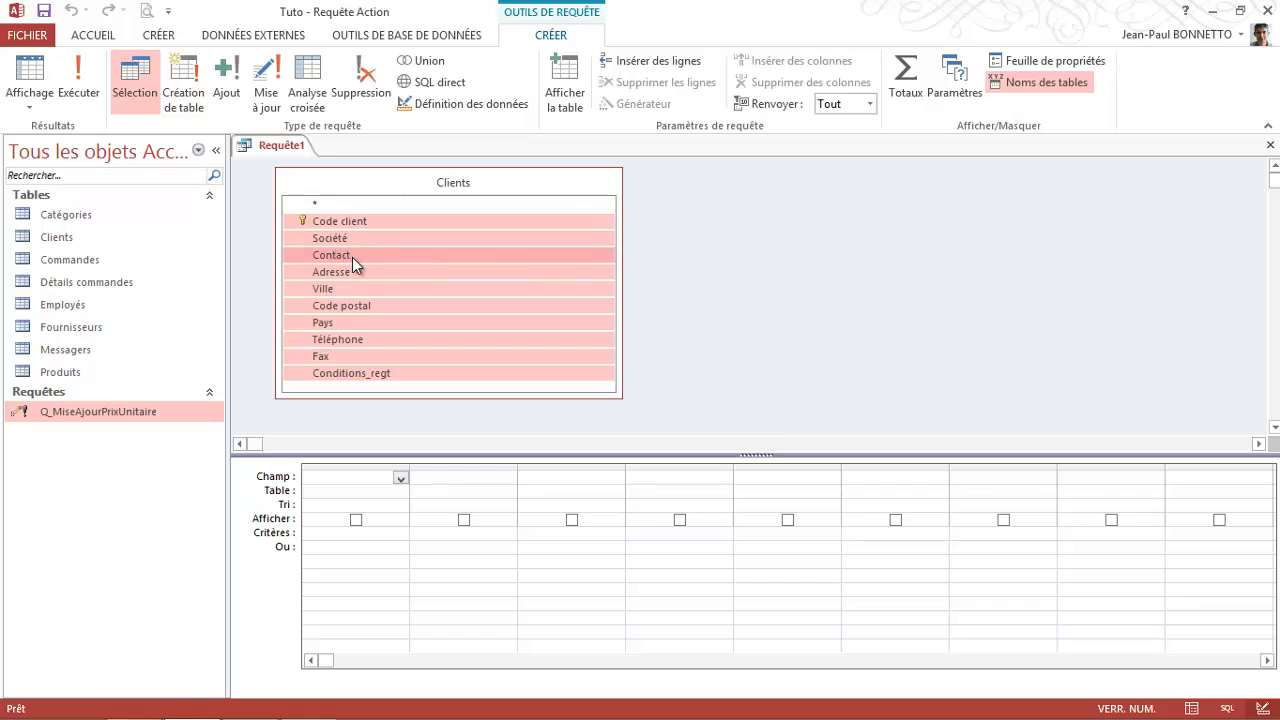
drag(351, 259, 360, 478)
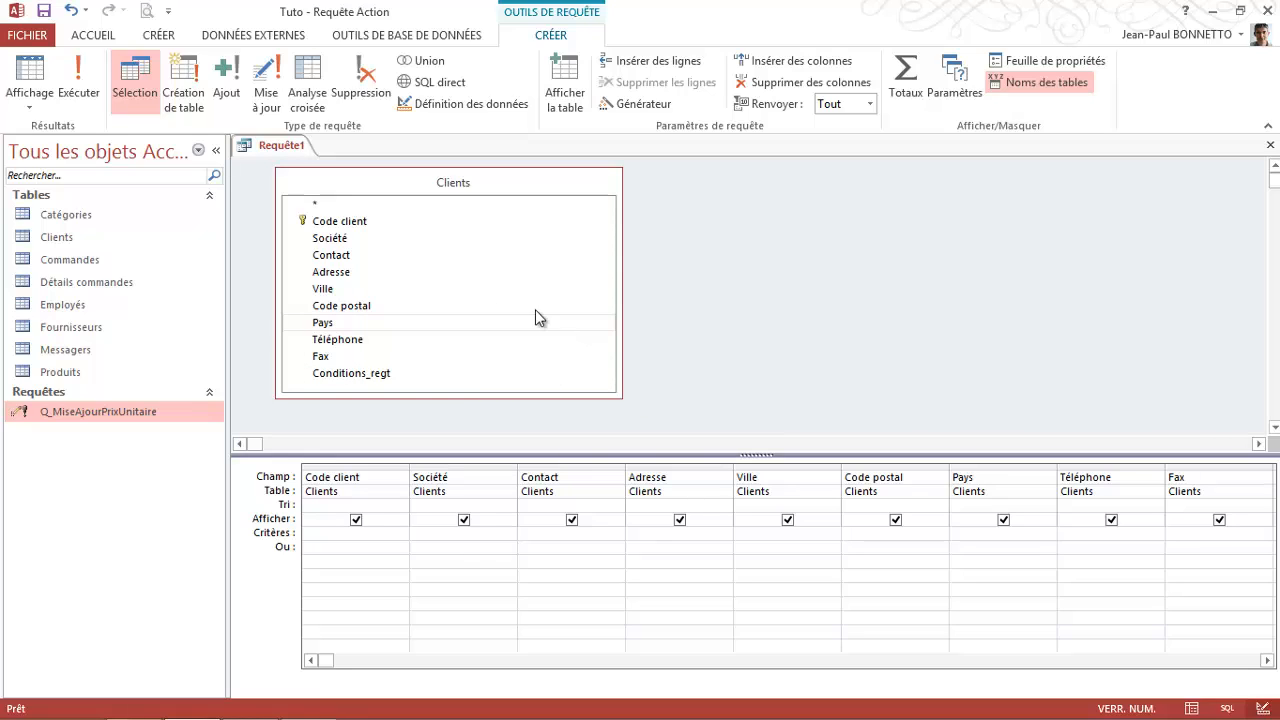
click(77, 68)
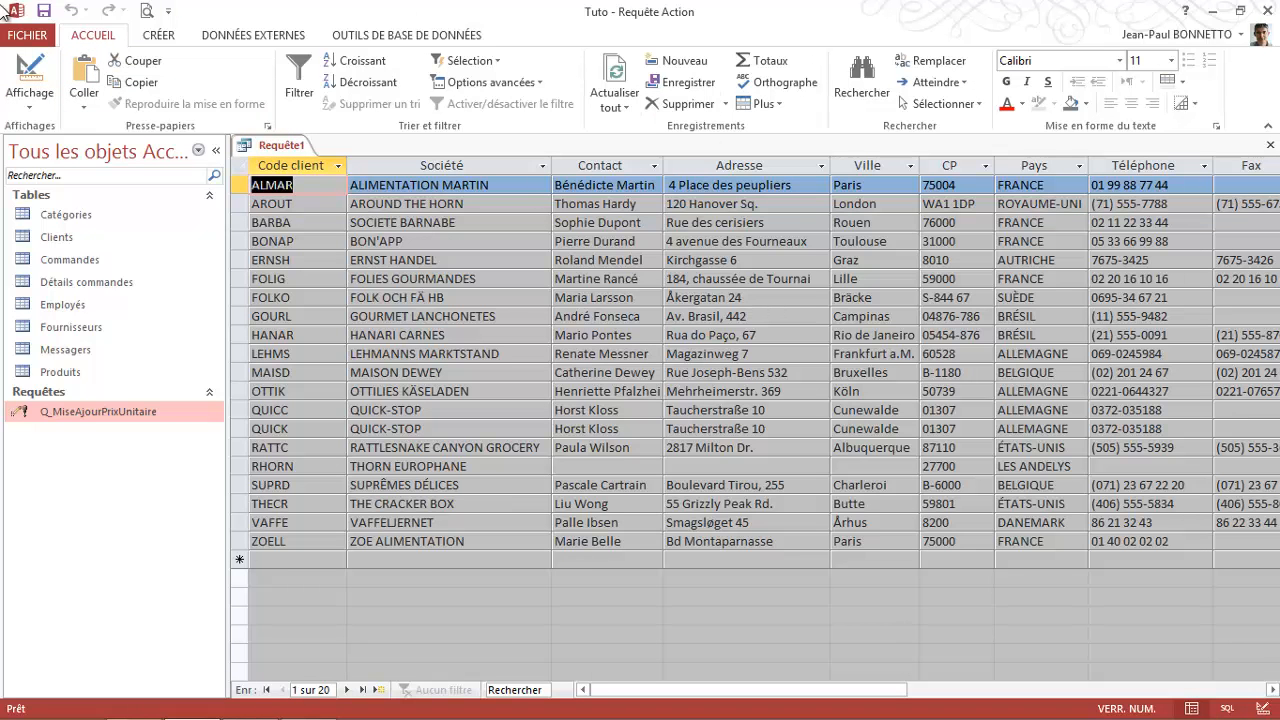
click(30, 70)
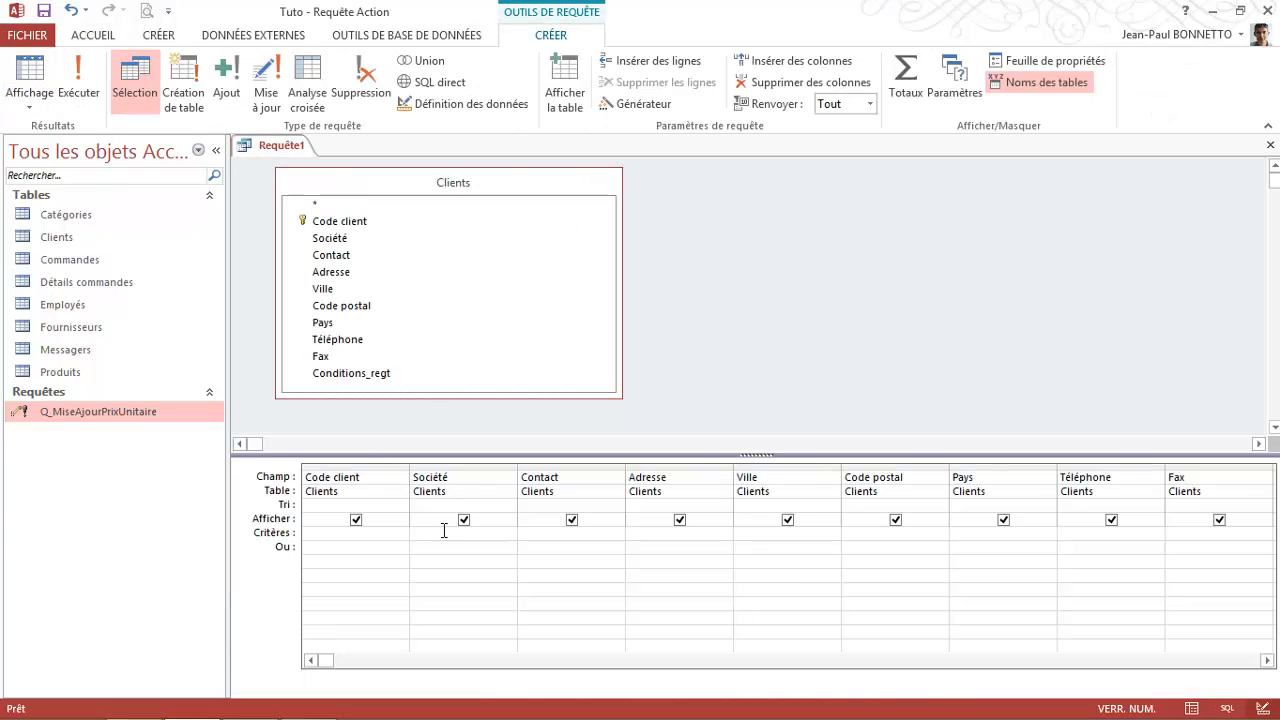
Step: Set the Pays criterion to "france", preview the filtered clients and return to the design
drag(52, 213, 631, 507)
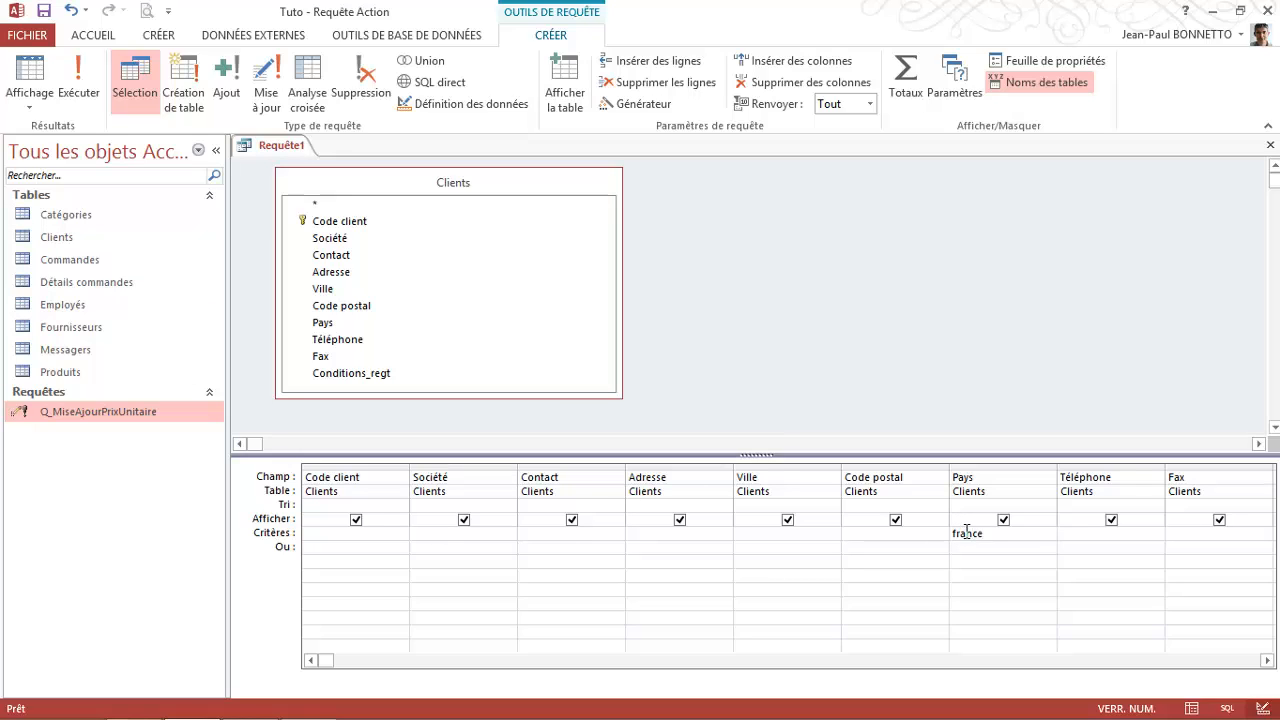
click(921, 551)
click(78, 80)
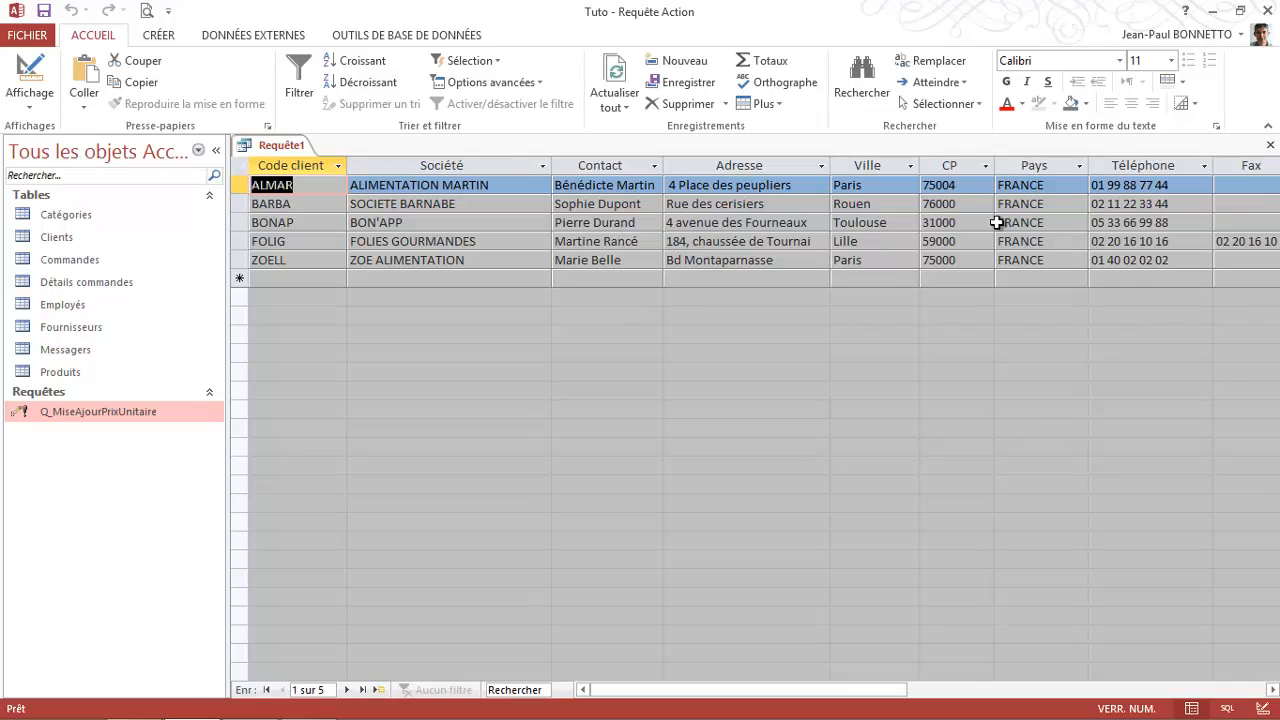
click(30, 70)
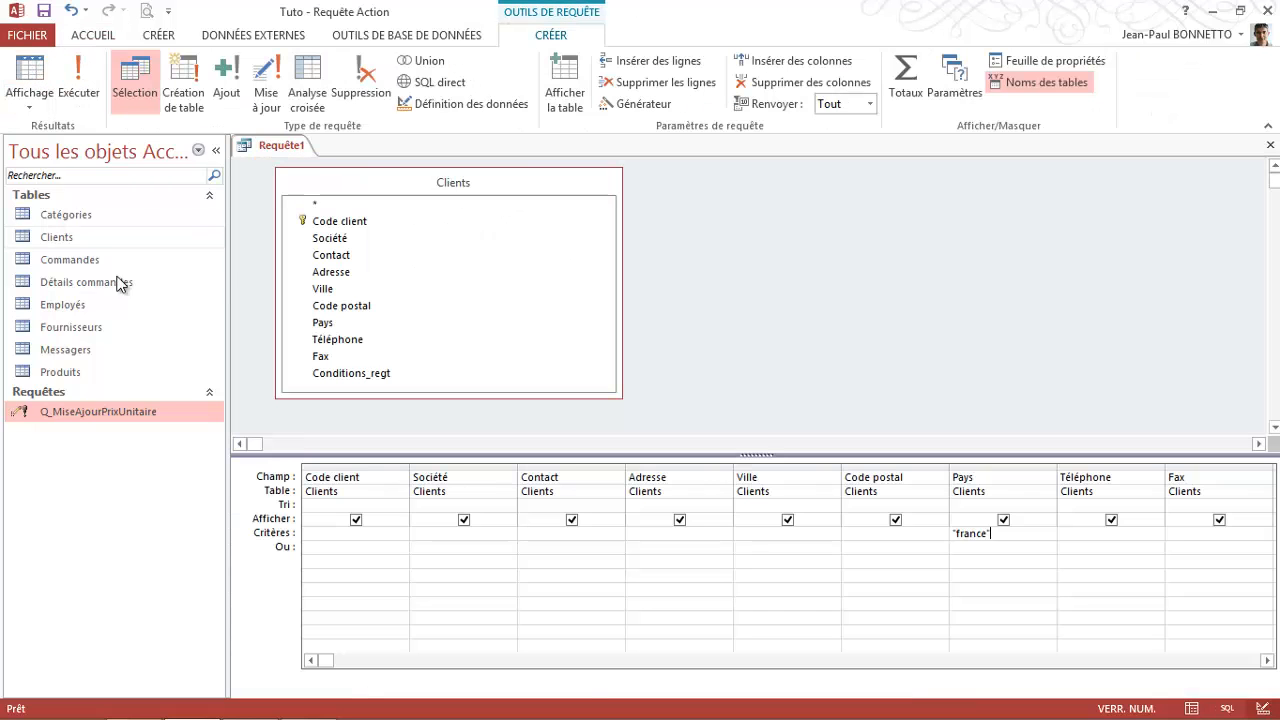
click(28, 66)
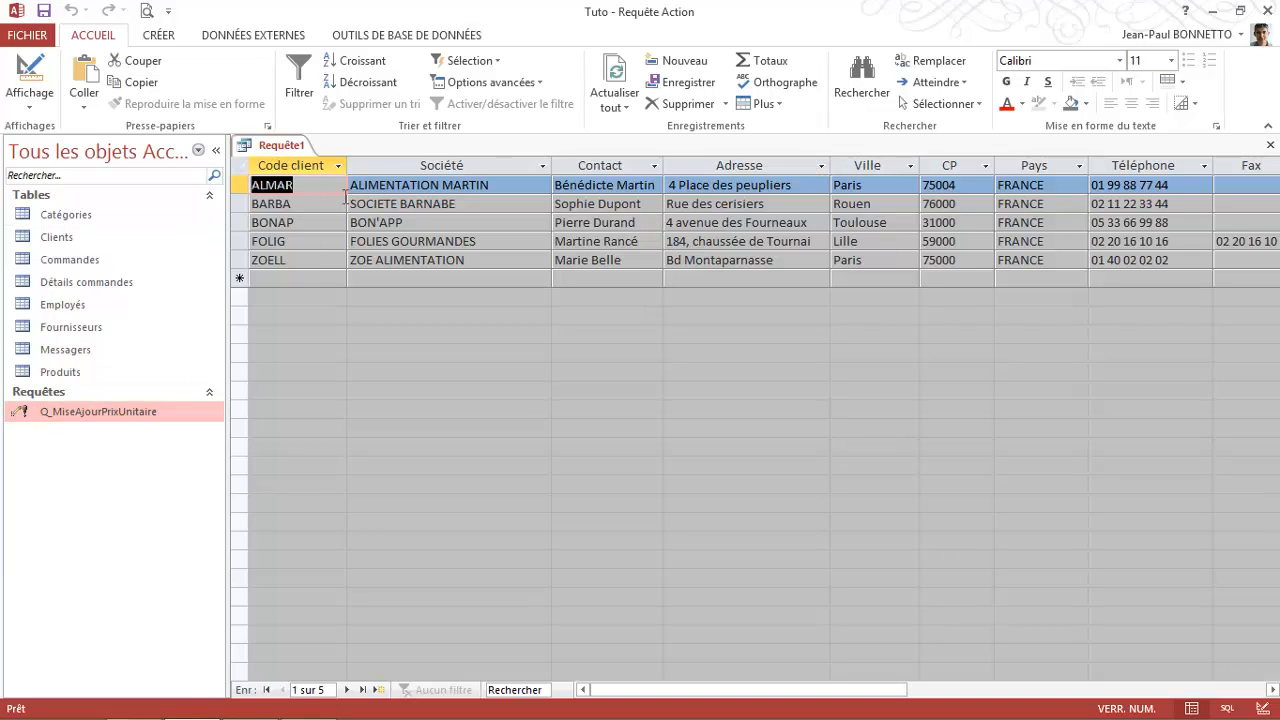
click(29, 80)
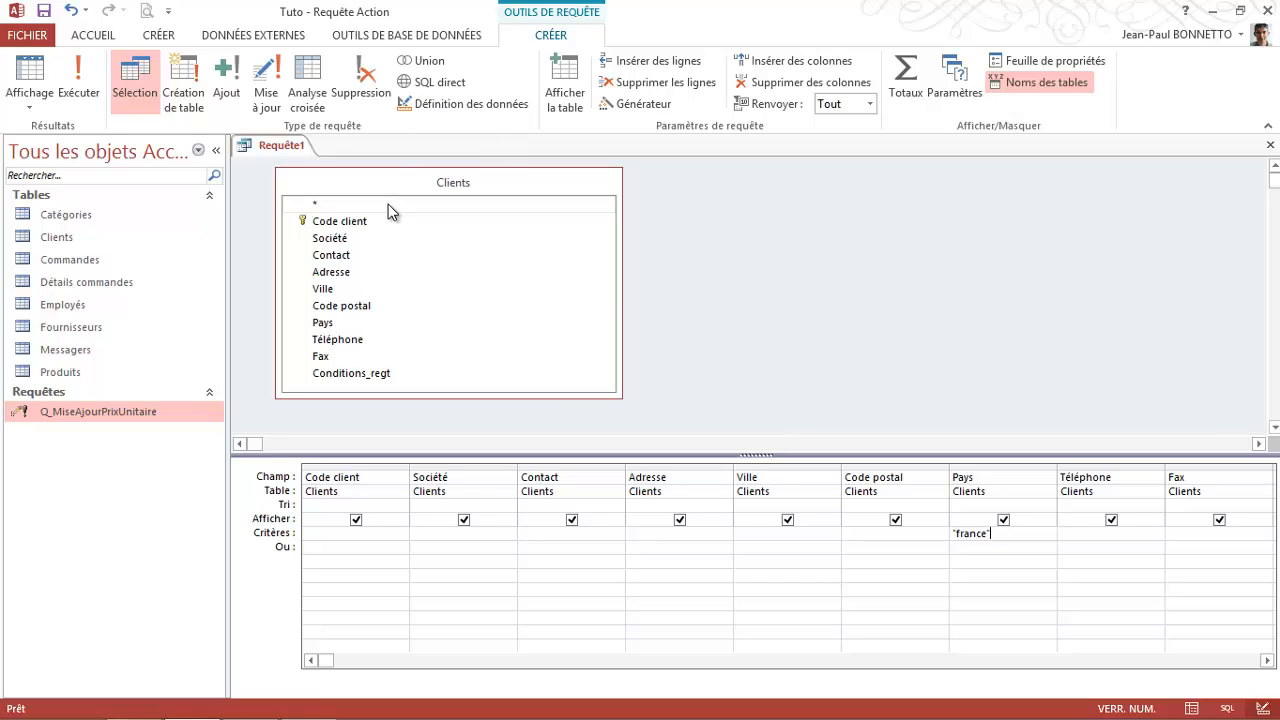
Step: Convert the query to a make-table query that creates T_ClientFrance in the current database
click(187, 77)
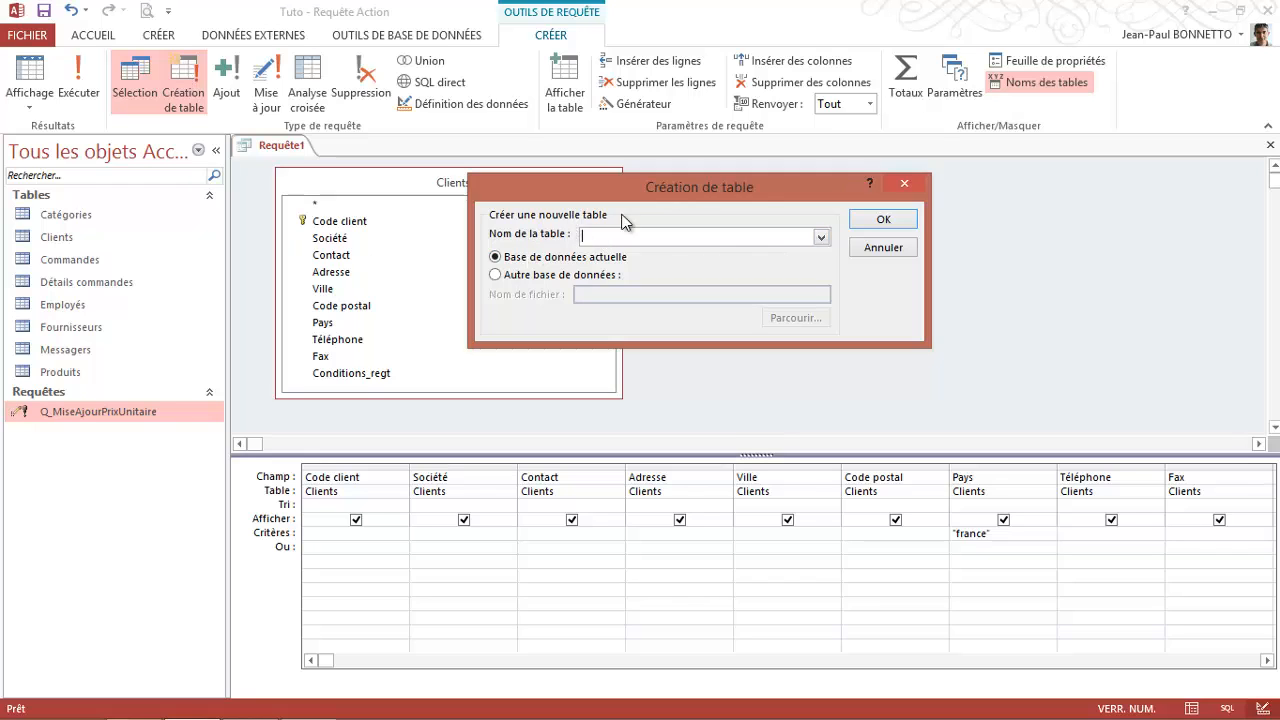
drag(756, 200, 846, 224)
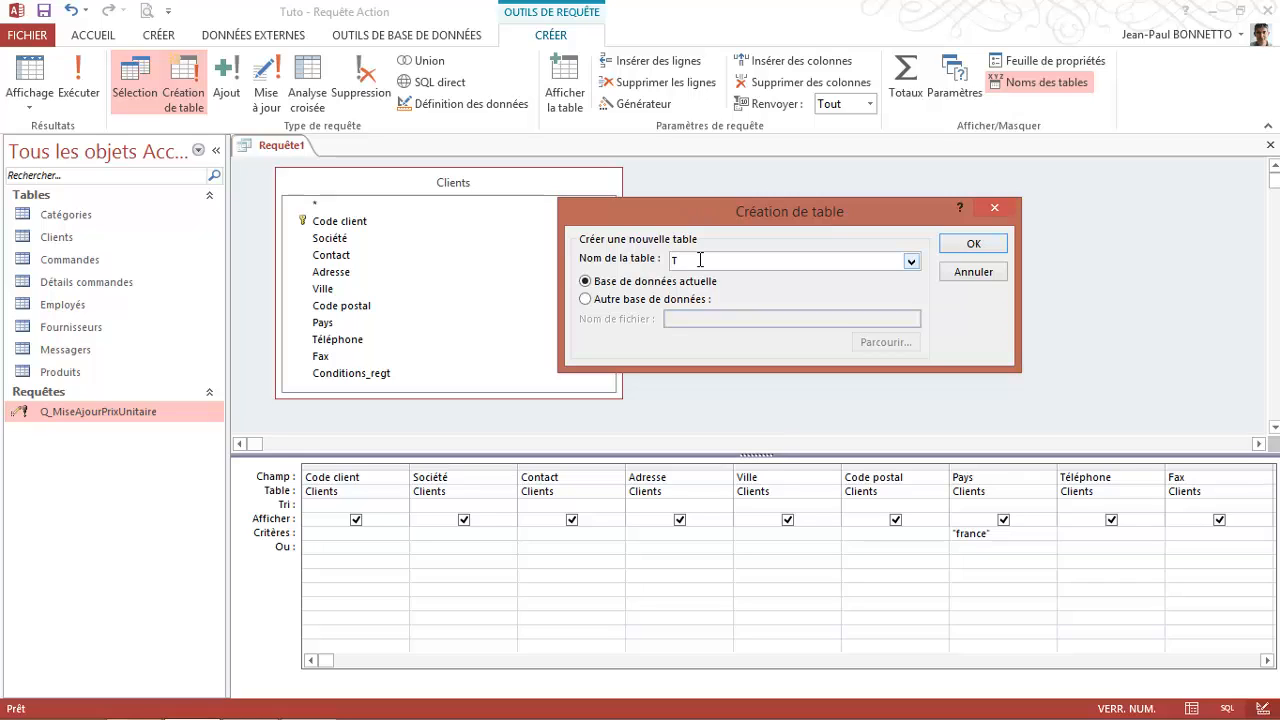
text(ientFrance)
click(975, 246)
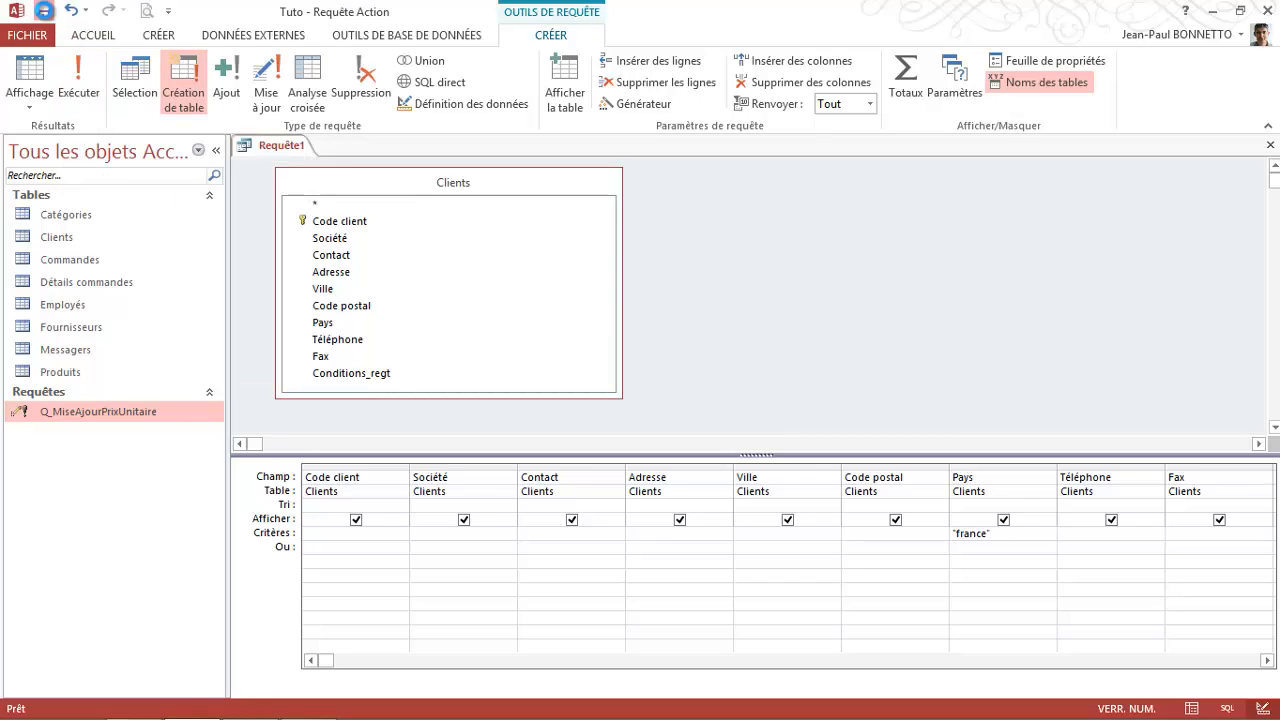
Step: Save the query as Q_CreationTableClientFrance
click(44, 11)
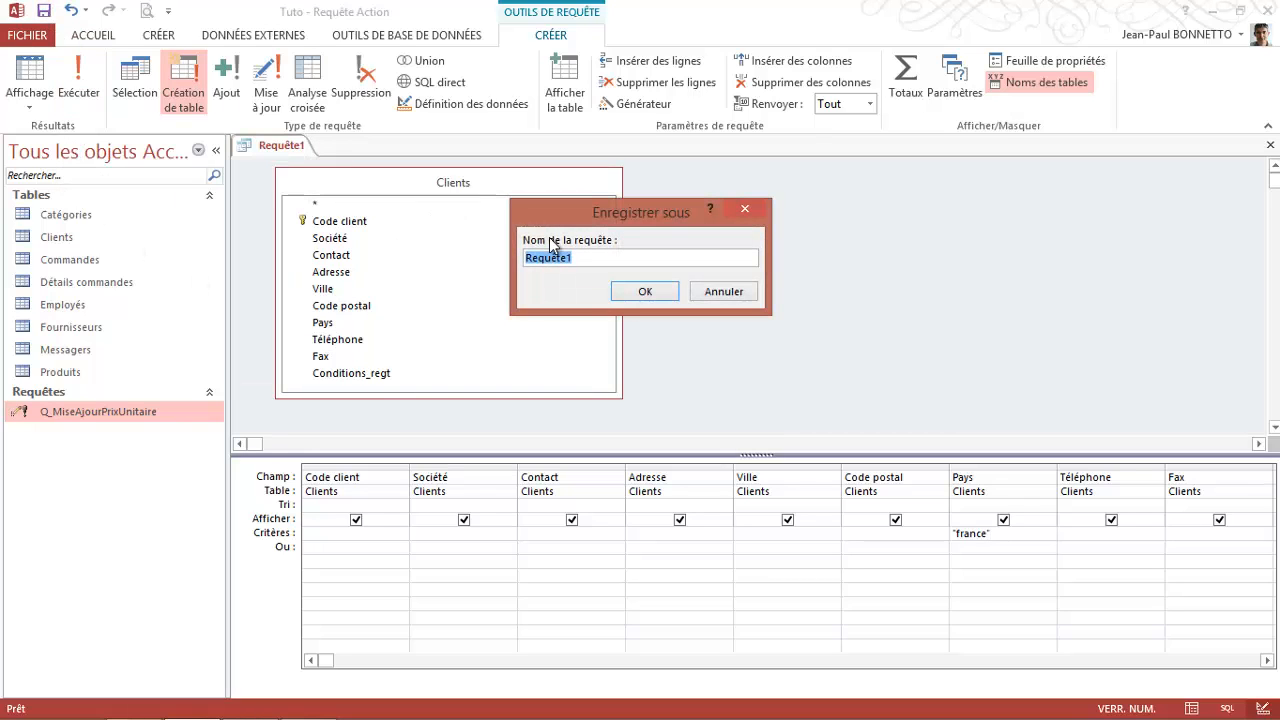
text(q_CreationTableClientFrance)
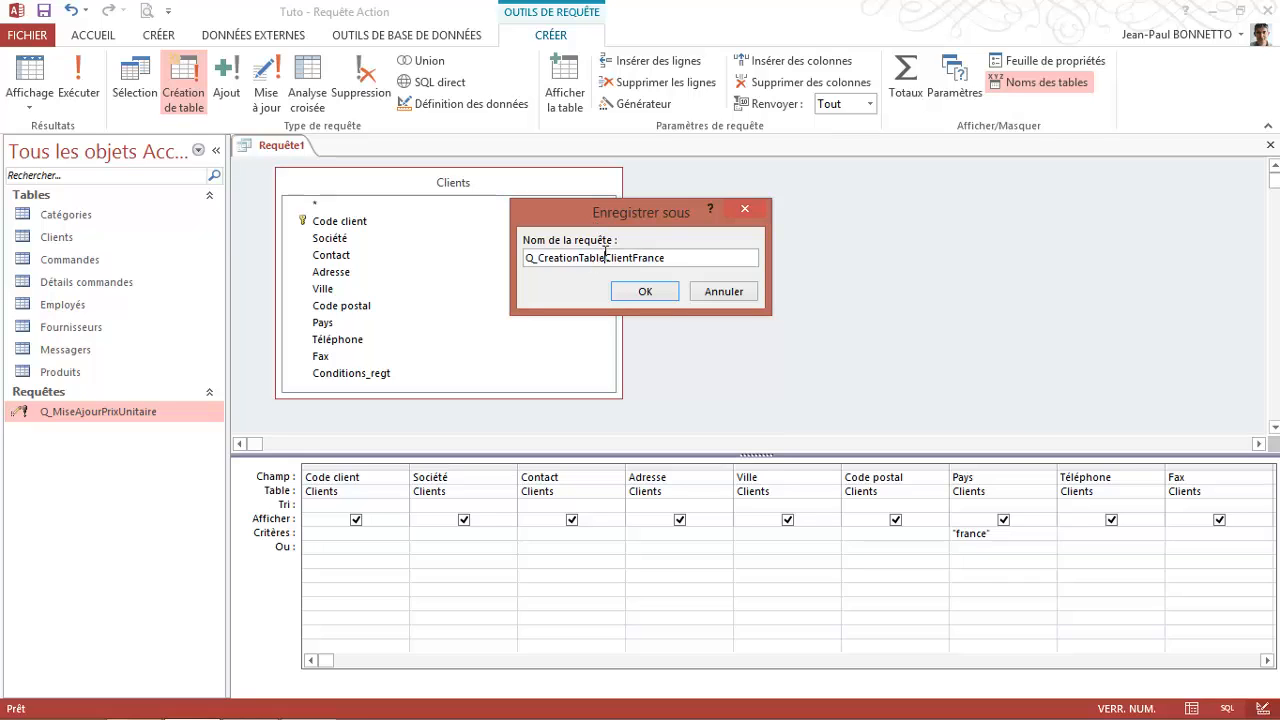
click(647, 290)
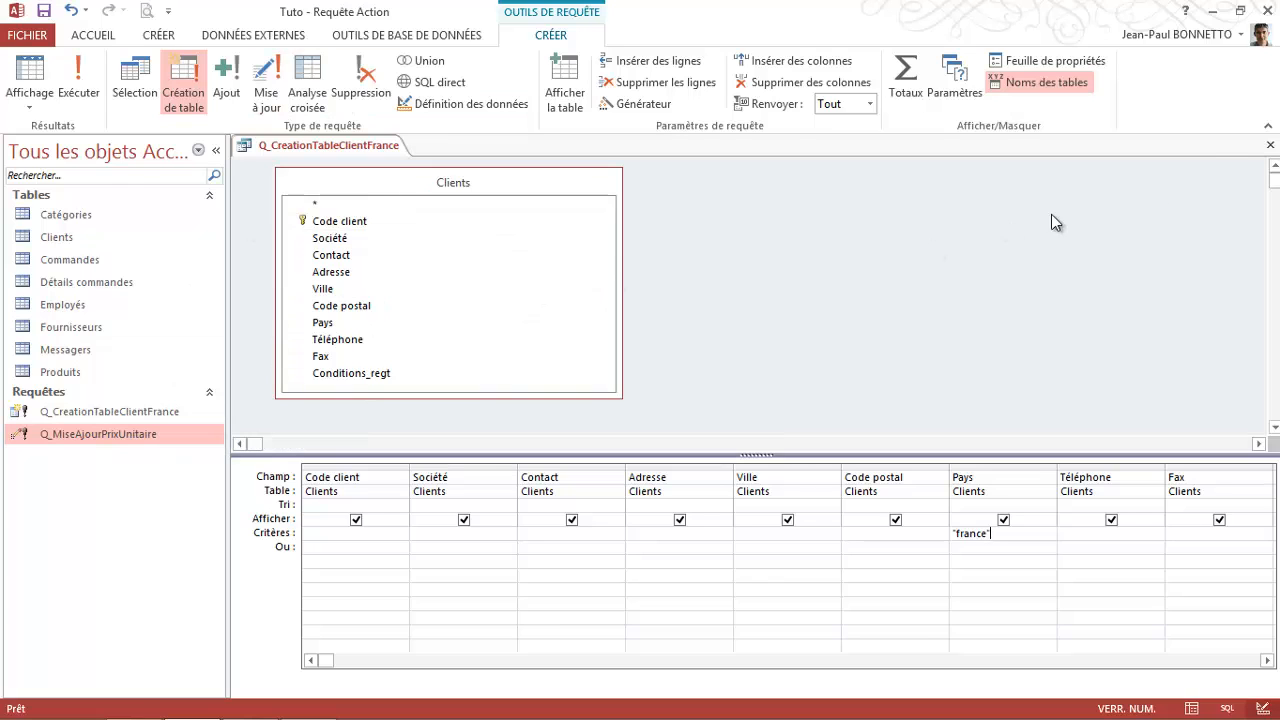
Step: Run the make-table query, confirm the creation of the new table and close the query
click(78, 78)
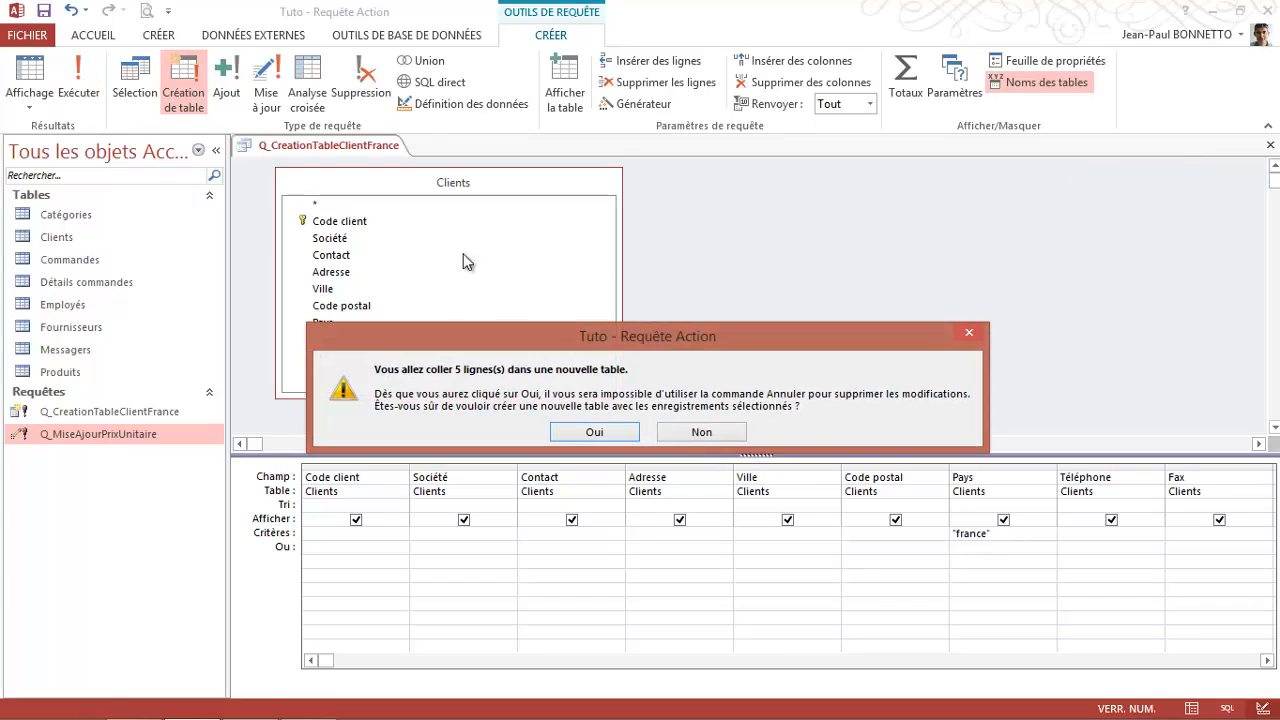
drag(792, 336, 830, 244)
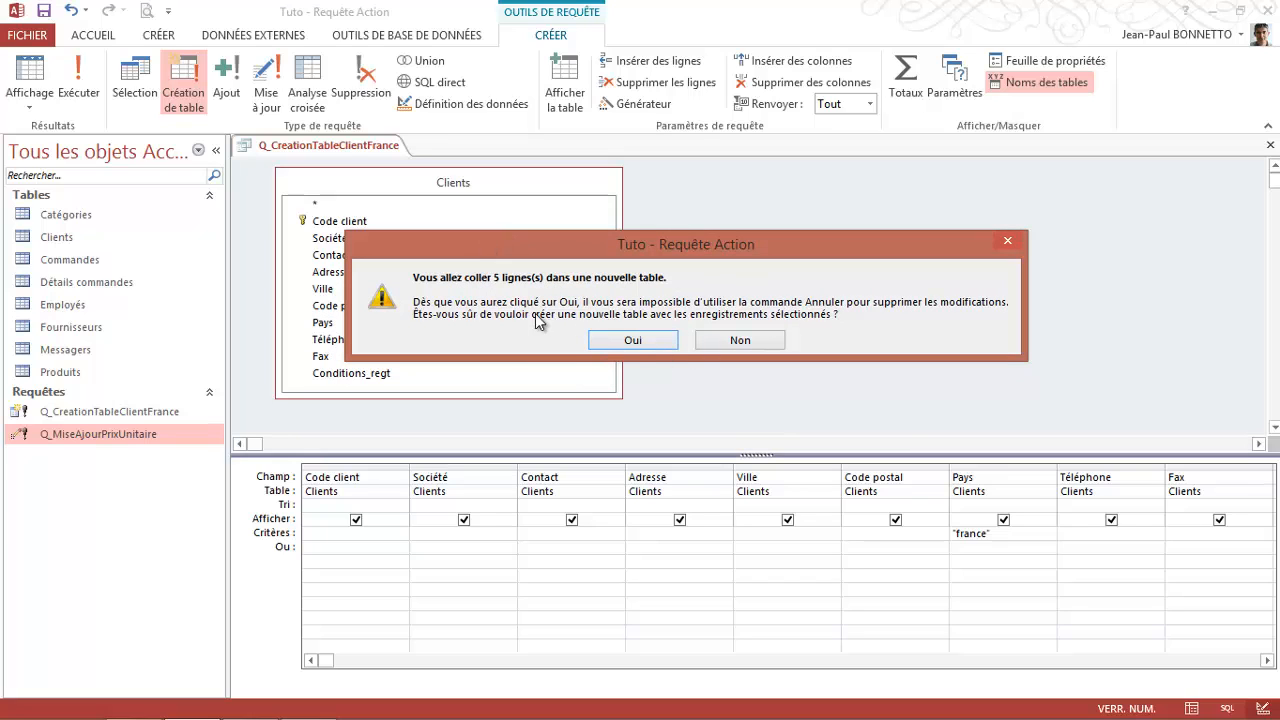
click(633, 341)
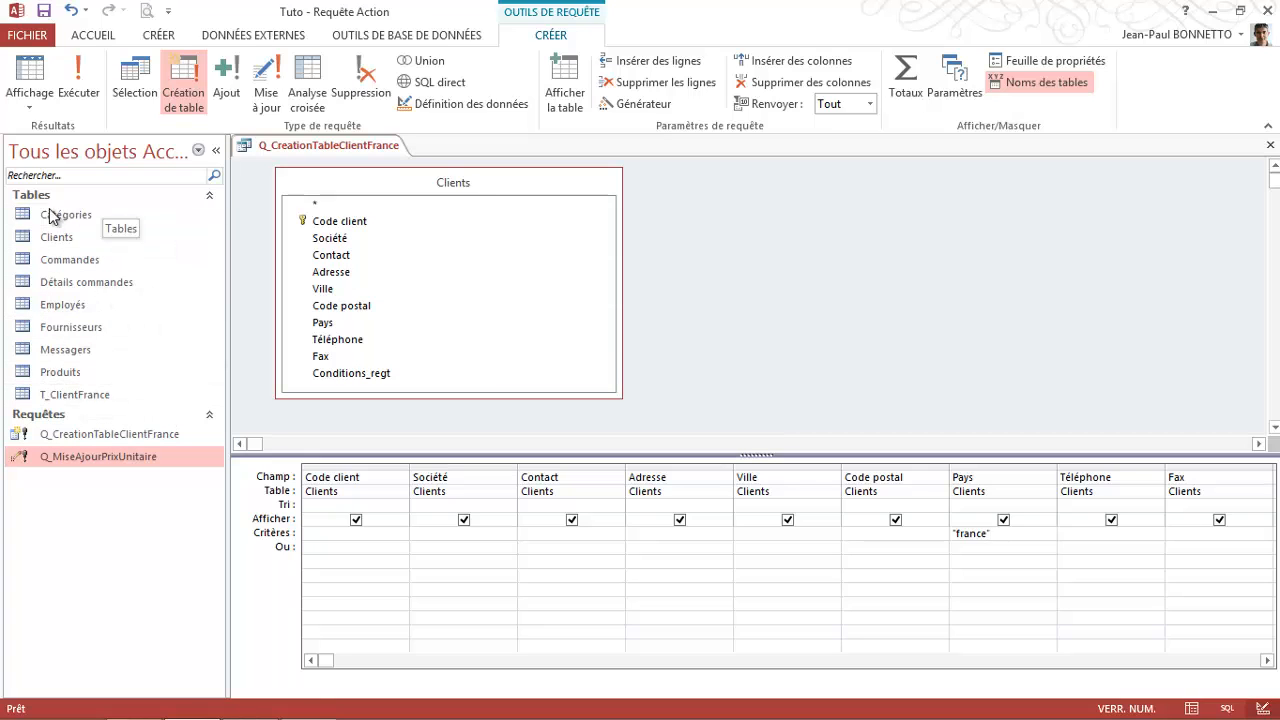
click(1270, 145)
Step: Open the T_ClientFrance table, fit the Société column to its content and close the table, saving the layout
double_click(97, 393)
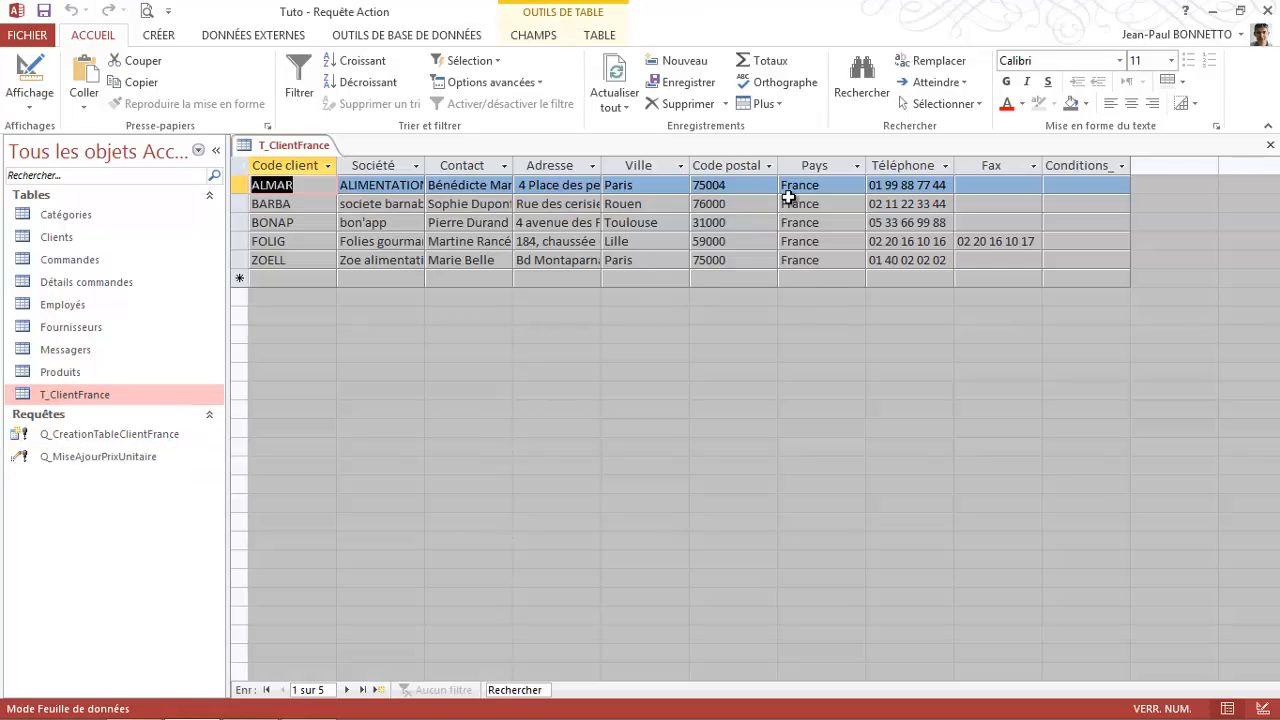
double_click(425, 165)
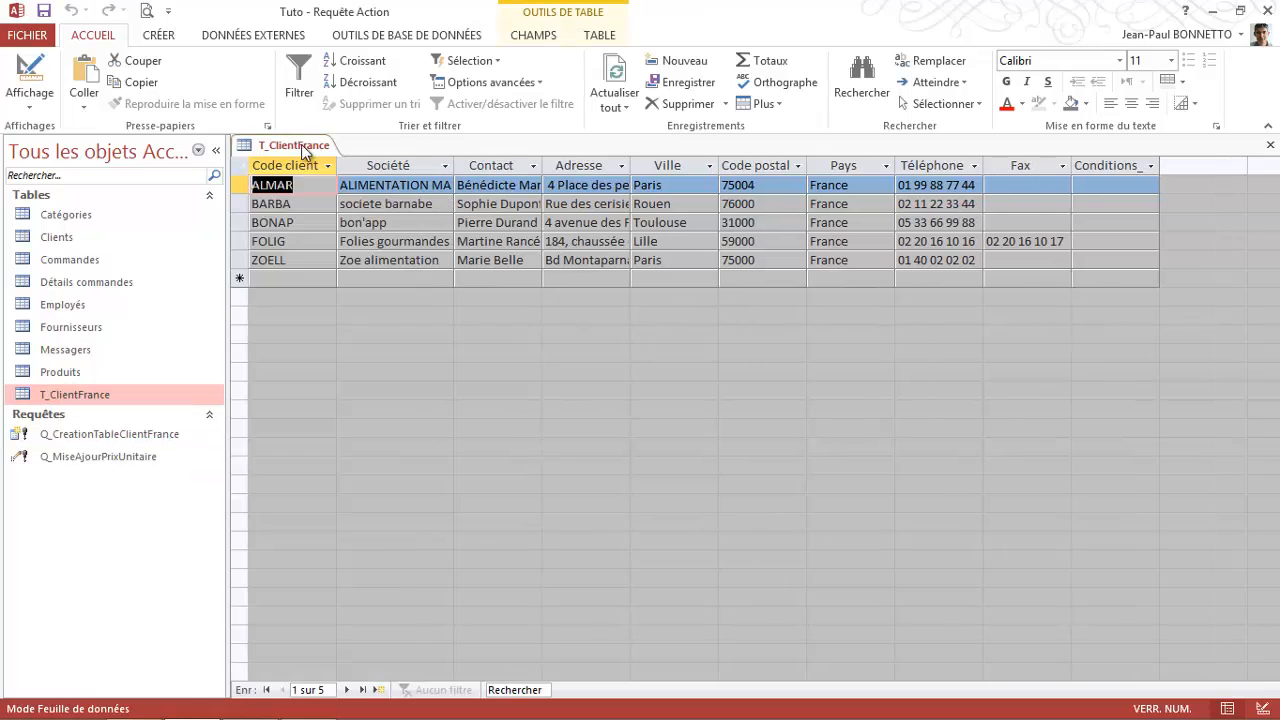
click(334, 165)
key(Escape)
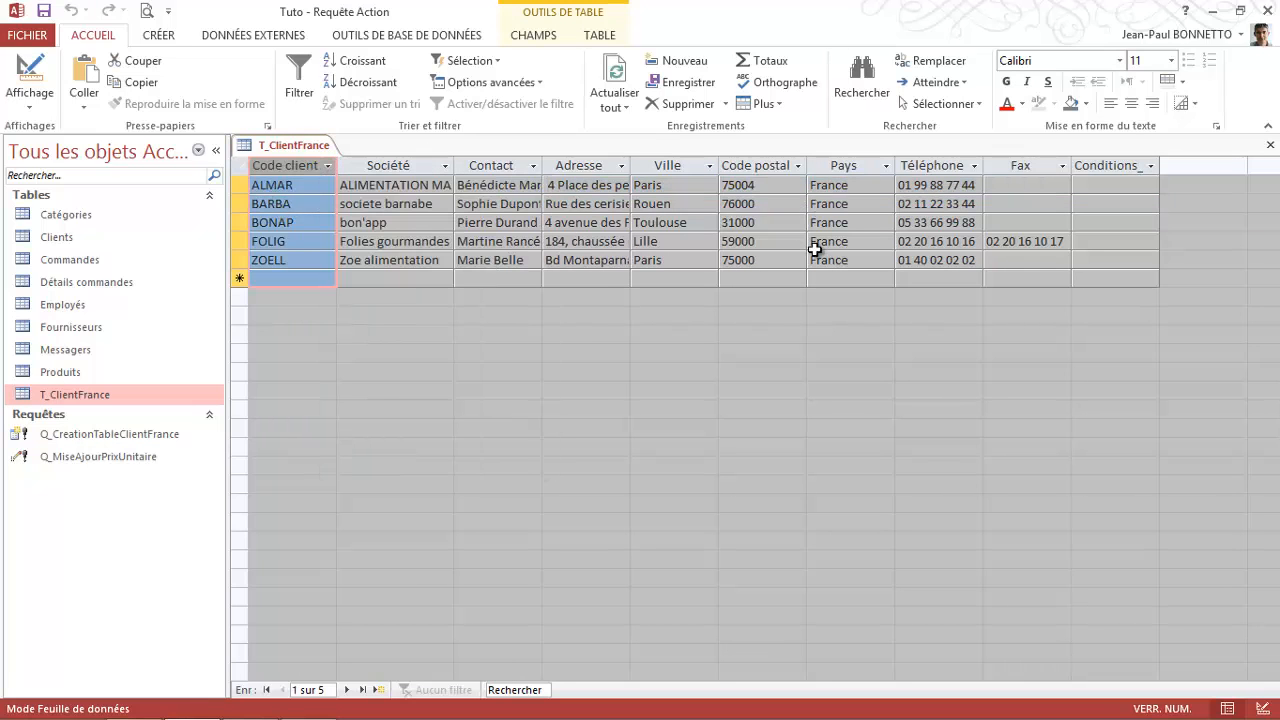
click(1270, 145)
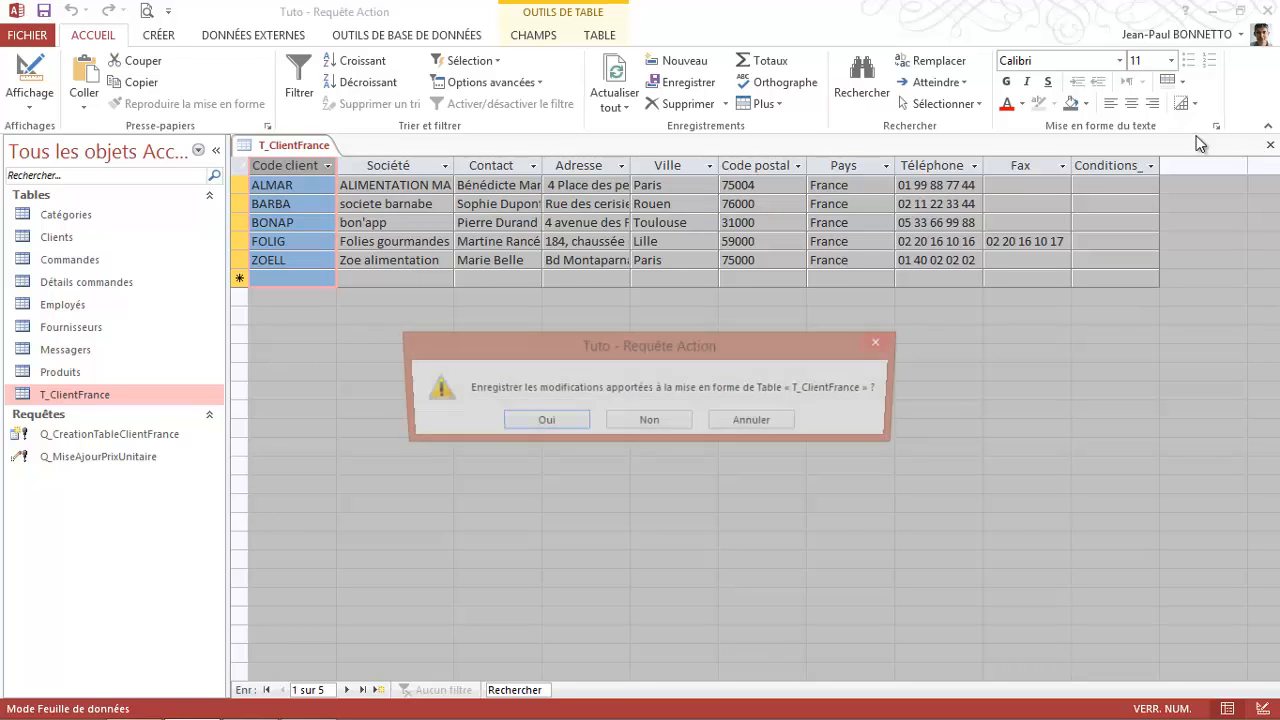
click(533, 421)
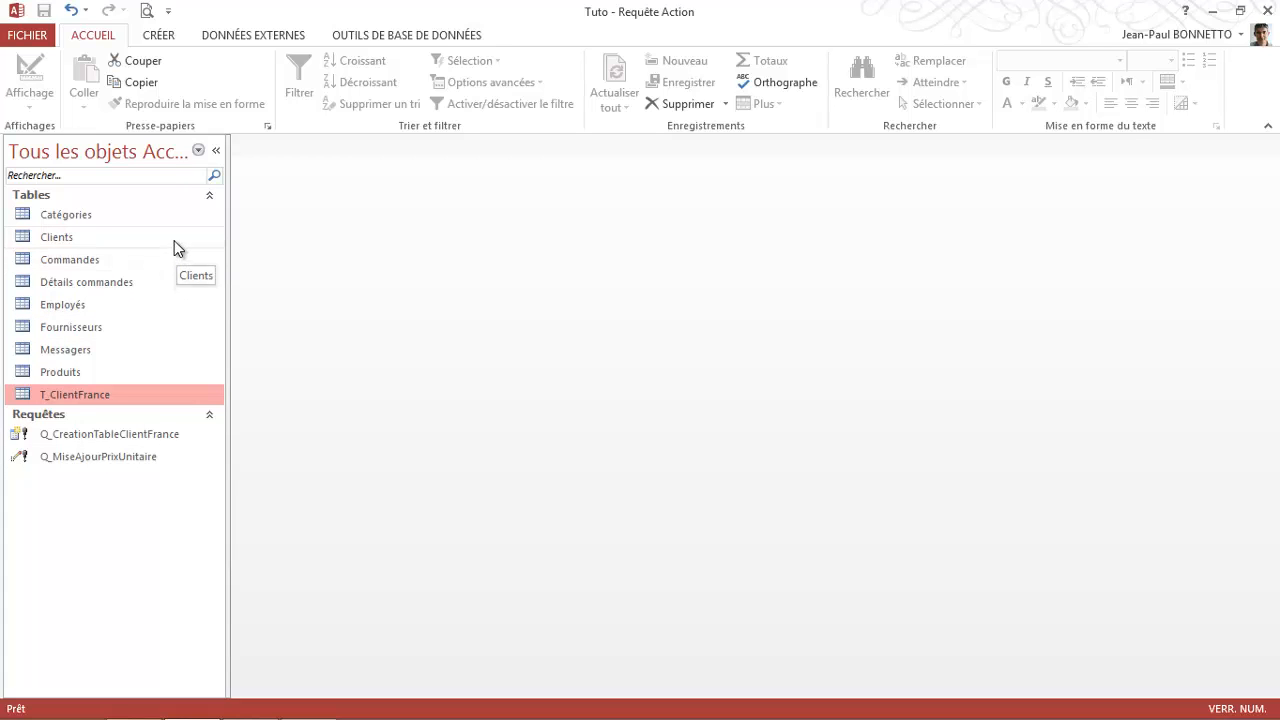
Step: Create a new query in design view based on the Clients table
click(162, 36)
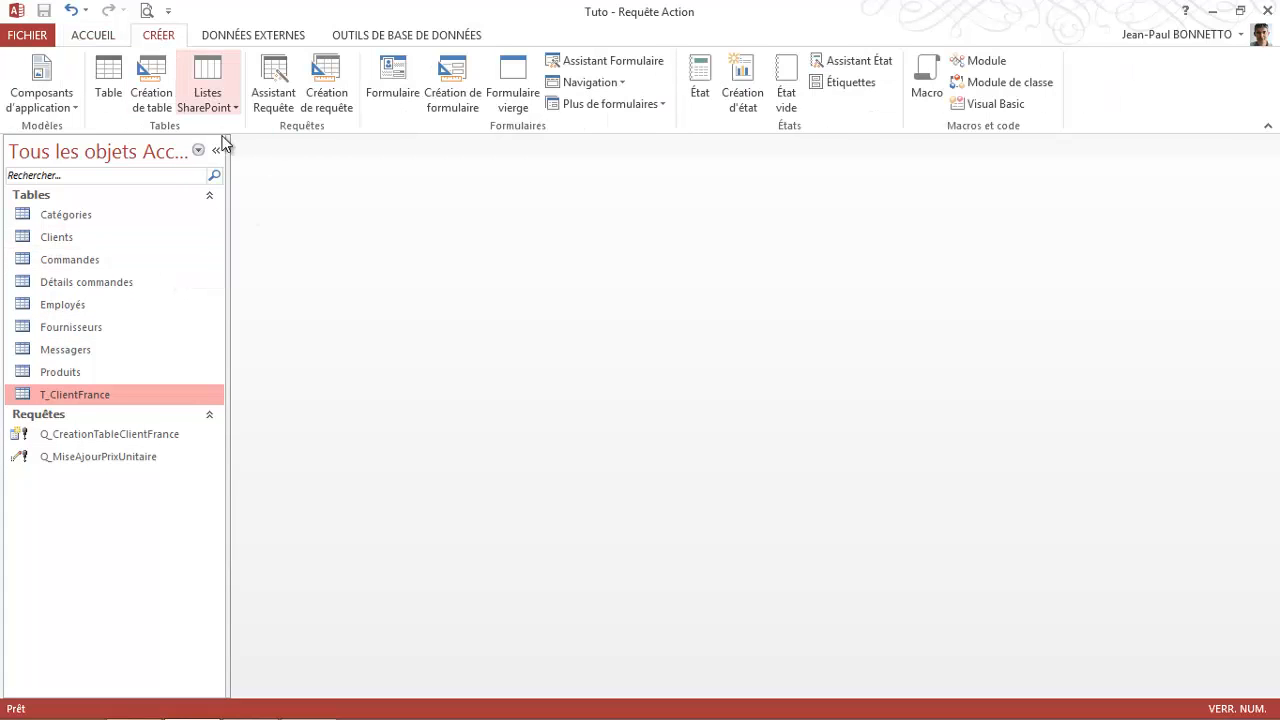
click(328, 95)
drag(716, 428, 865, 224)
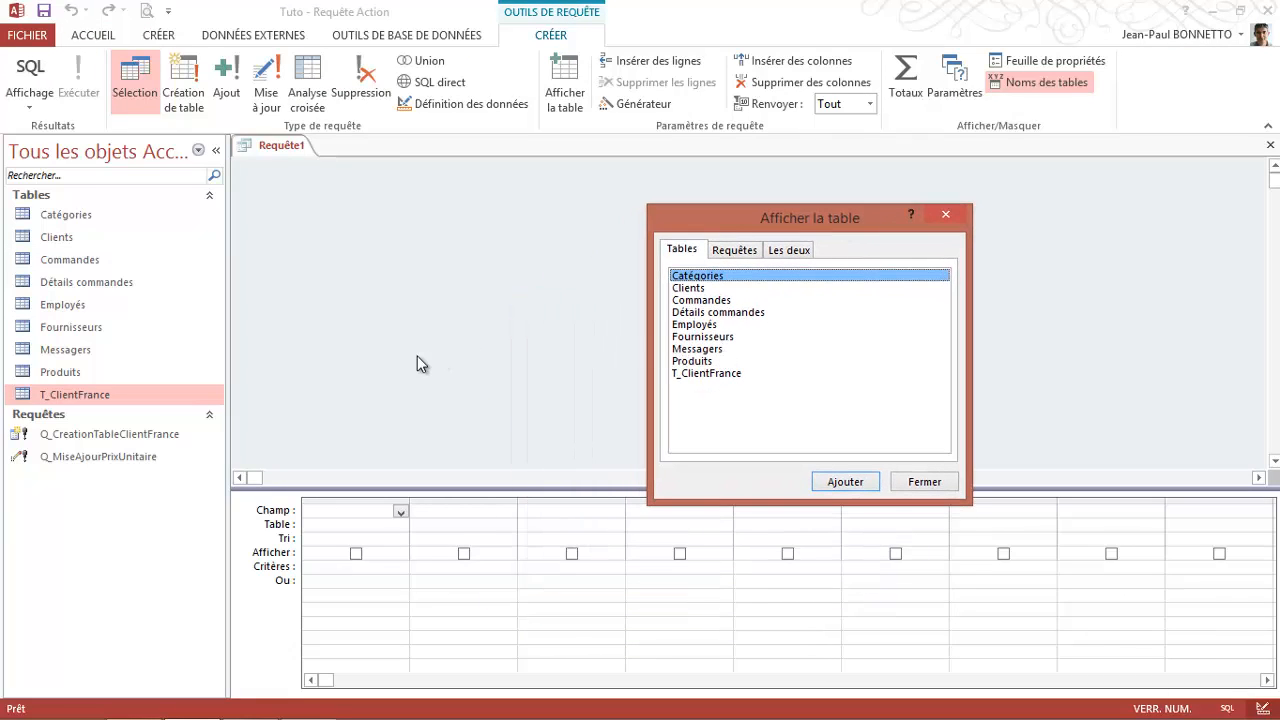
click(700, 288)
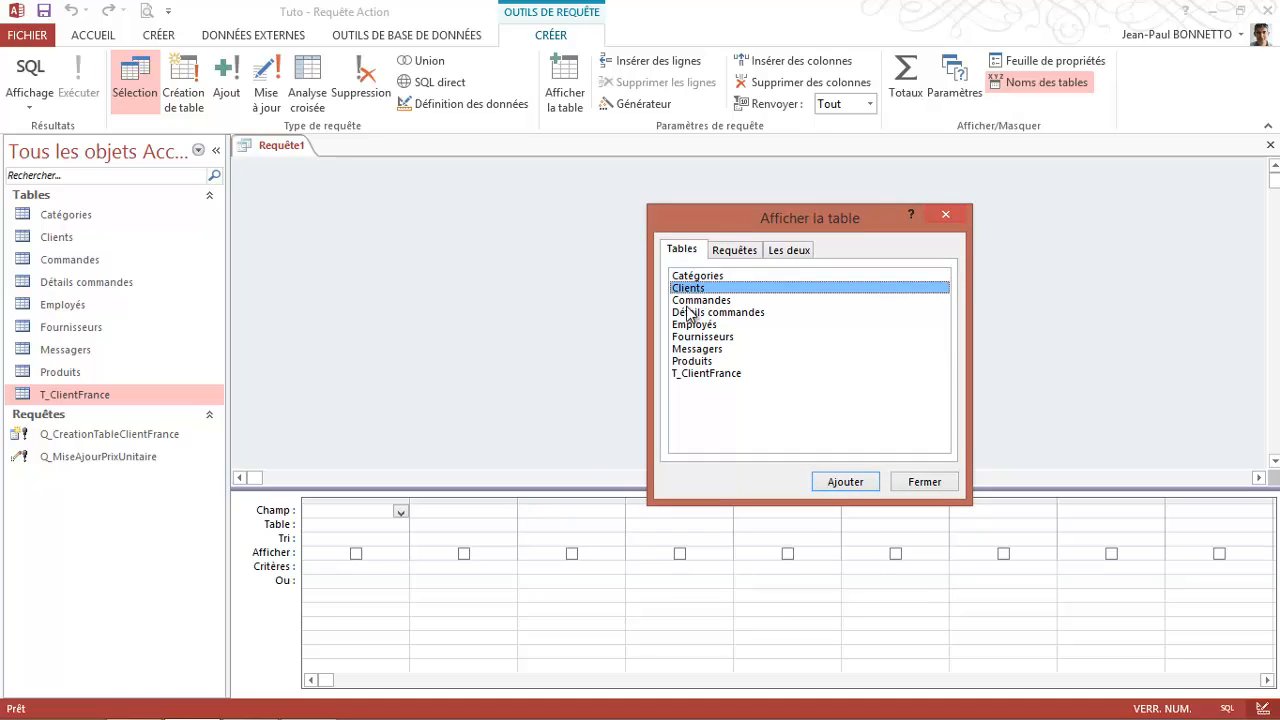
click(845, 482)
click(928, 484)
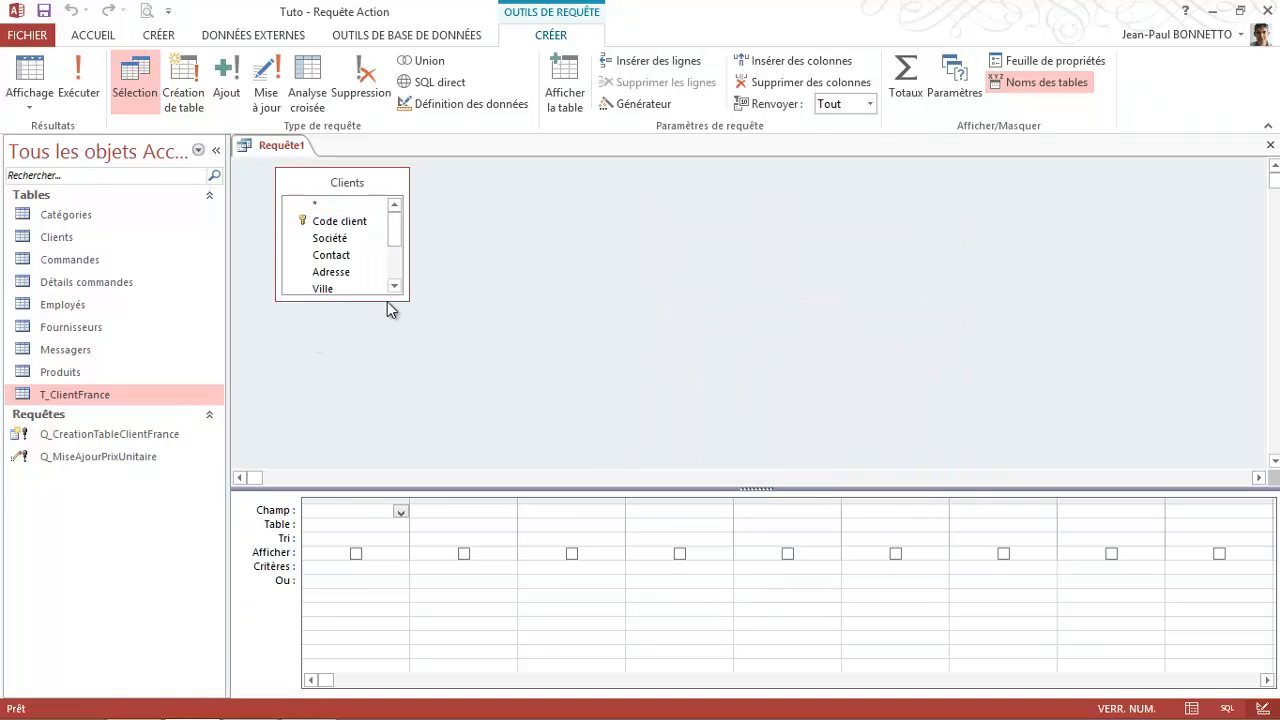
Step: Enlarge the Clients field list and add all of its individual fields to the query grid
drag(424, 329, 598, 429)
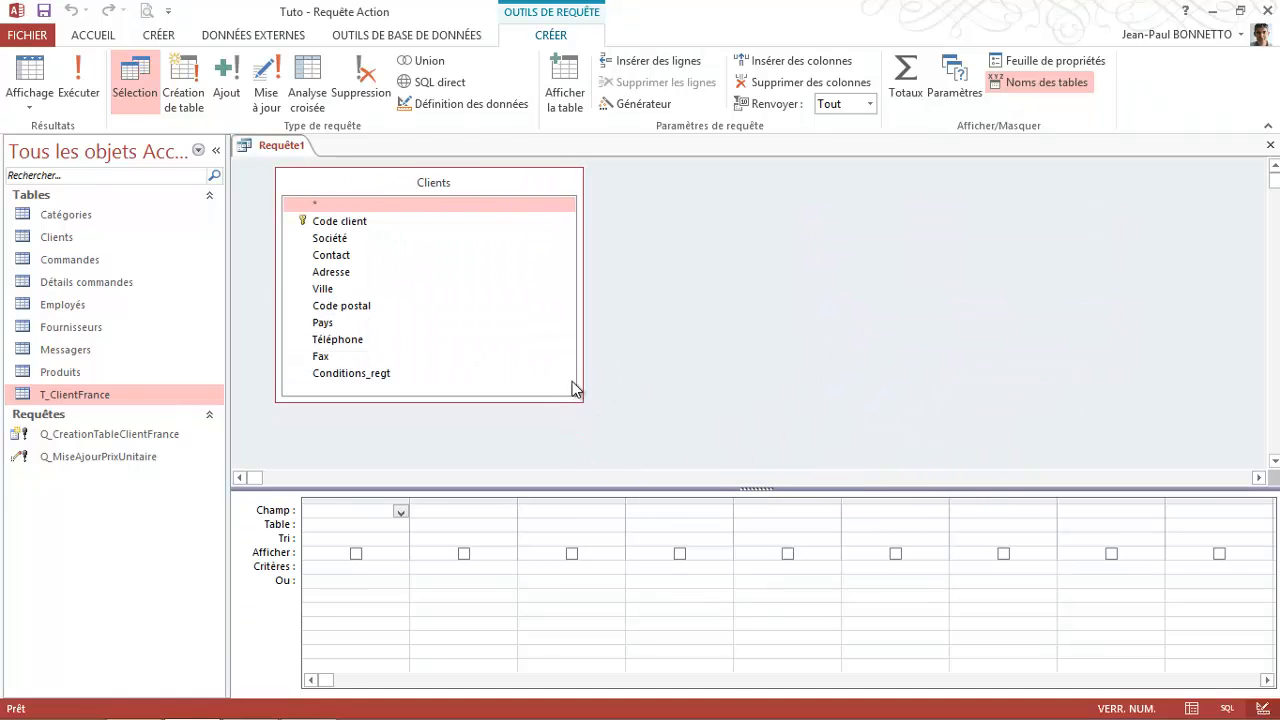
double_click(476, 183)
drag(330, 249, 334, 502)
click(670, 222)
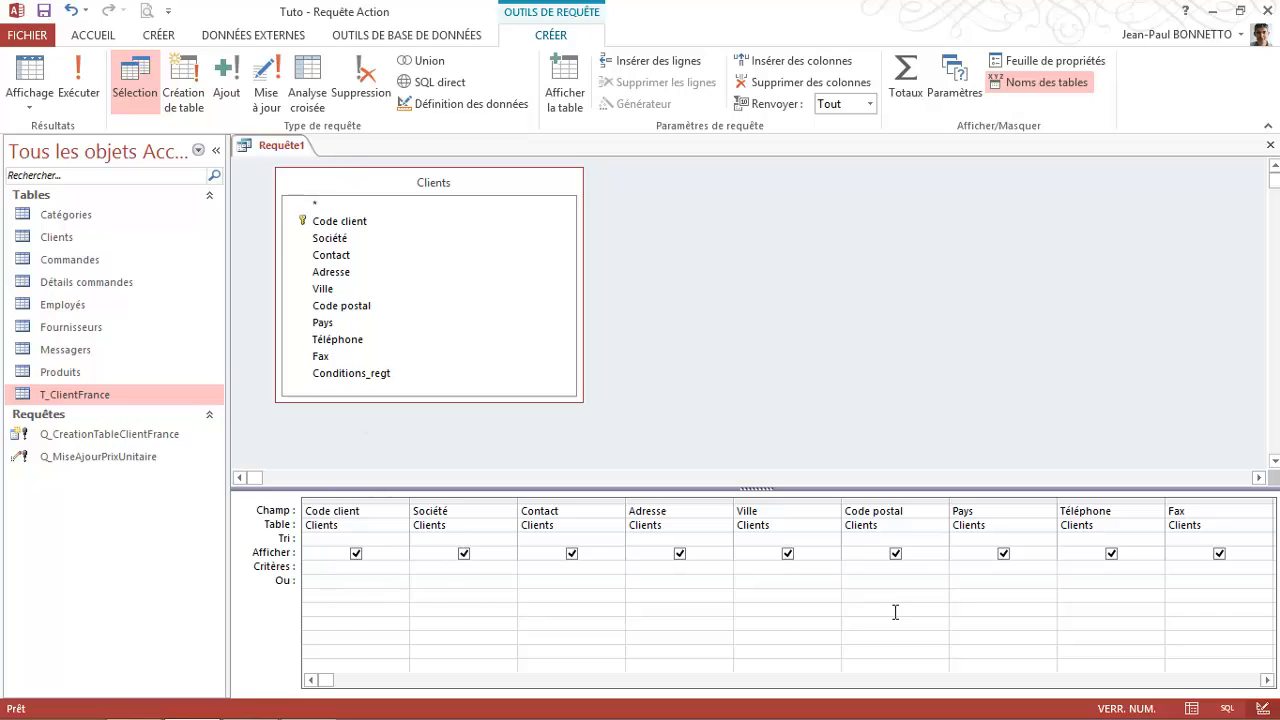
Step: Set the Pays criterion to "allemagne", run the selection query to check its records and return to design view
click(962, 567)
text(a)
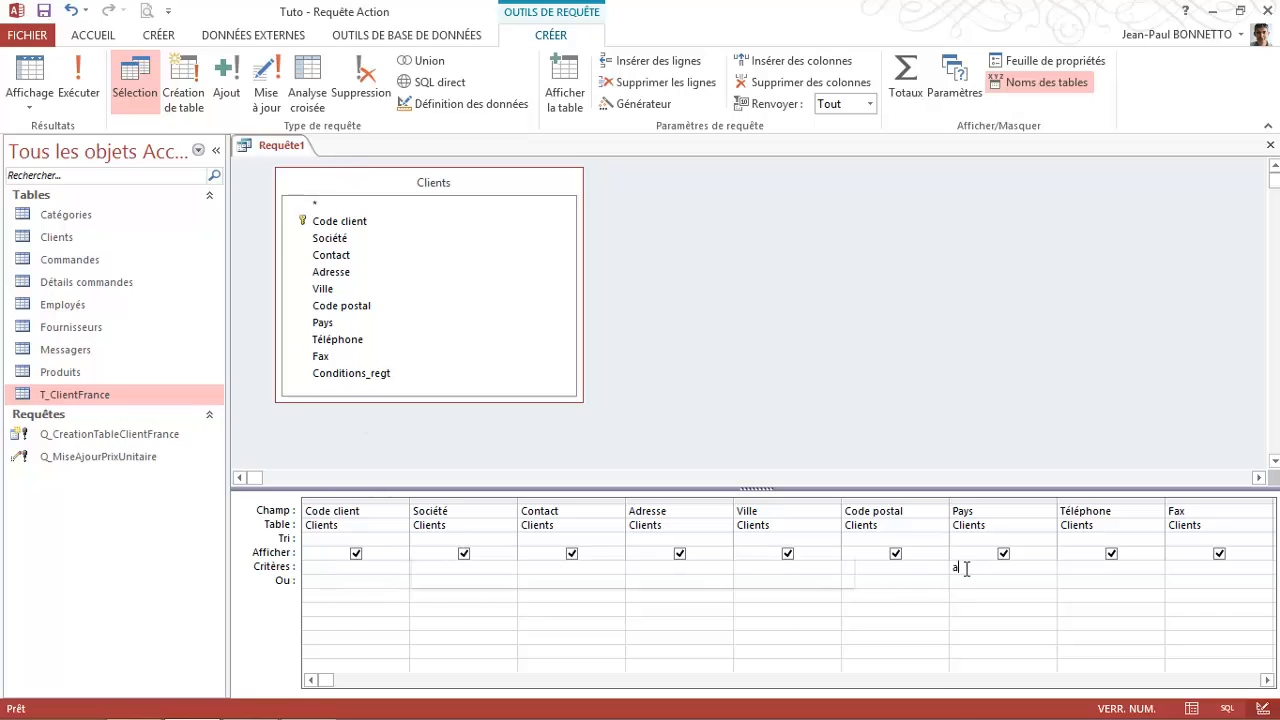
text(llema)
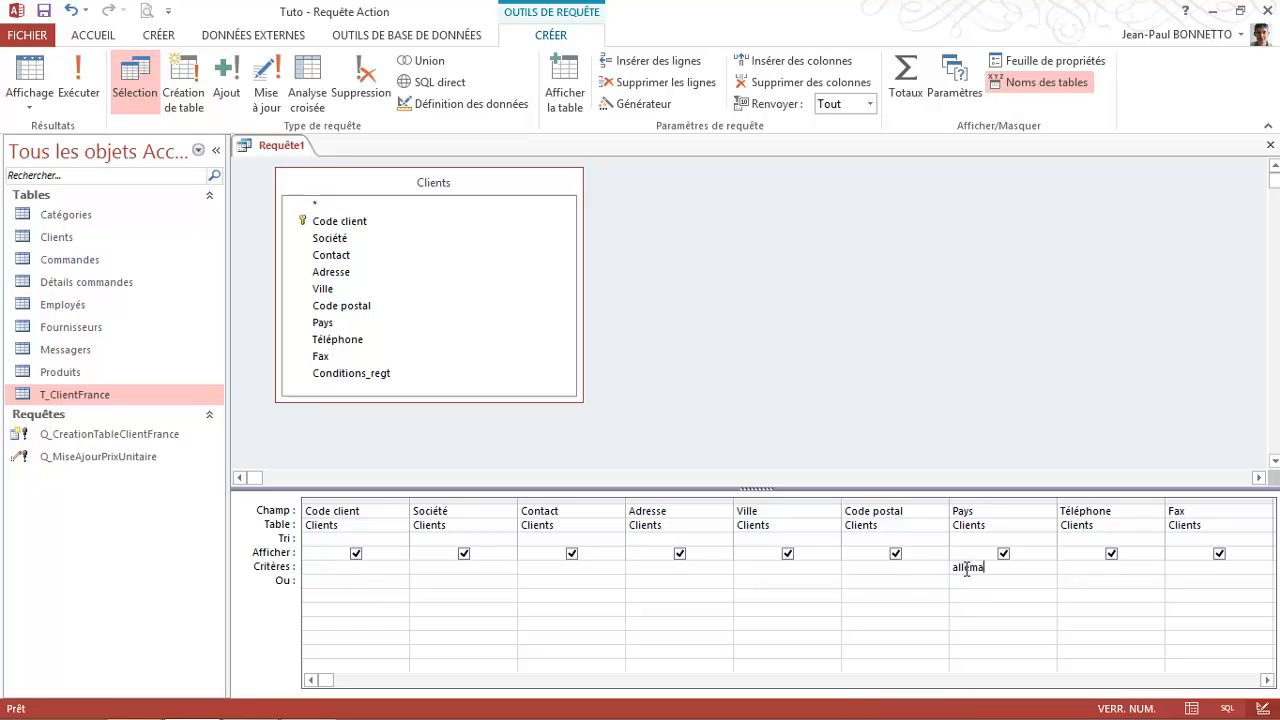
click(965, 568)
click(83, 70)
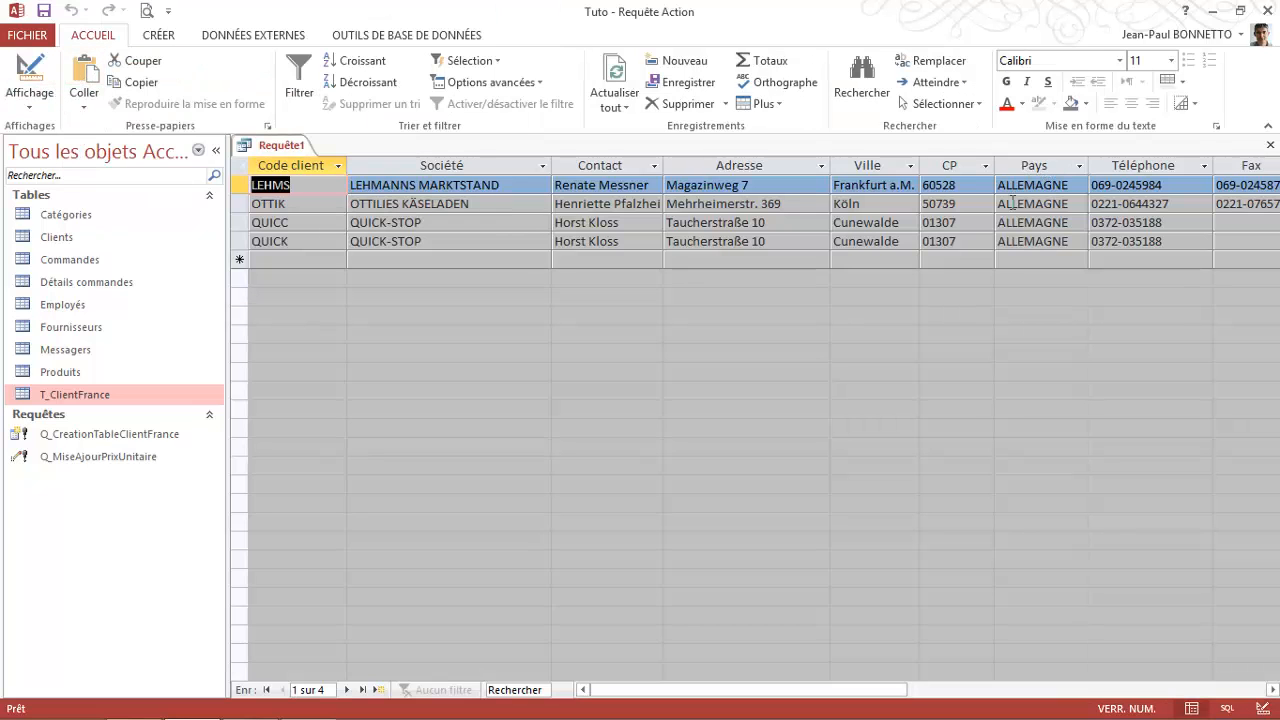
click(29, 70)
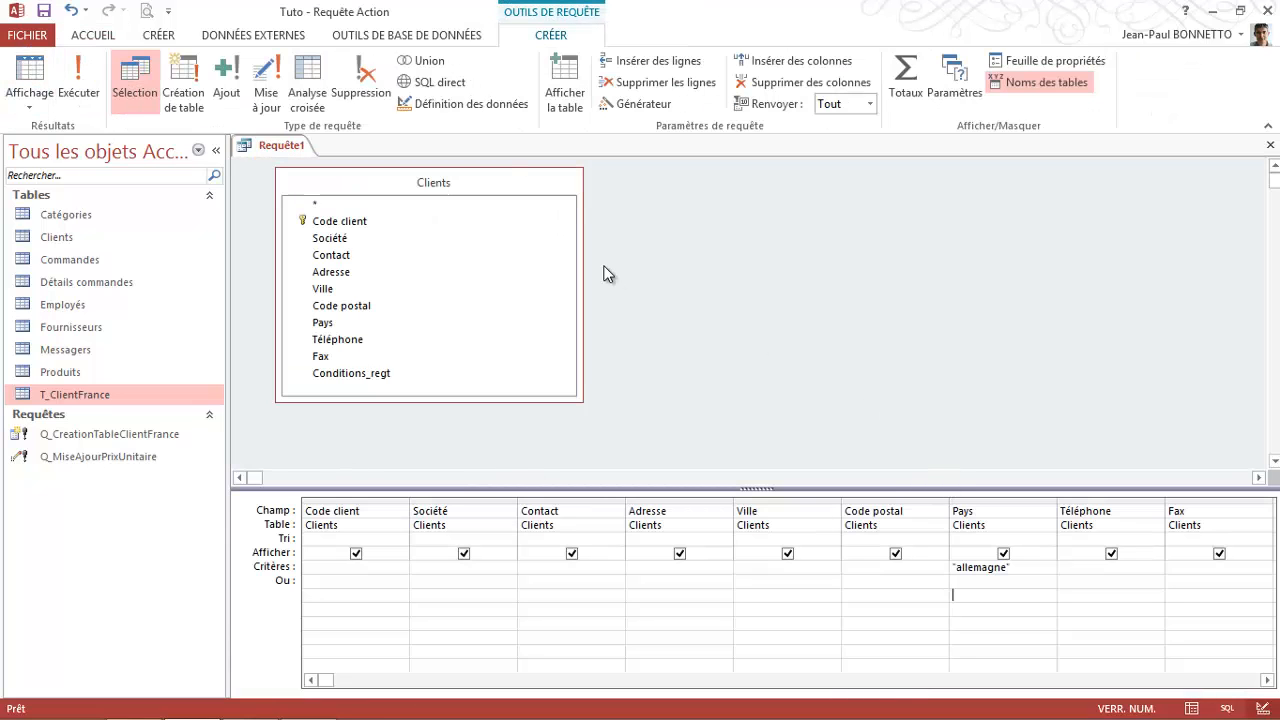
Step: Convert the query to an append query that adds its records to T_ClientFrance in the current database
click(232, 78)
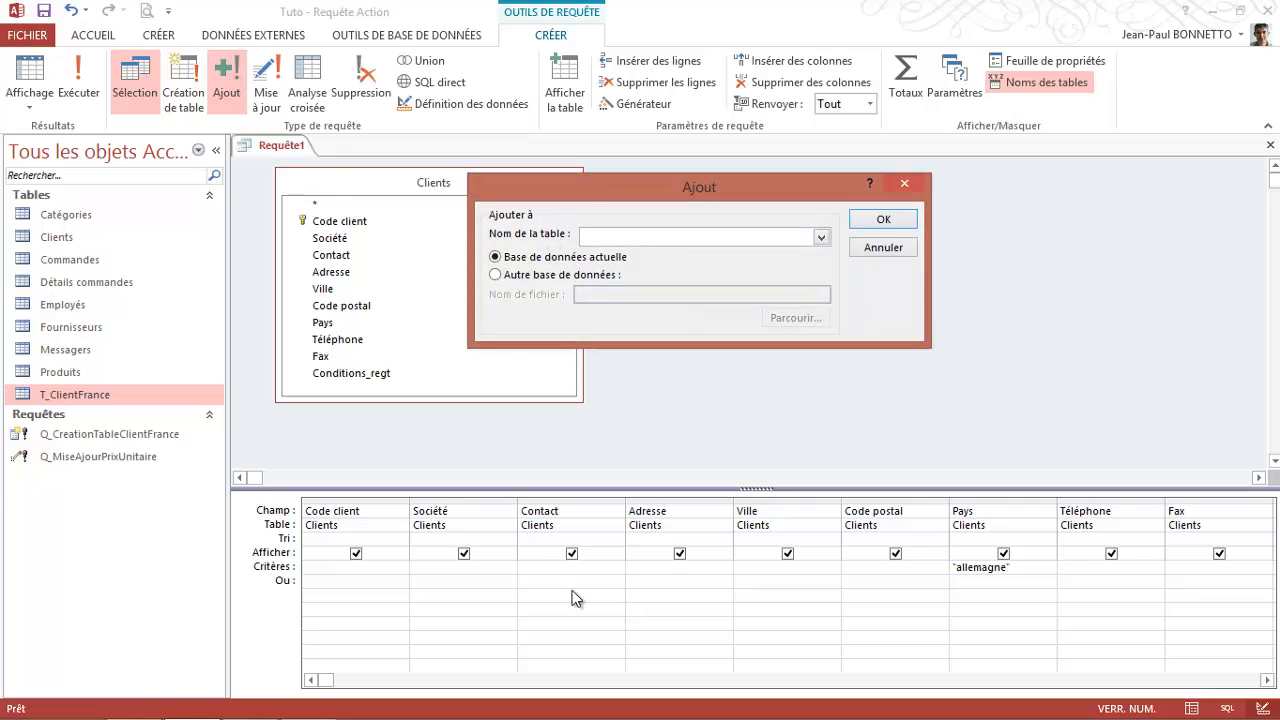
click(821, 238)
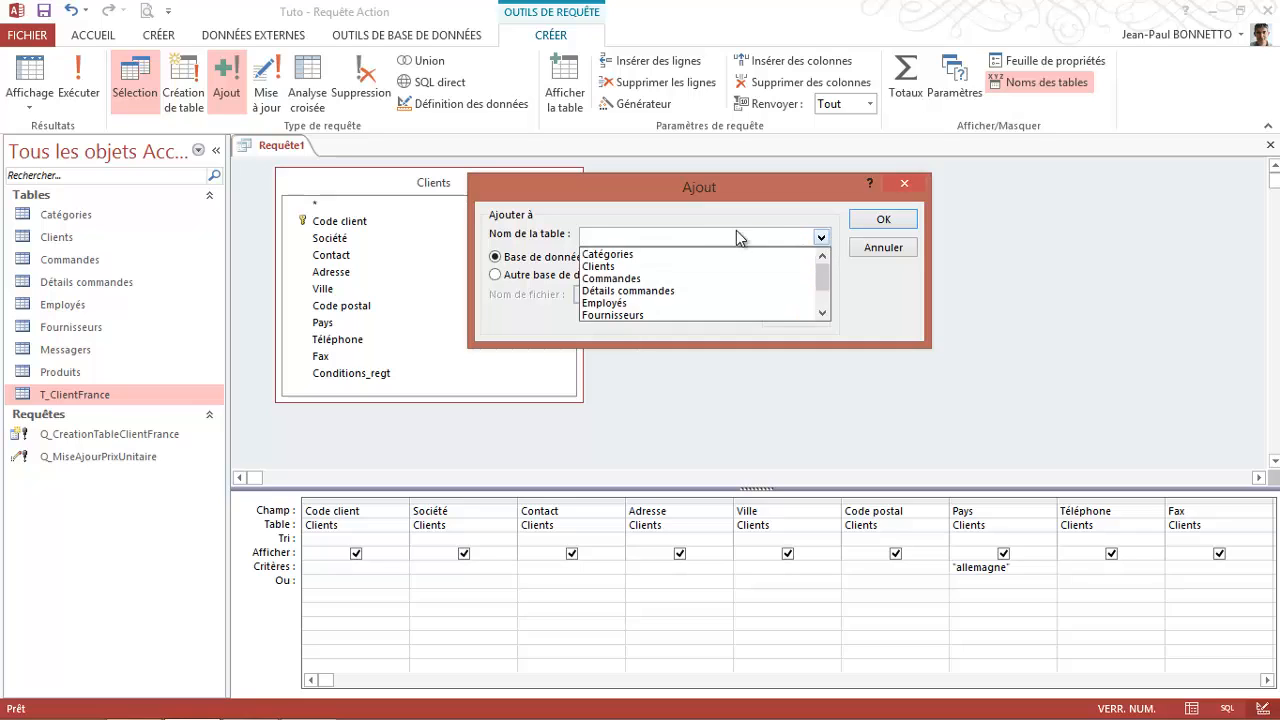
drag(824, 276, 827, 295)
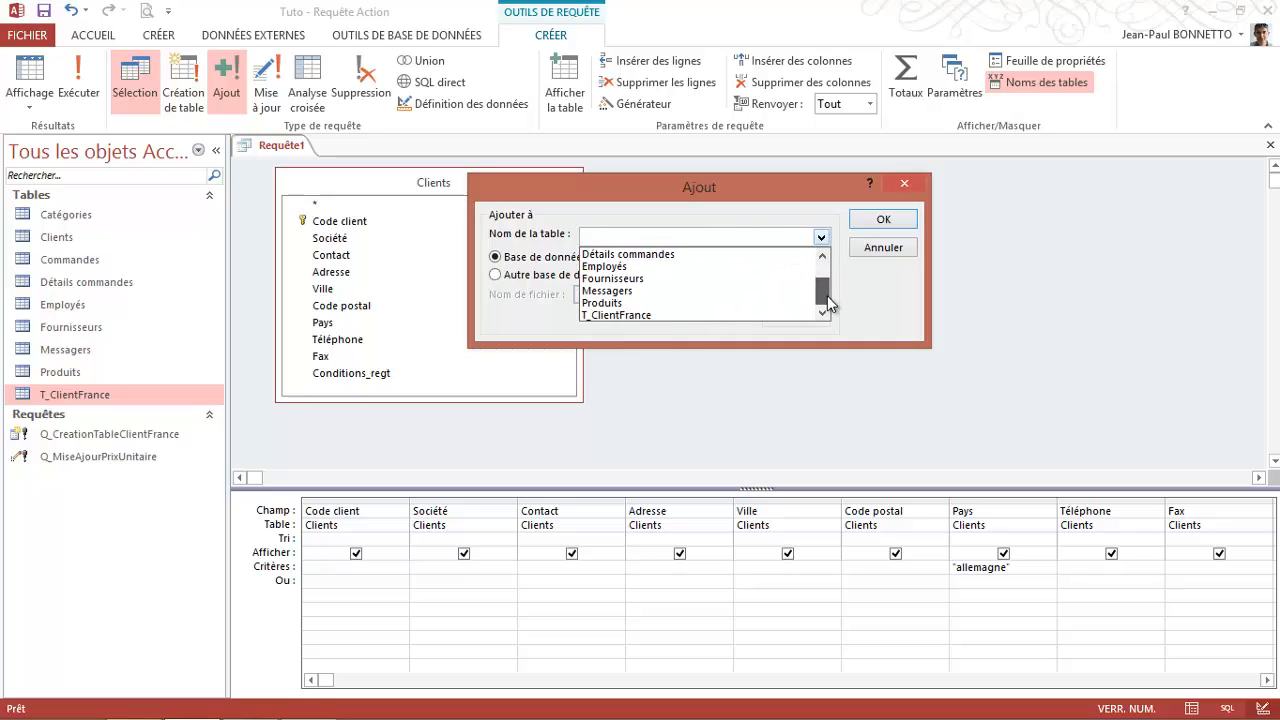
click(620, 318)
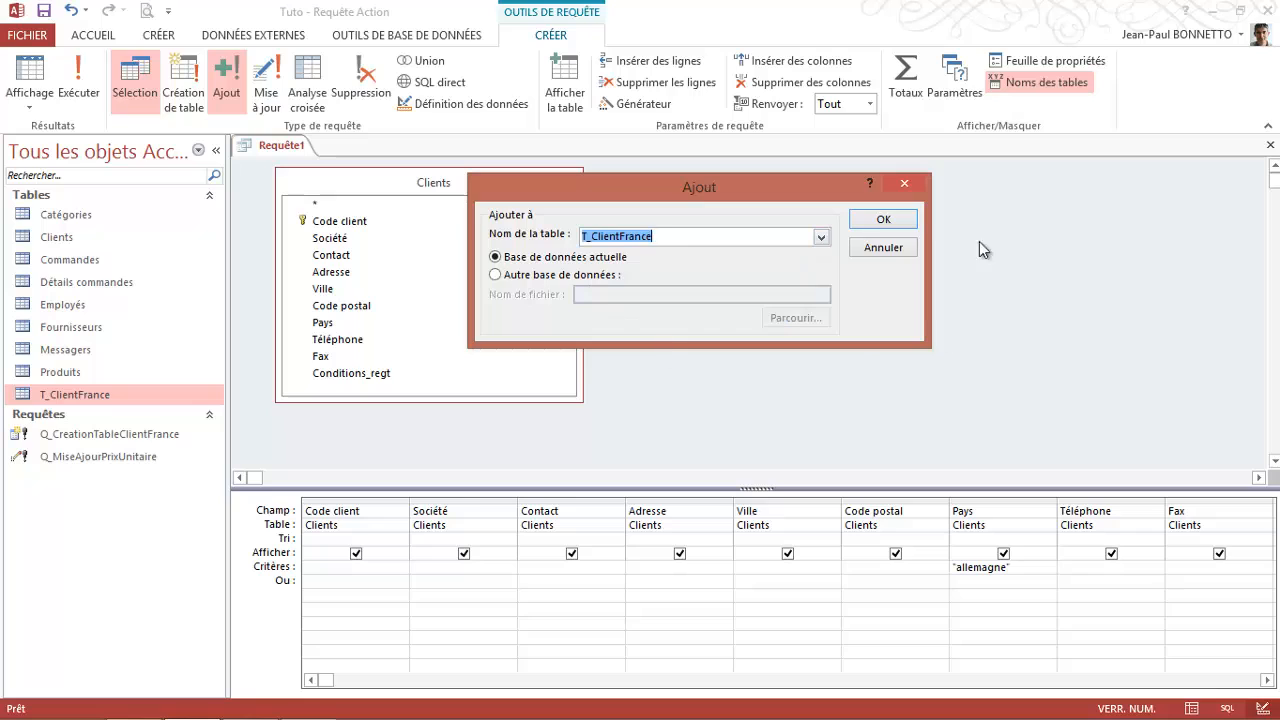
click(883, 219)
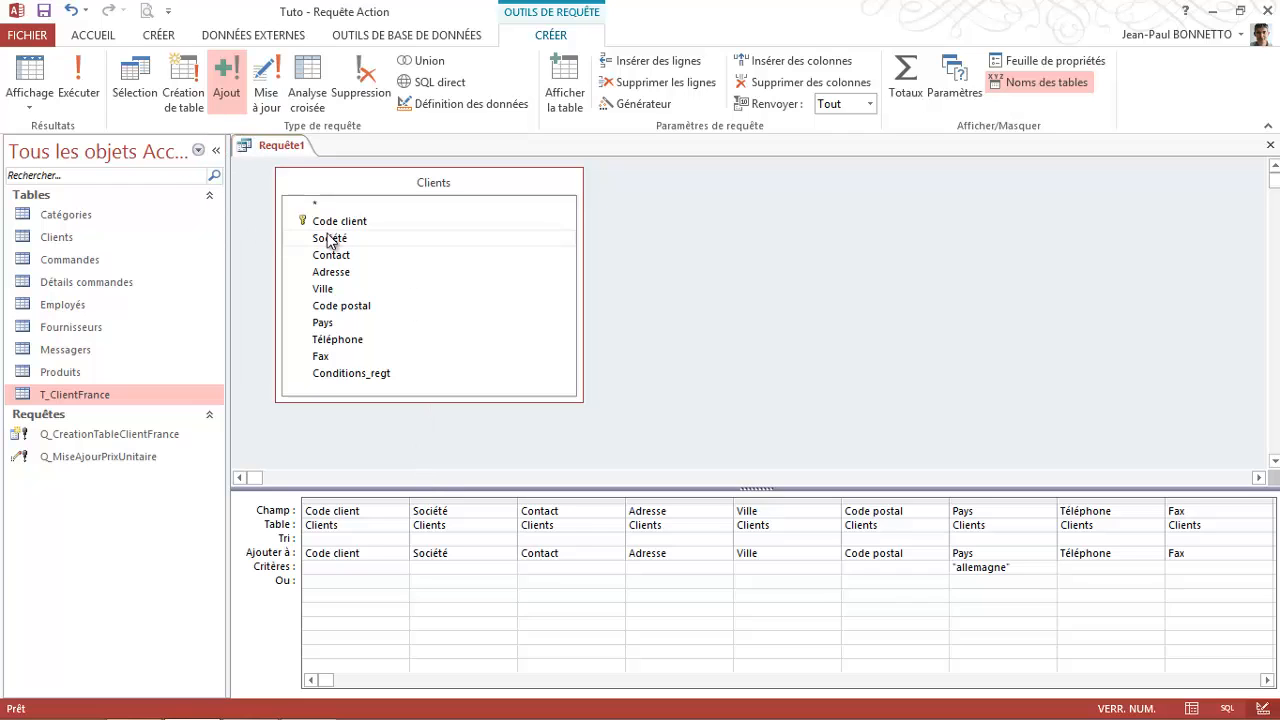
Step: Save the query as Q_AjoutClientAllemagne
click(44, 11)
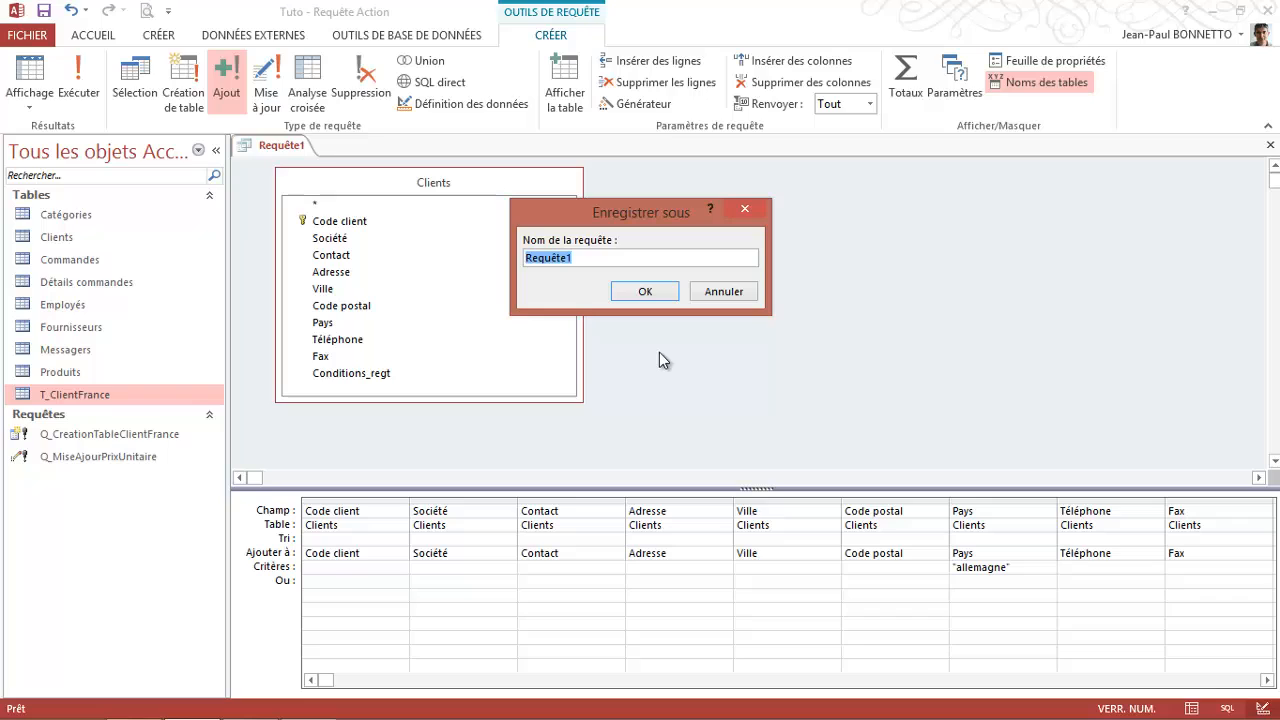
text(Q_AjoutClientAllemang)
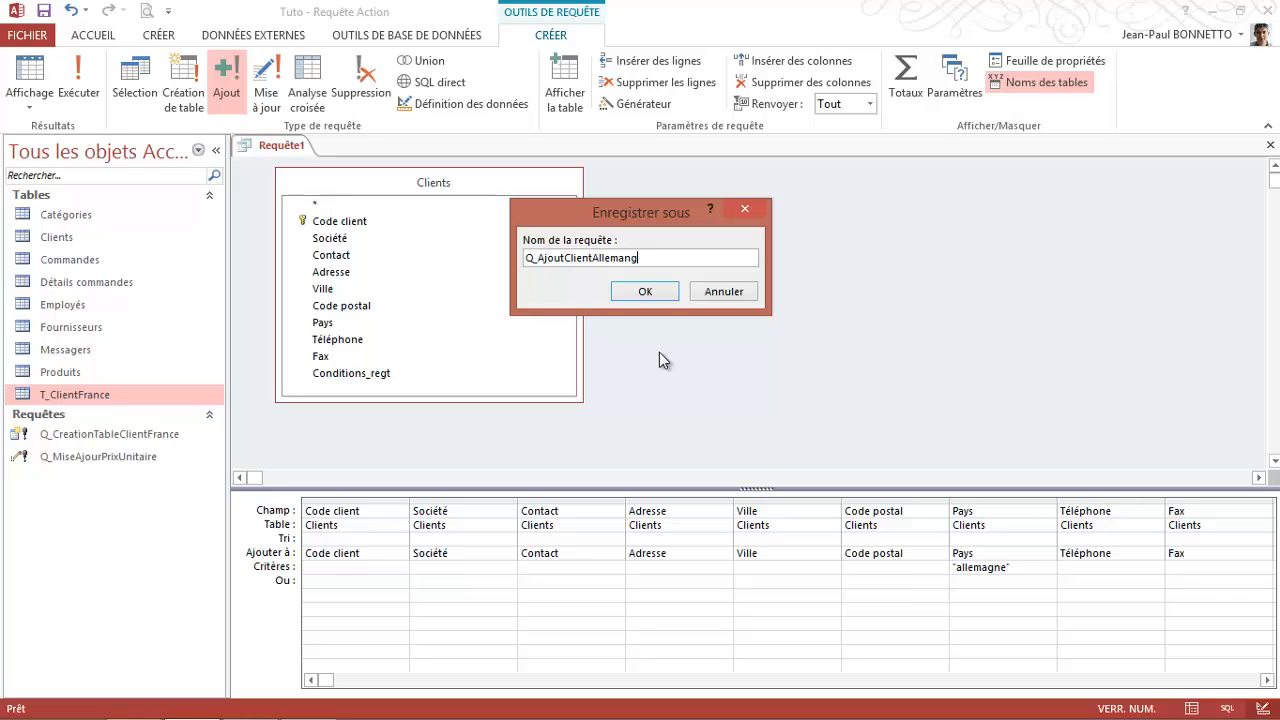
key(BackSpace)
click(645, 291)
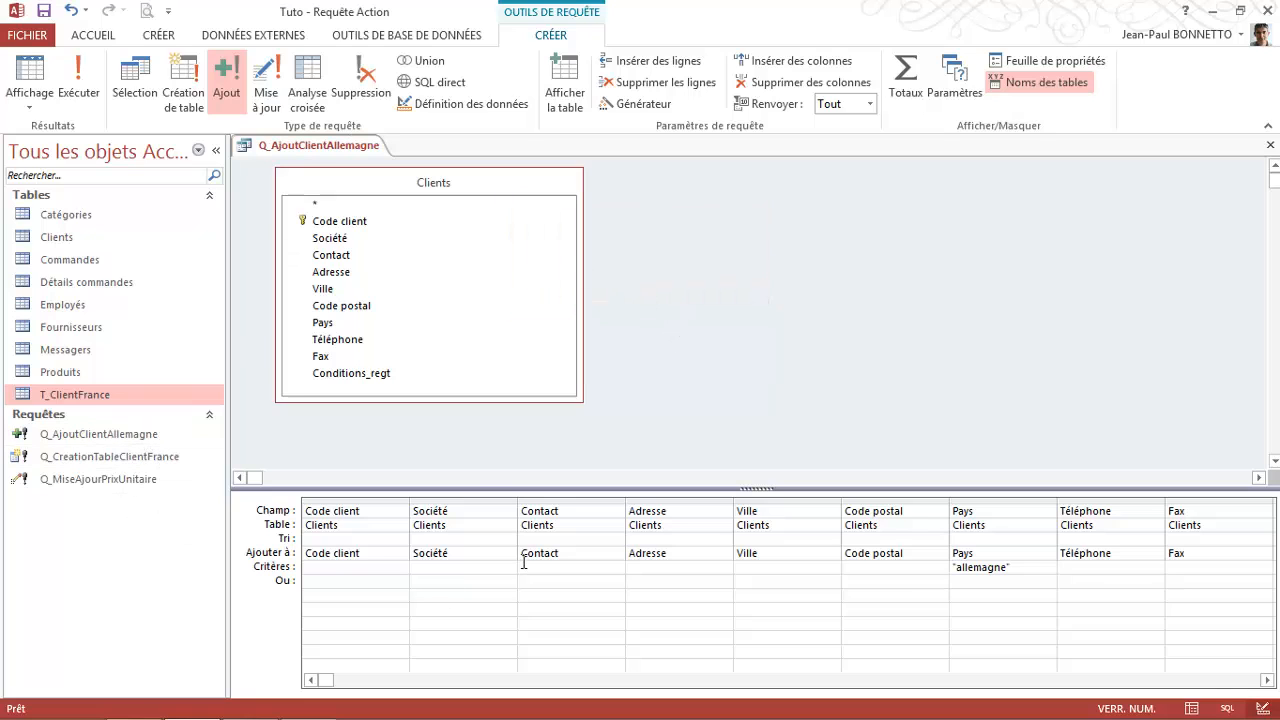
Step: Run the append query, confirm adding the rows and close the query
click(78, 80)
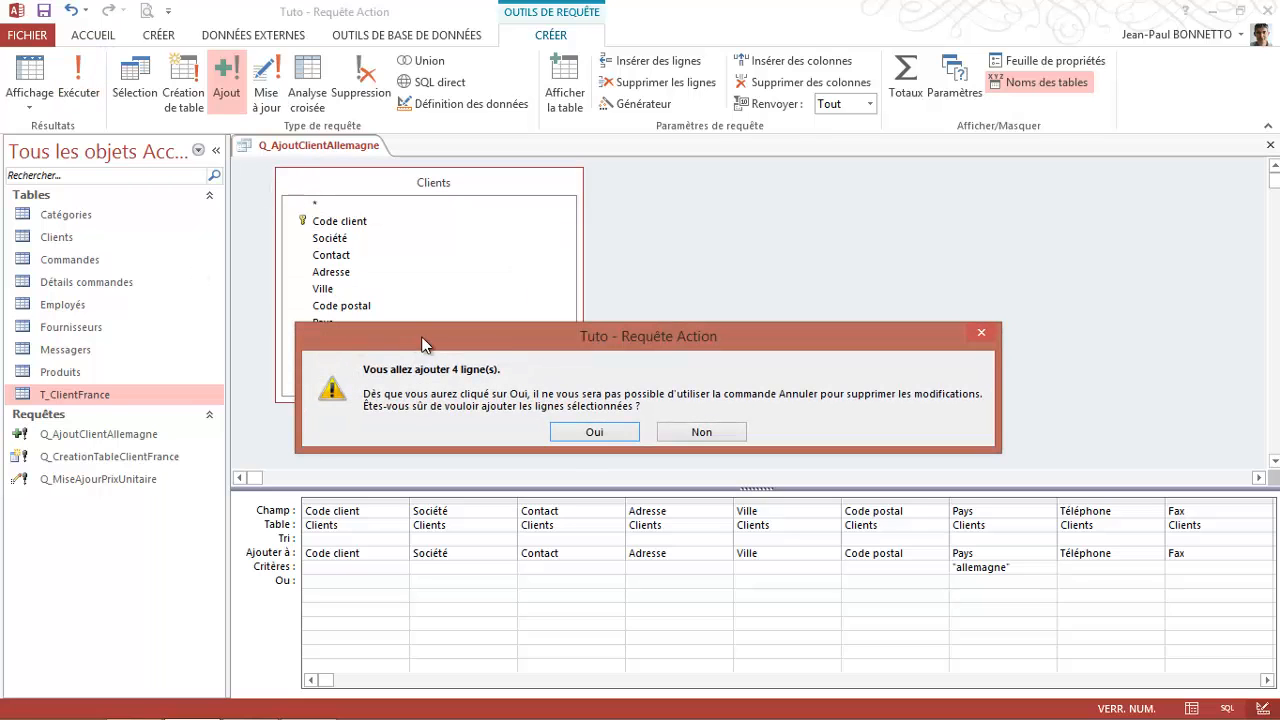
drag(702, 345, 769, 258)
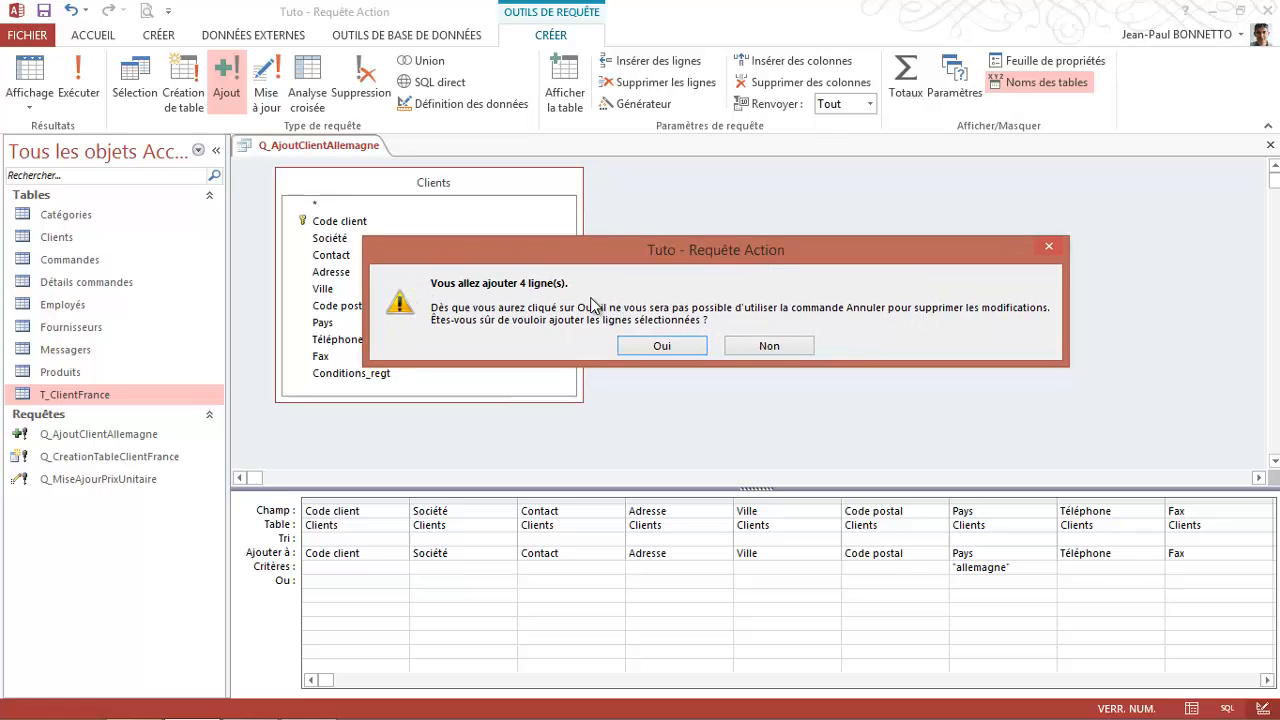
click(660, 346)
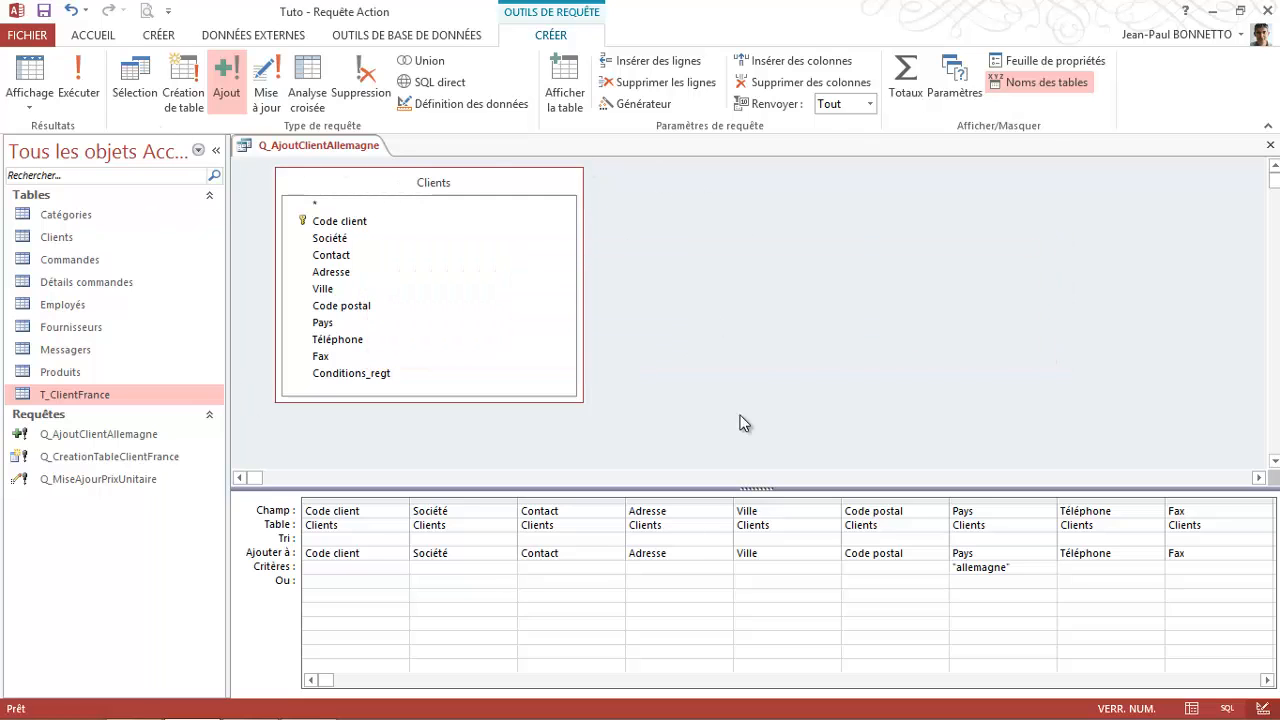
click(1270, 145)
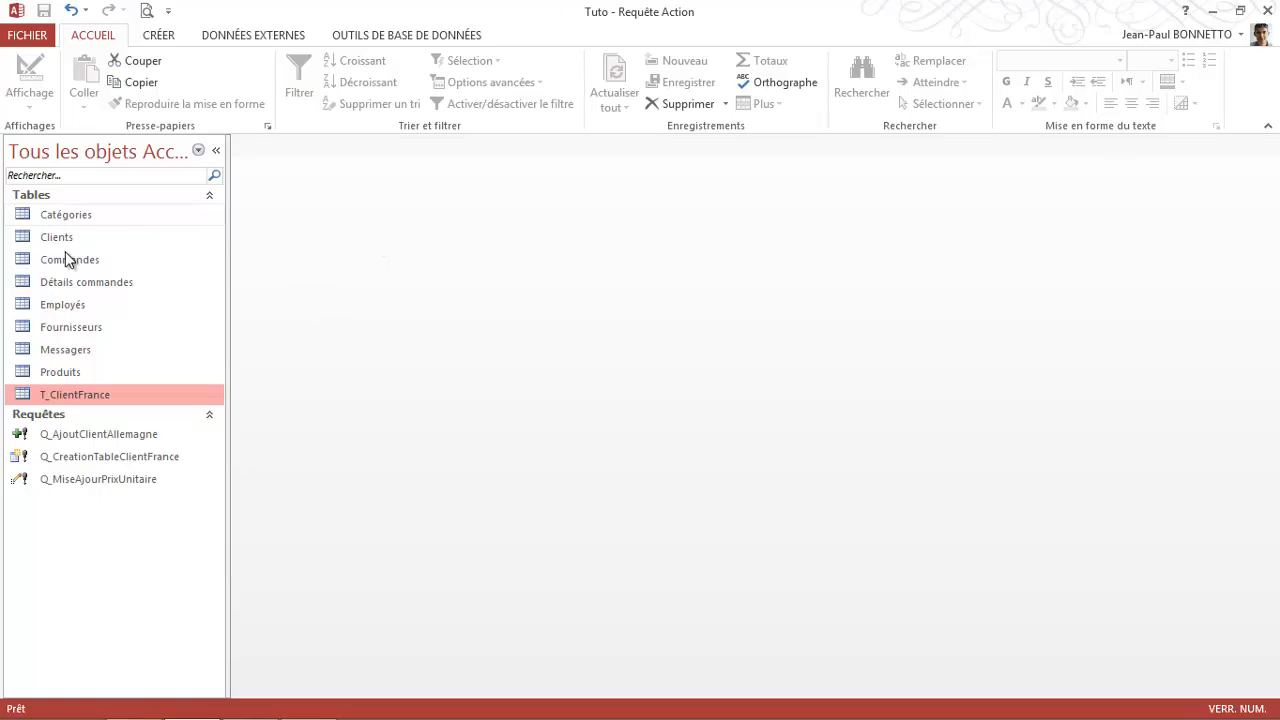
Step: Open the T_ClientFrance table, widen the Adresse column and close the table, saving the layout
double_click(74, 393)
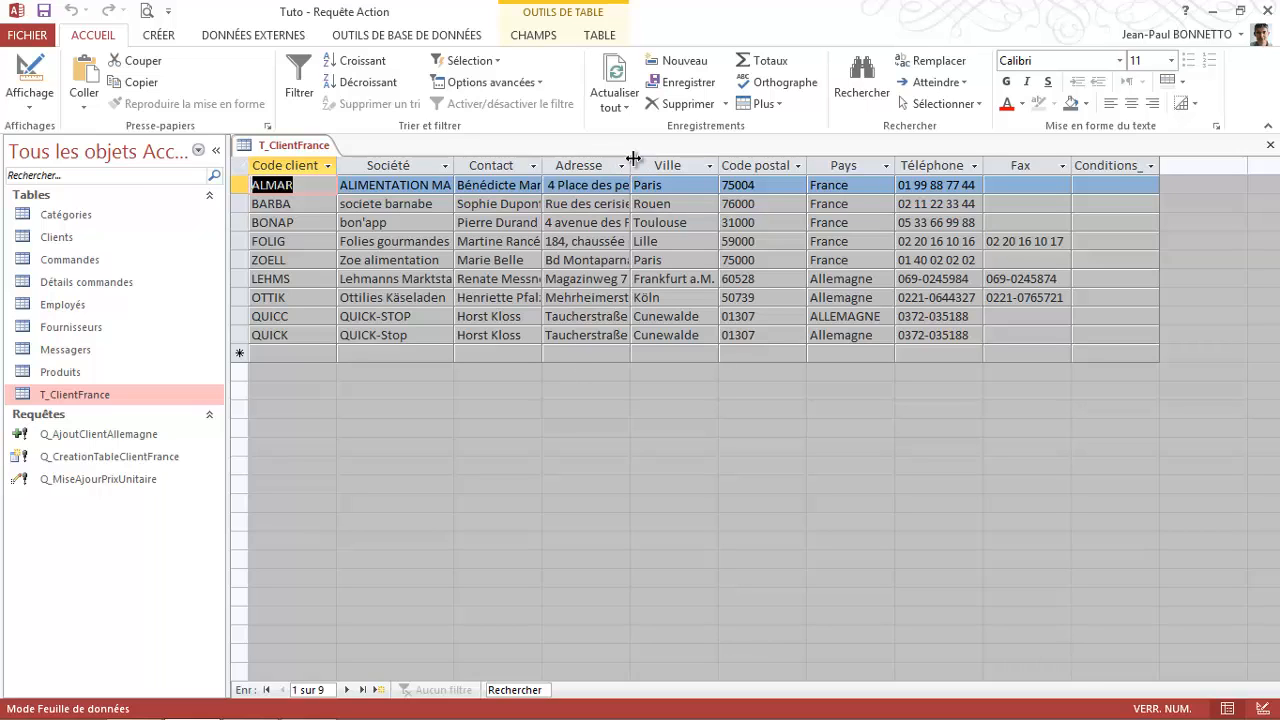
drag(631, 165, 665, 165)
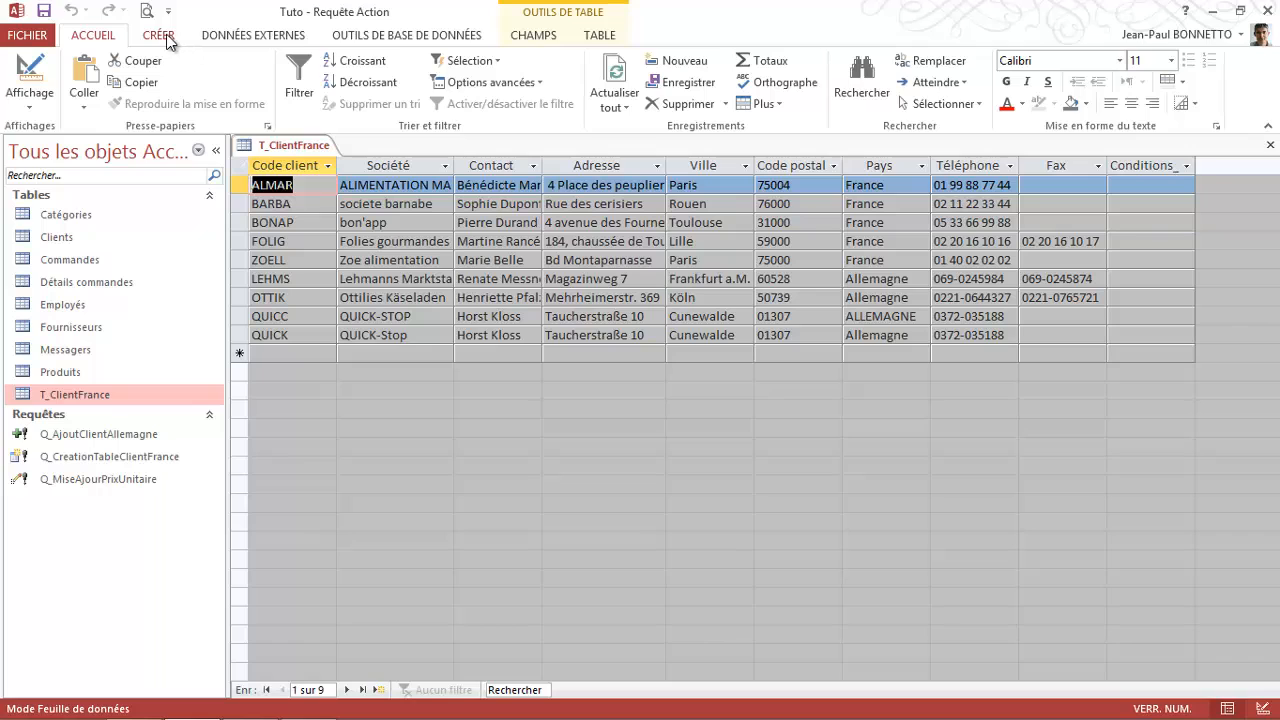
click(1270, 145)
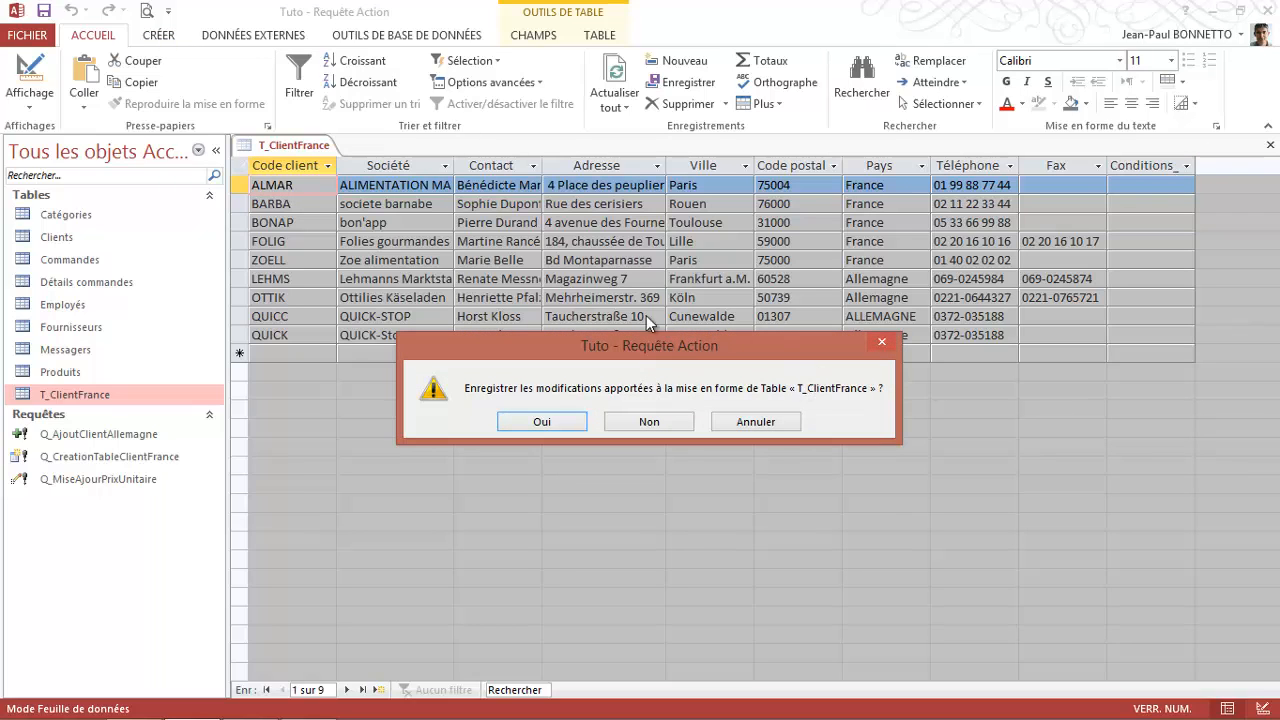
click(530, 422)
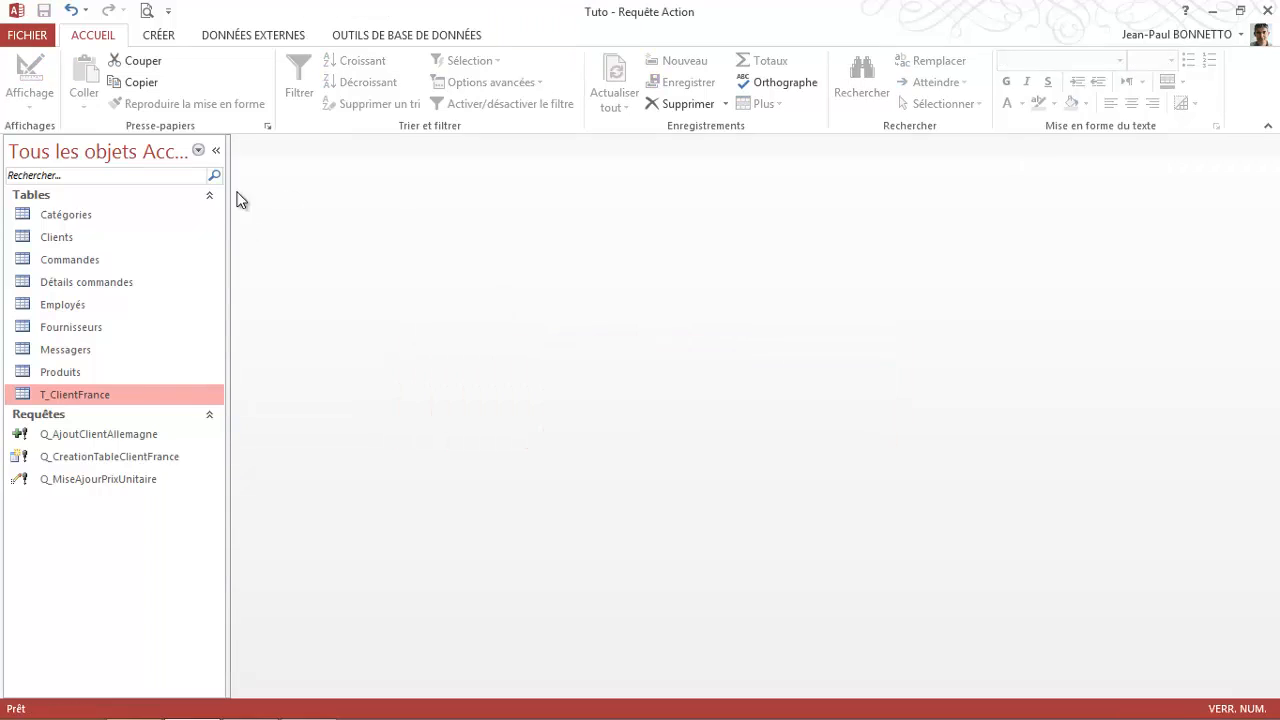
Step: Create a new query in design view based on the T_ClientFrance table, keeping only one copy of the table
click(158, 36)
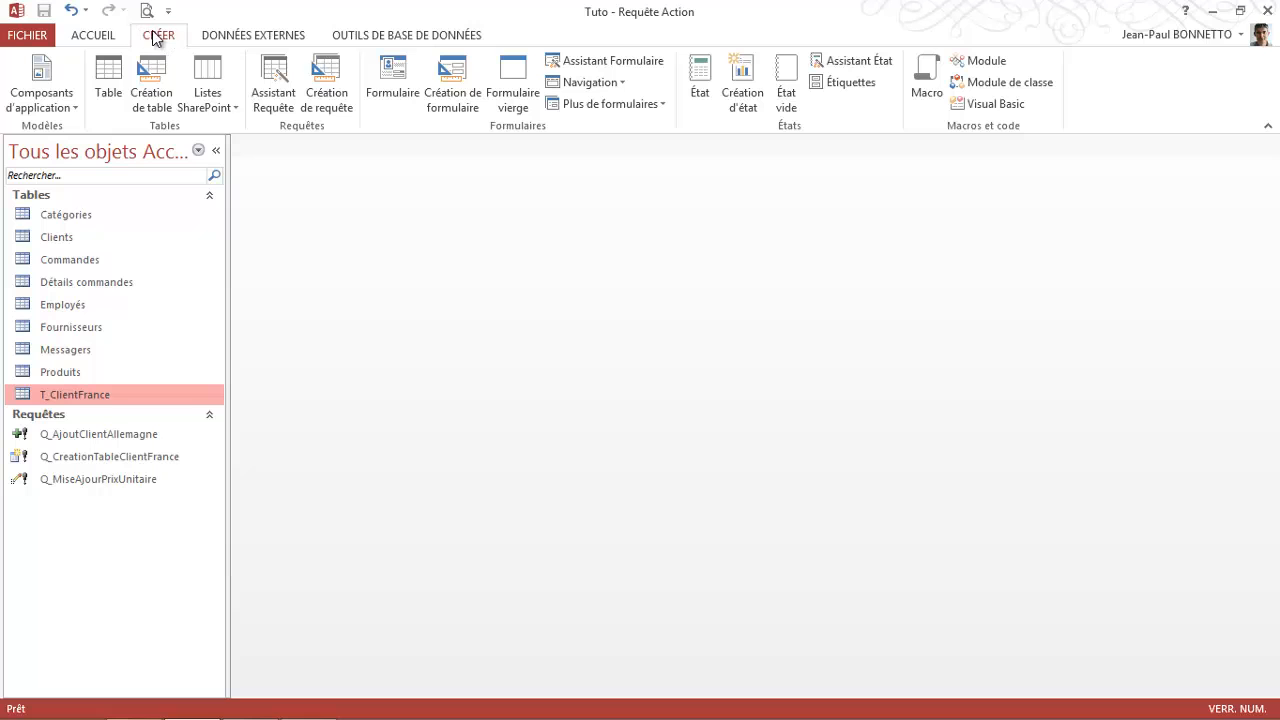
click(326, 72)
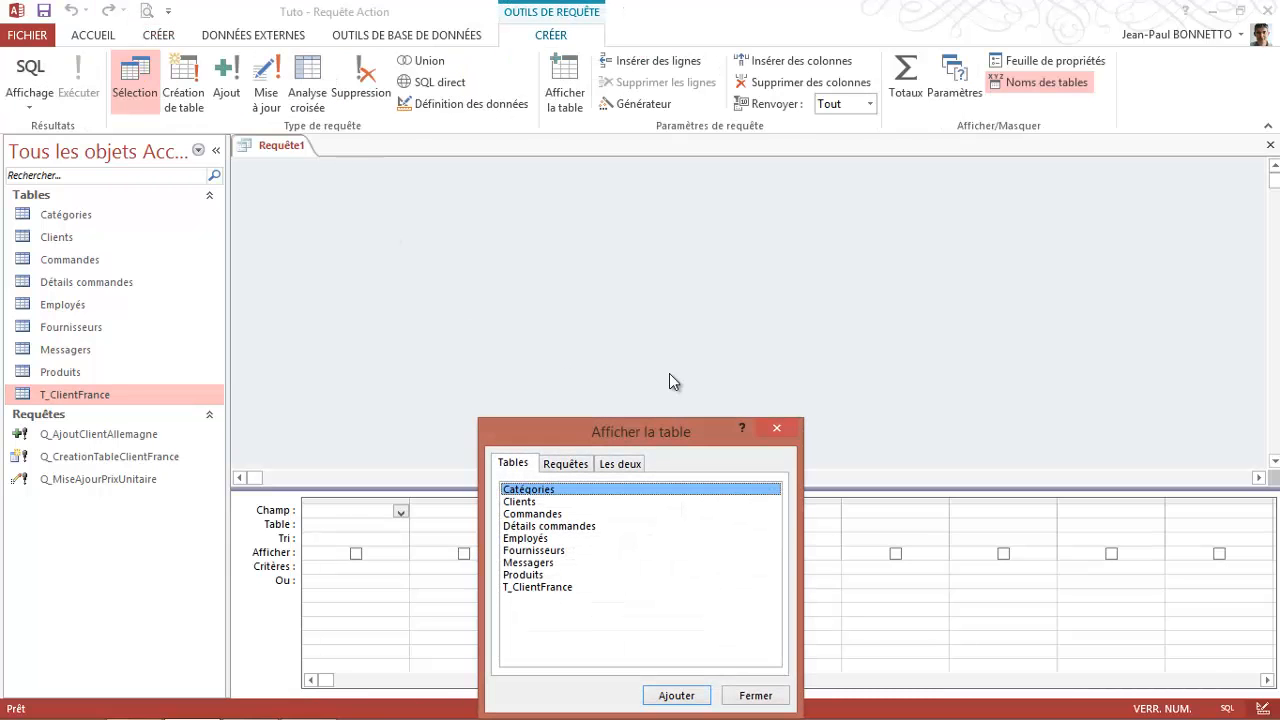
drag(705, 429, 558, 158)
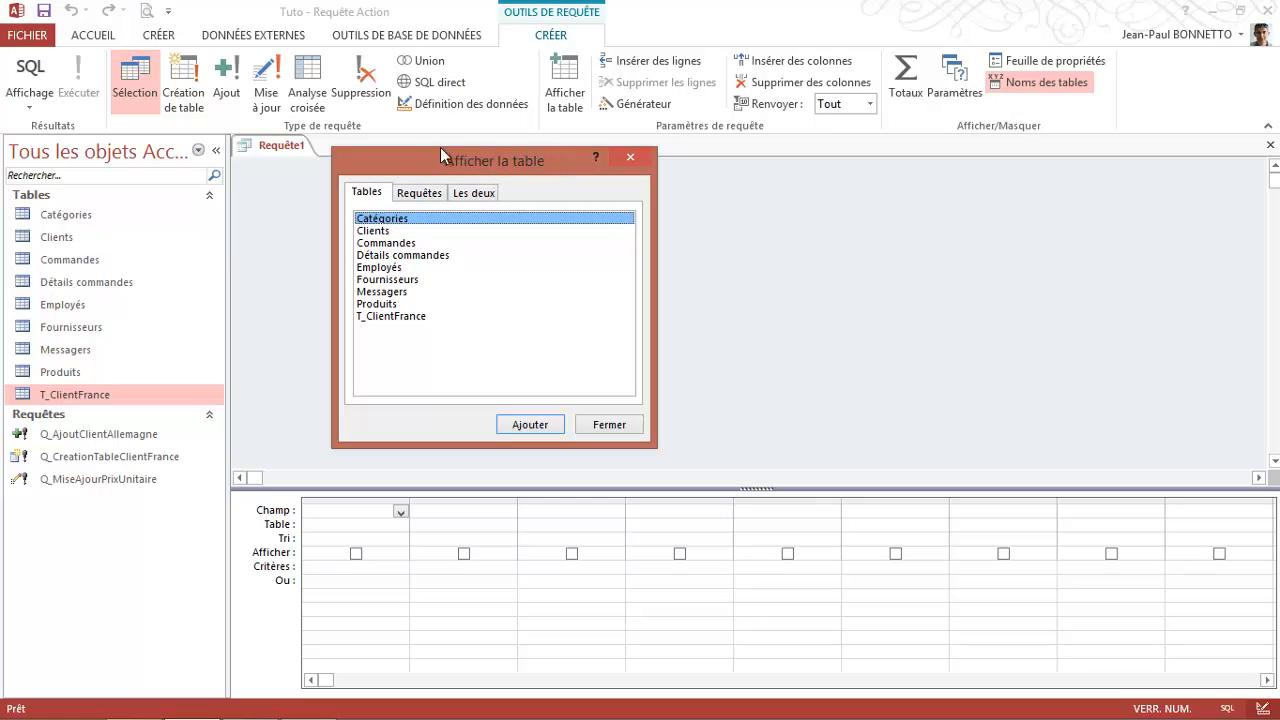
double_click(392, 317)
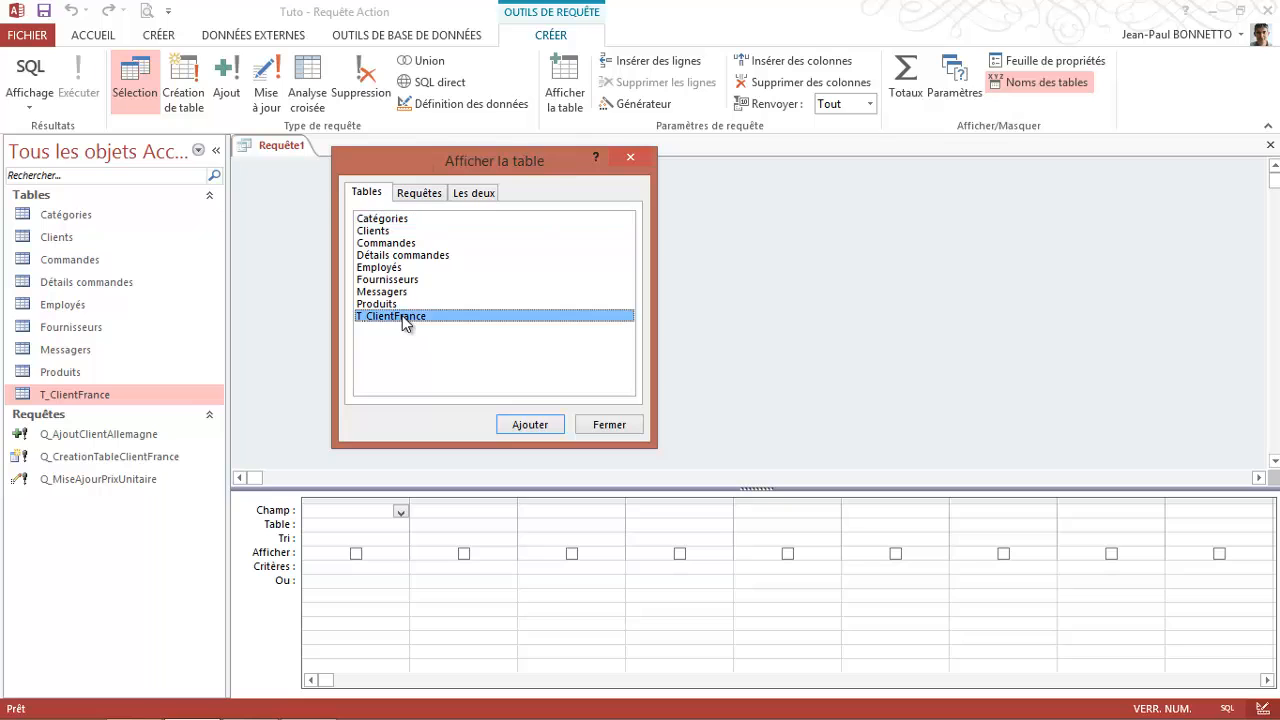
click(530, 426)
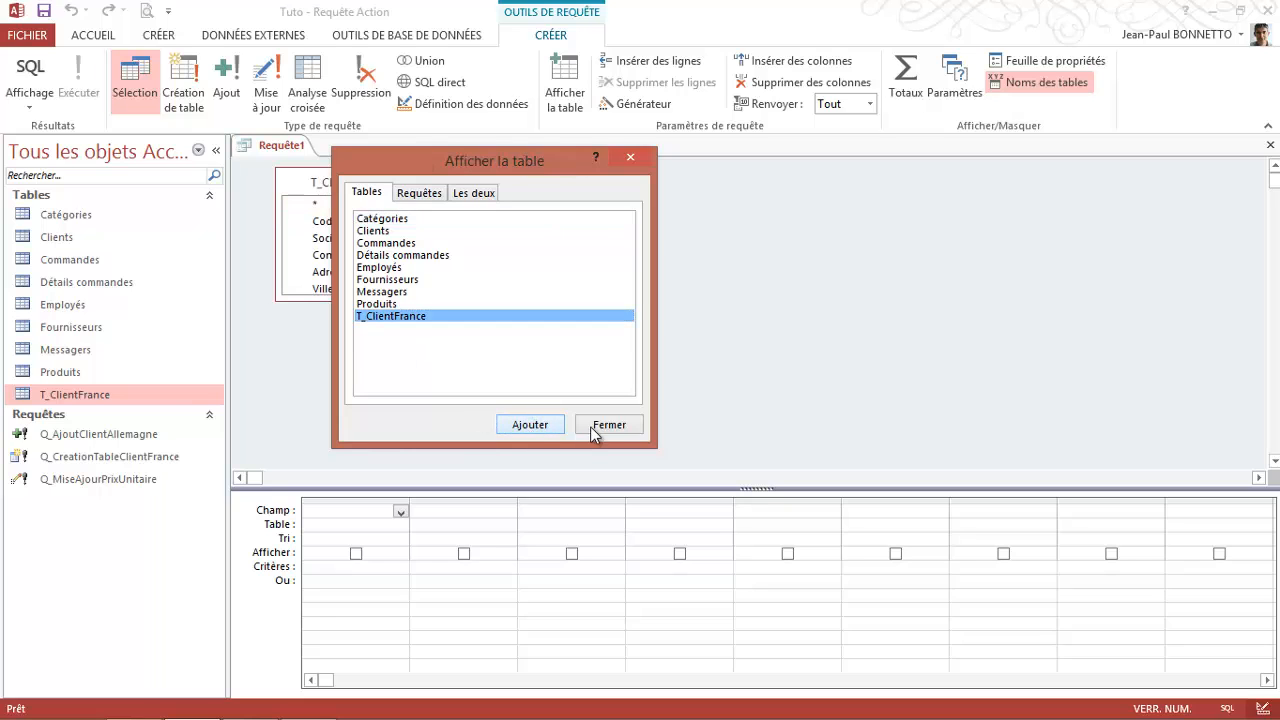
click(632, 158)
click(557, 180)
key(Delete)
Step: Enlarge the T_ClientFrance field list, add all of its individual fields to the query grid and give the grid more height
drag(410, 300, 633, 398)
double_click(480, 186)
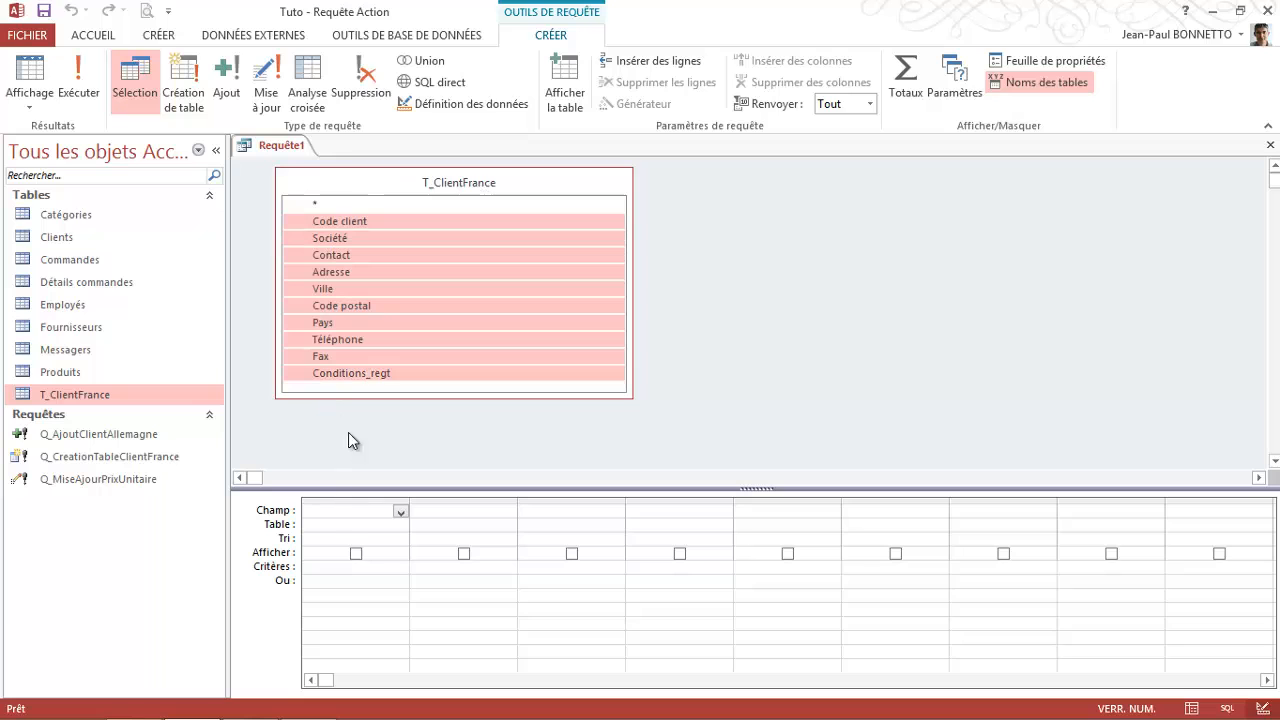
drag(340, 243, 349, 518)
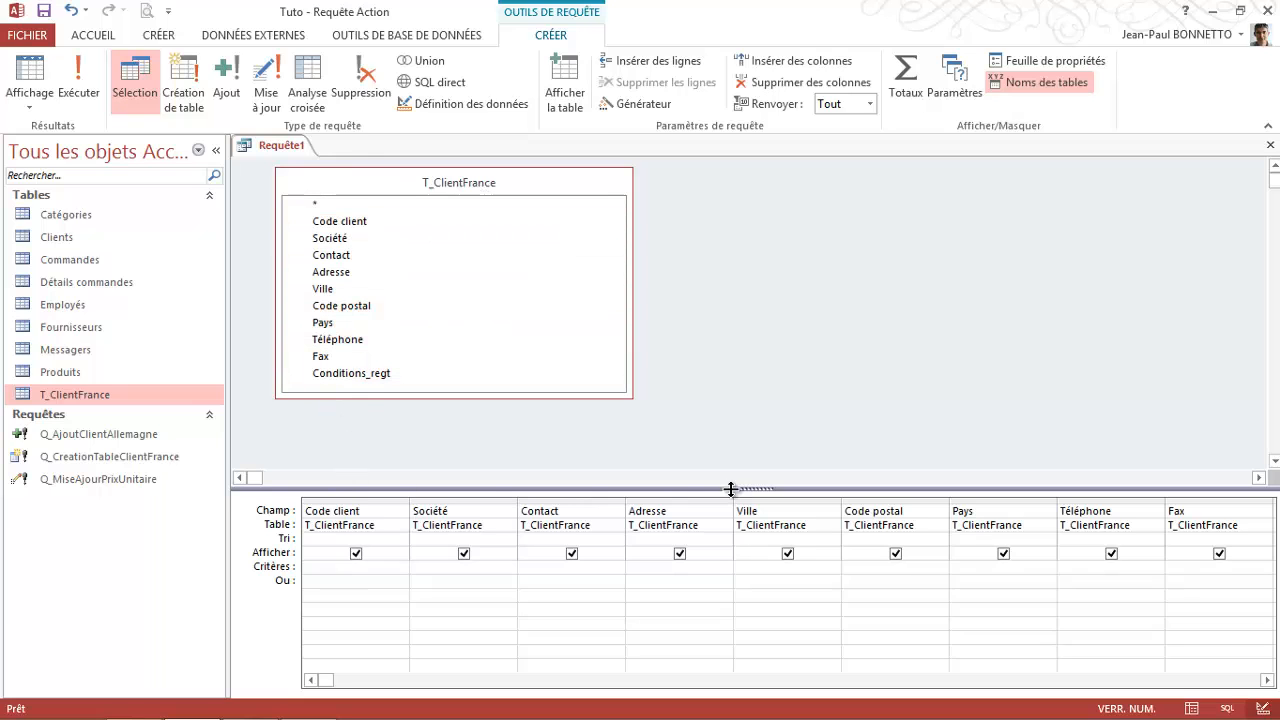
drag(766, 491, 751, 448)
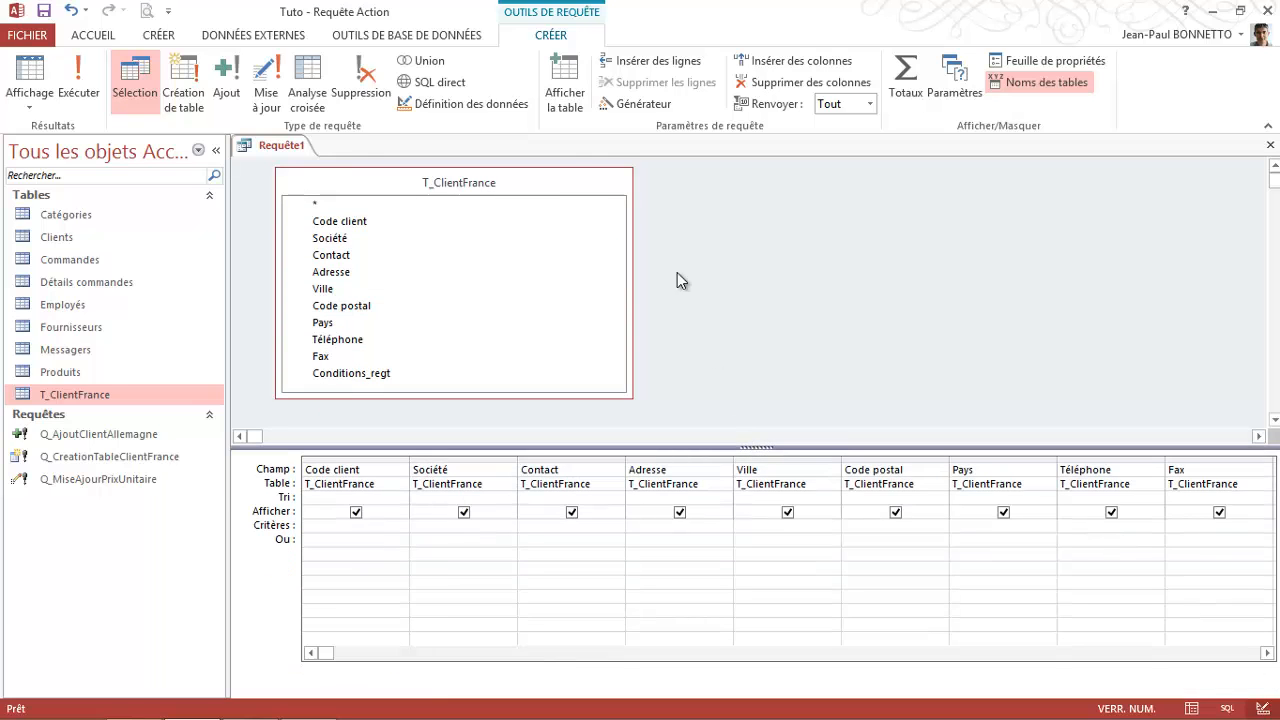
click(560, 181)
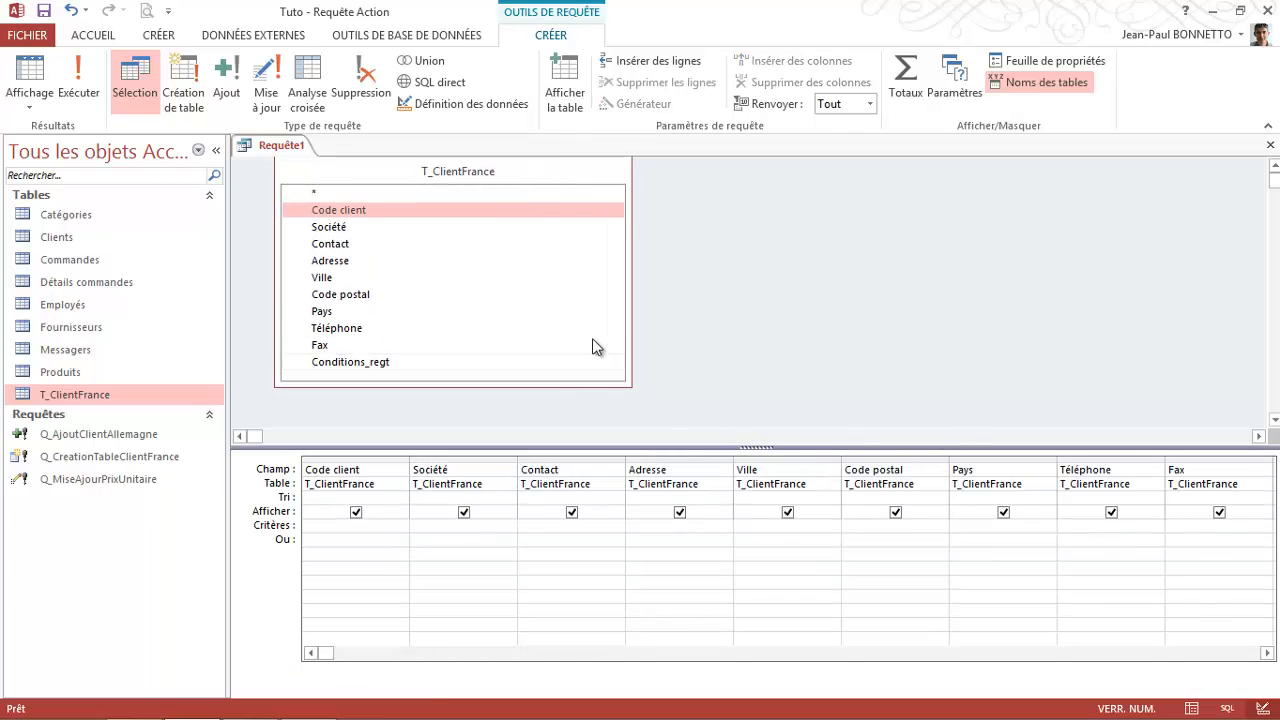
Step: Set the Pays criterion to allemagne, preview the matching records in datasheet view and return to design view
click(555, 182)
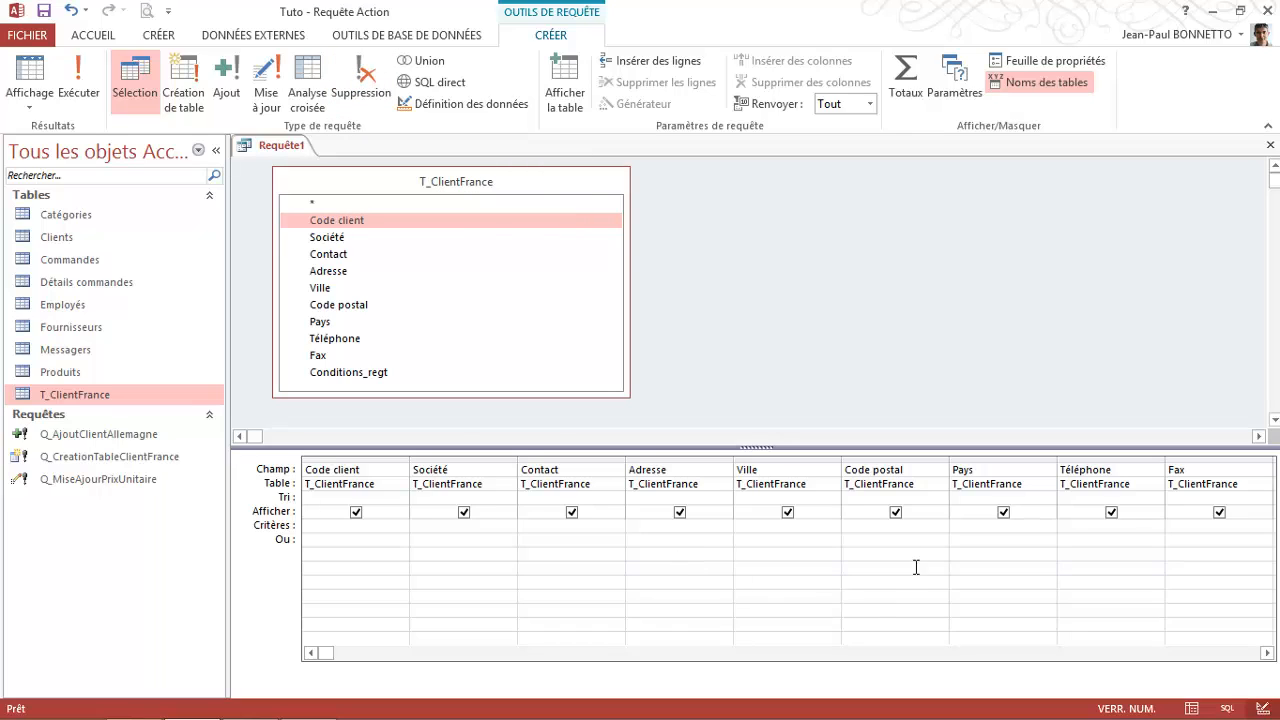
click(961, 528)
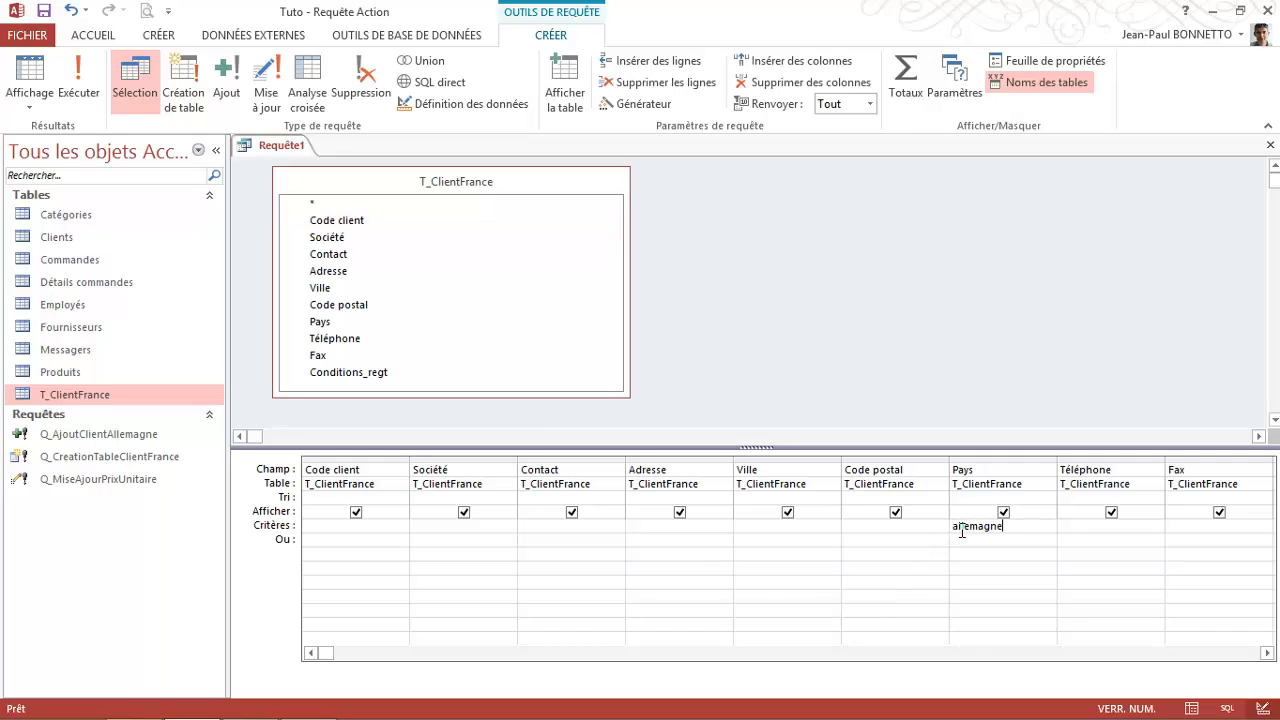
click(956, 565)
click(96, 82)
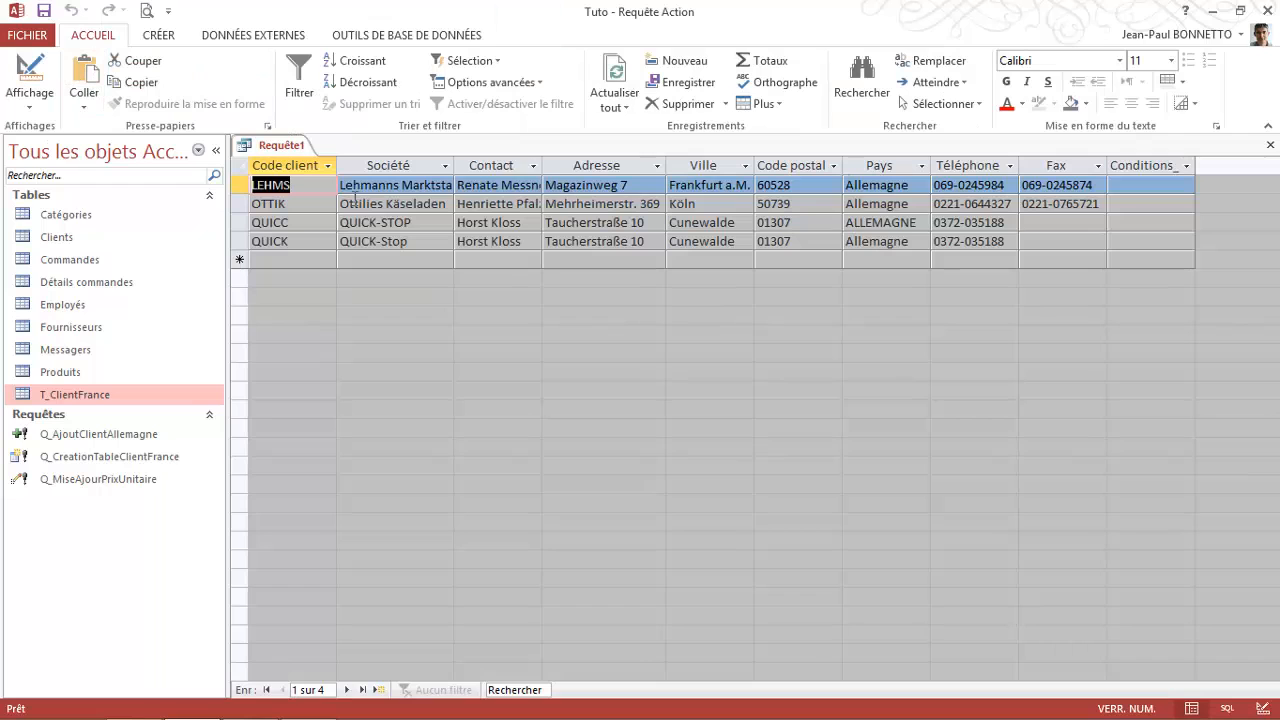
click(44, 82)
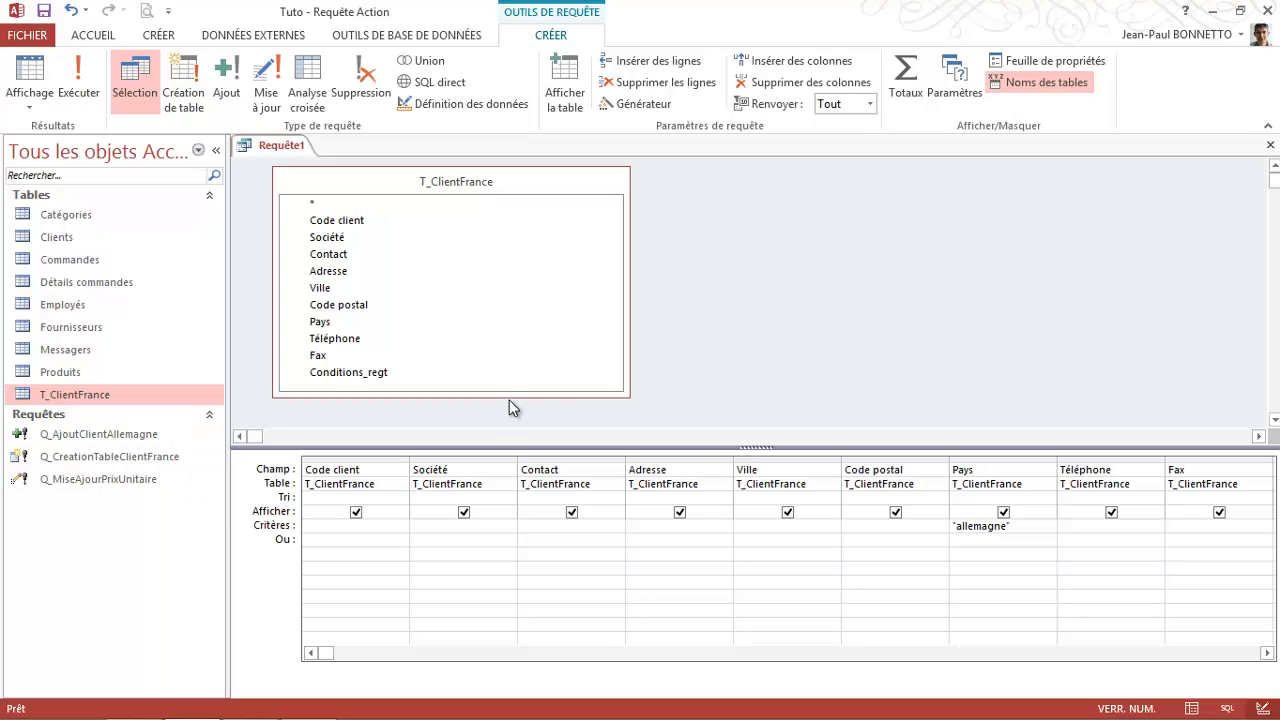
Step: Convert the query into a delete query and save it as Q_SuppressionClientAllemagne
click(365, 78)
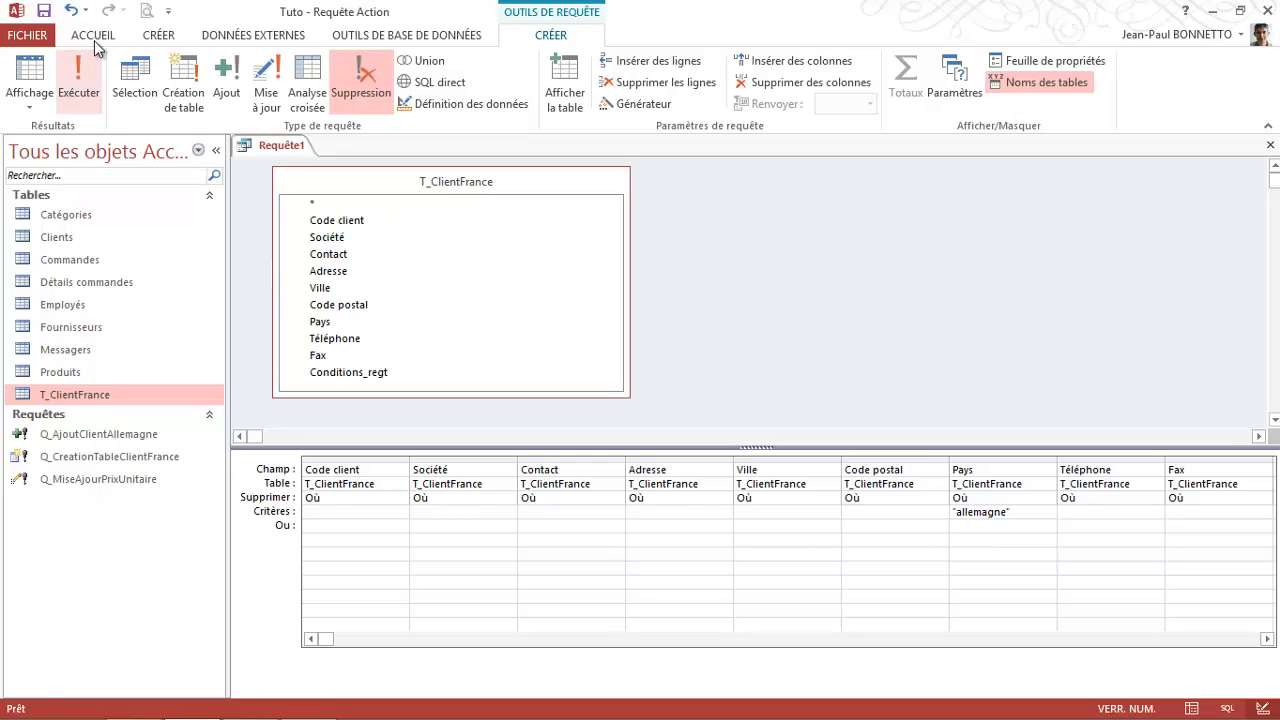
click(44, 11)
text(Q_SuppressionClientAllemagne)
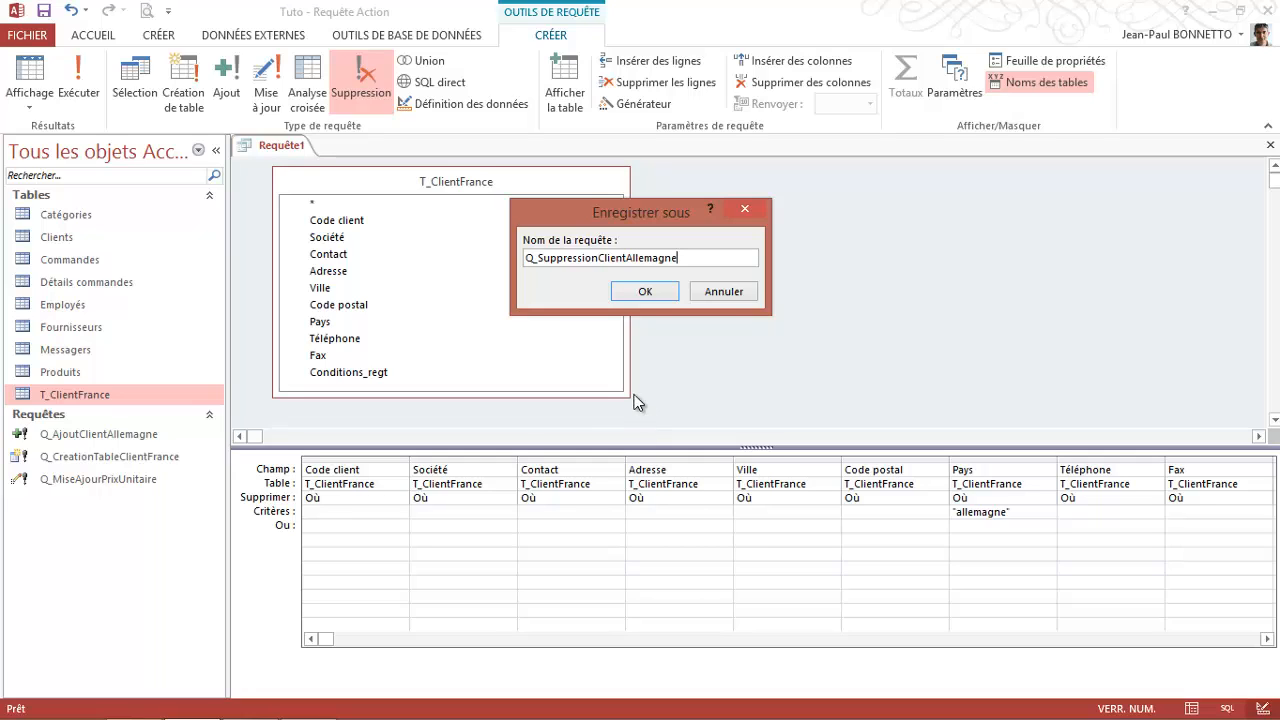
click(645, 291)
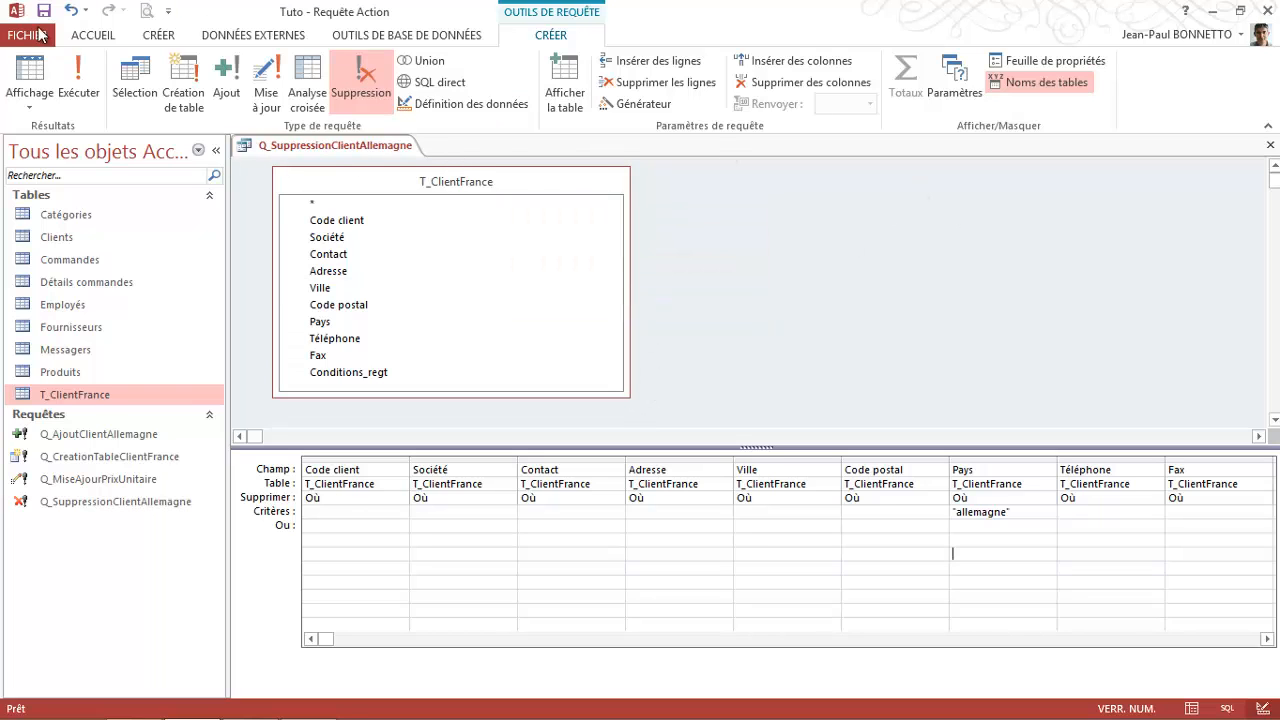
Step: Run the delete query, confirm deleting the rows and close the query
click(86, 84)
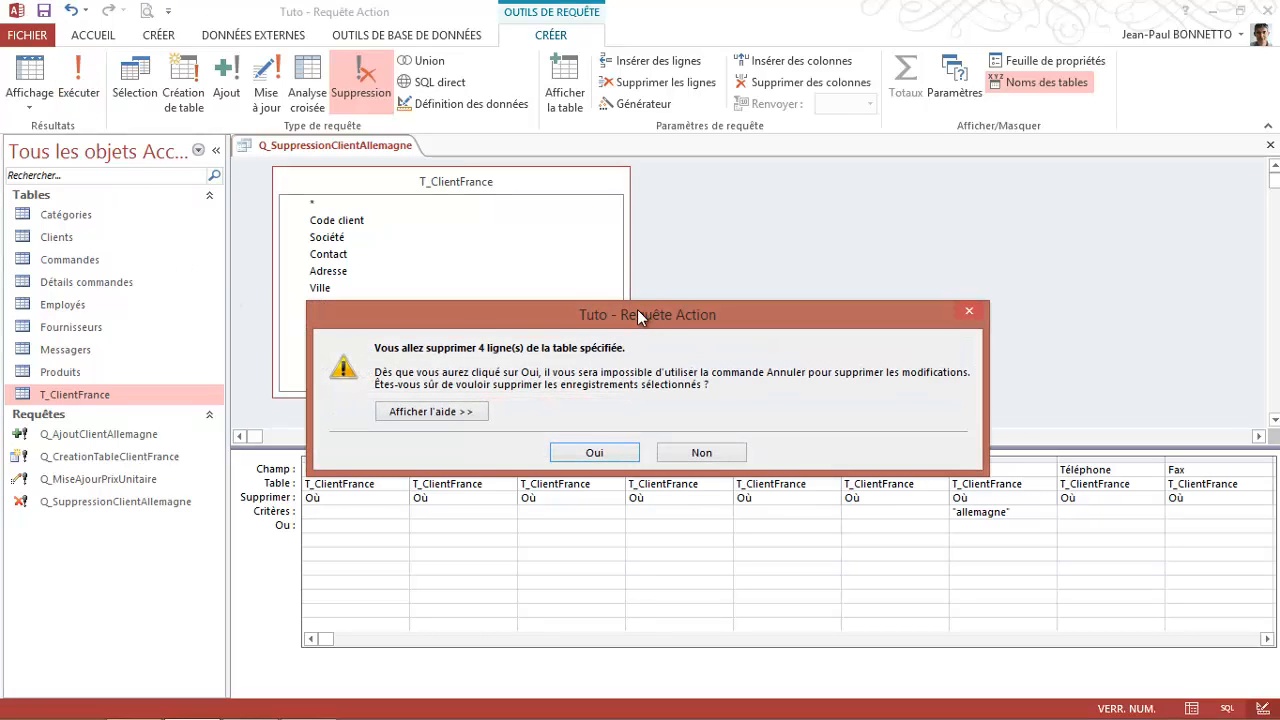
drag(675, 318, 707, 228)
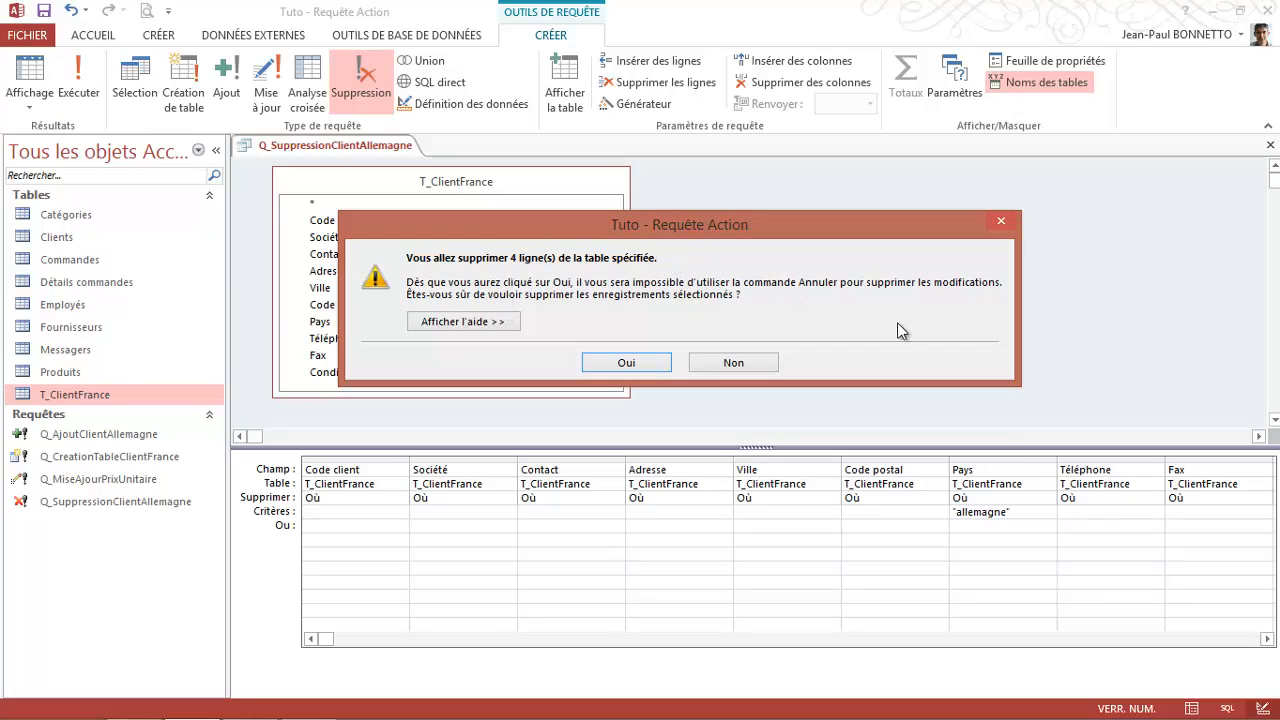
click(615, 362)
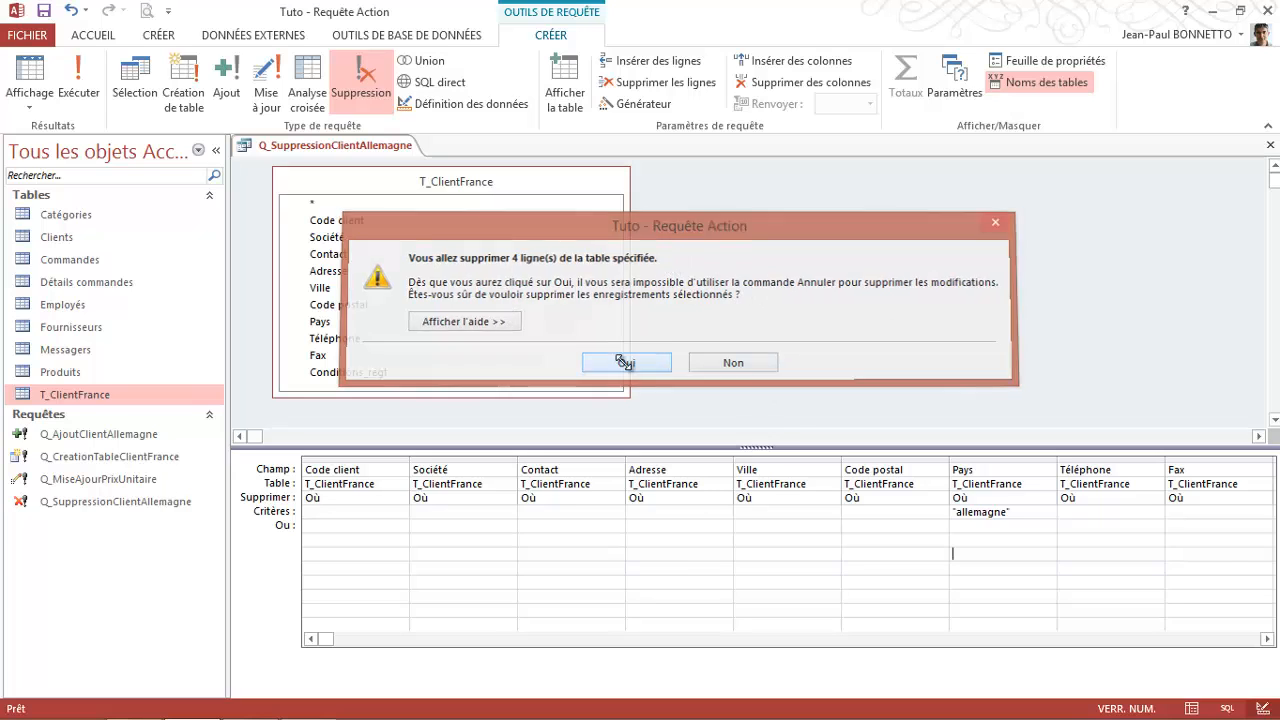
click(1270, 145)
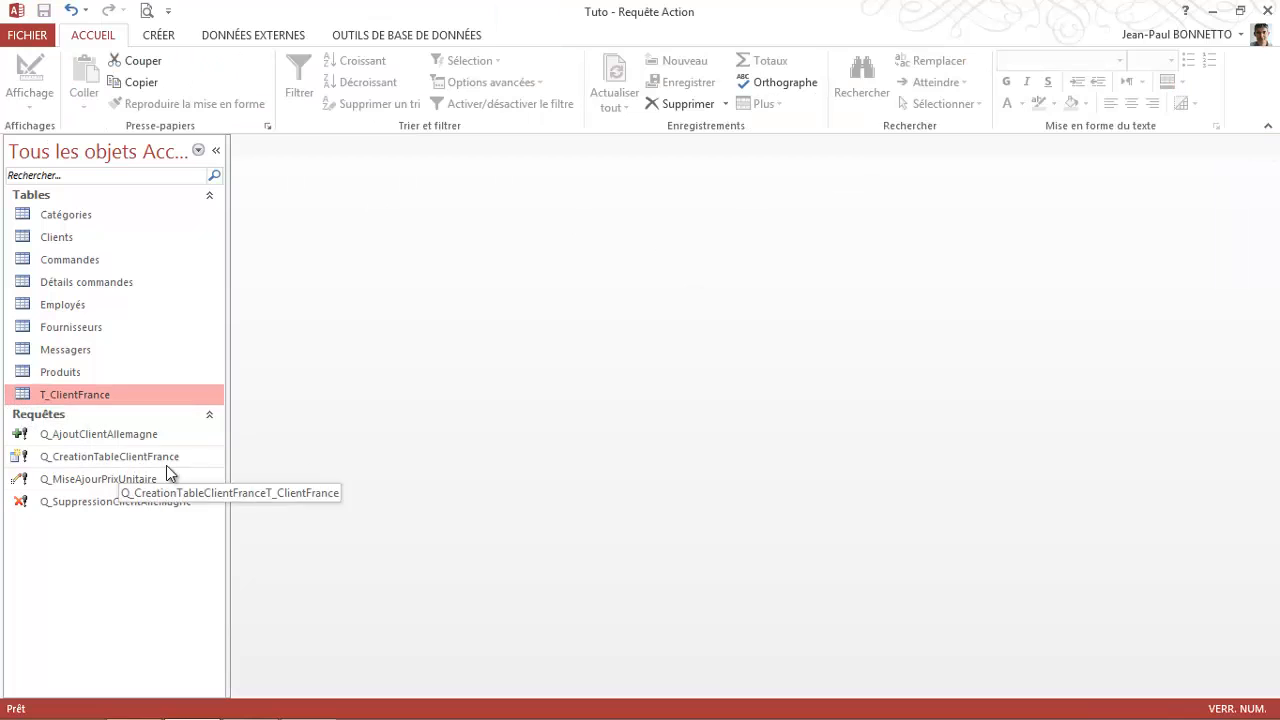
Step: Open the T_ClientFrance table and widen its Société and Code client columns
double_click(72, 396)
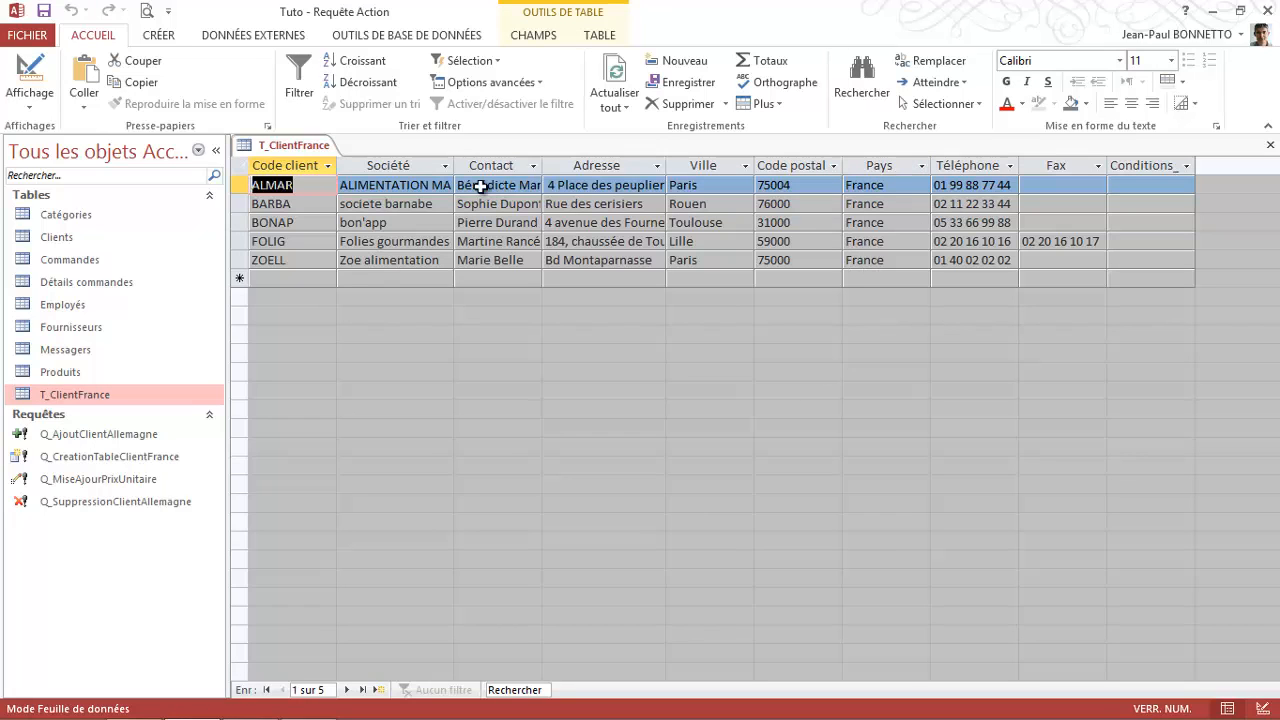
drag(455, 162, 491, 162)
drag(337, 165, 364, 165)
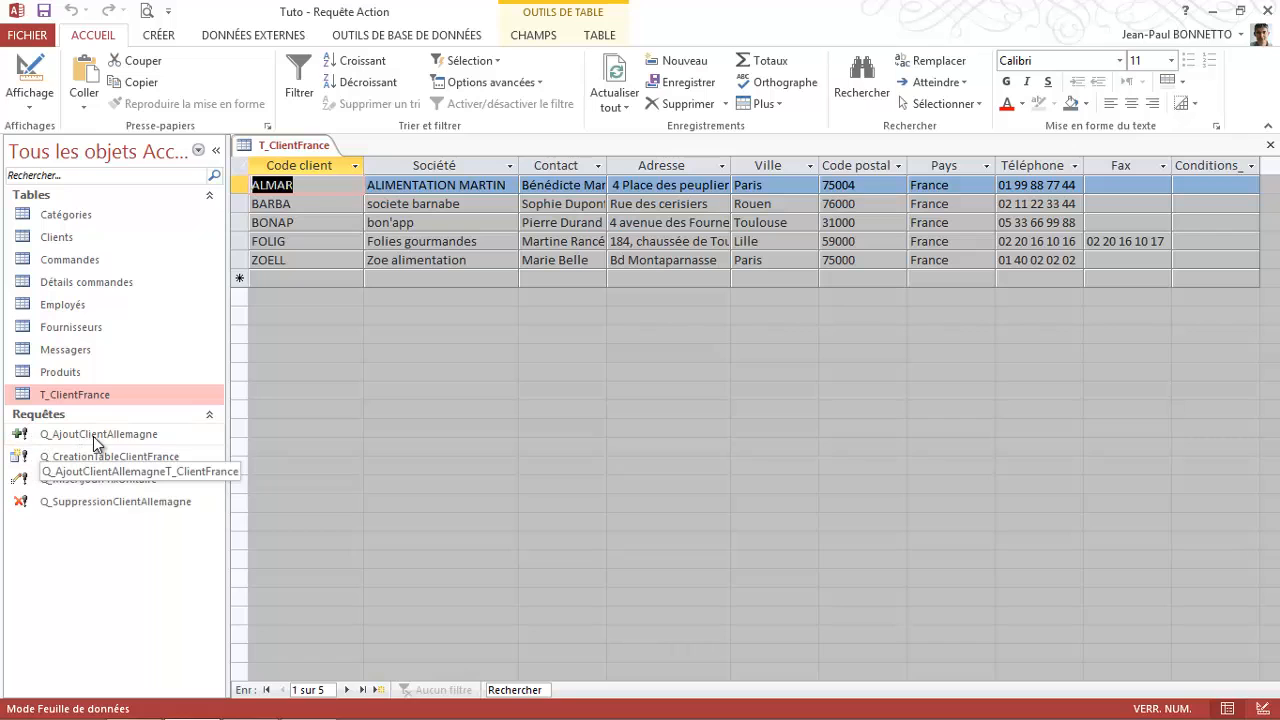
Step: Create a new query in design view without adding any table to it
click(155, 37)
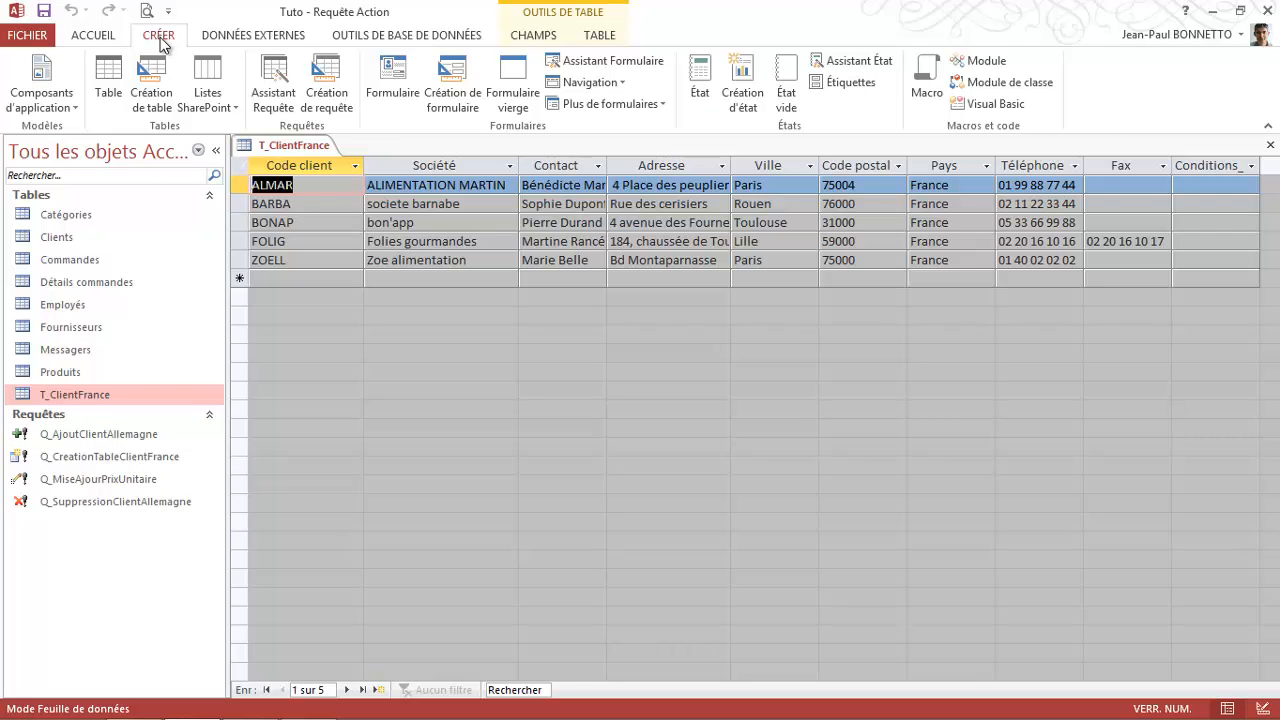
click(339, 100)
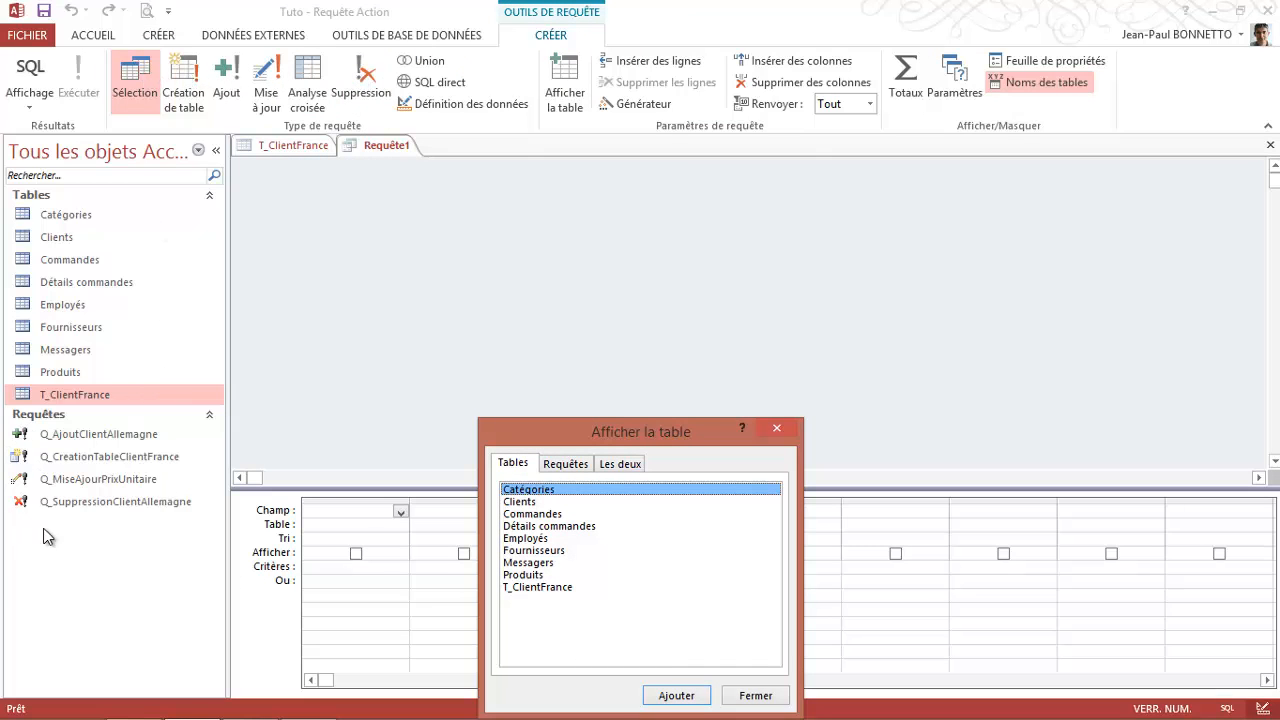
click(778, 430)
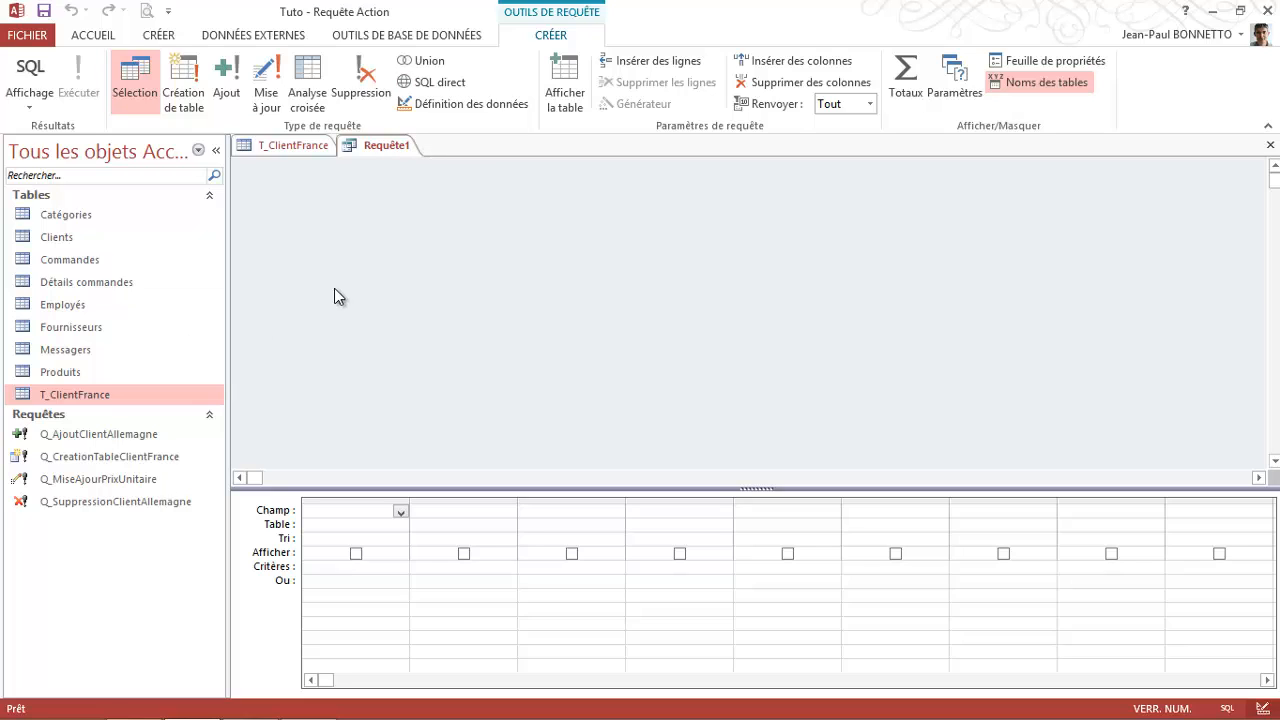
Step: Open the Q_CreationTableClientFrance query in design view, enlarge its grid slightly and close it without saving the changes
click(108, 460)
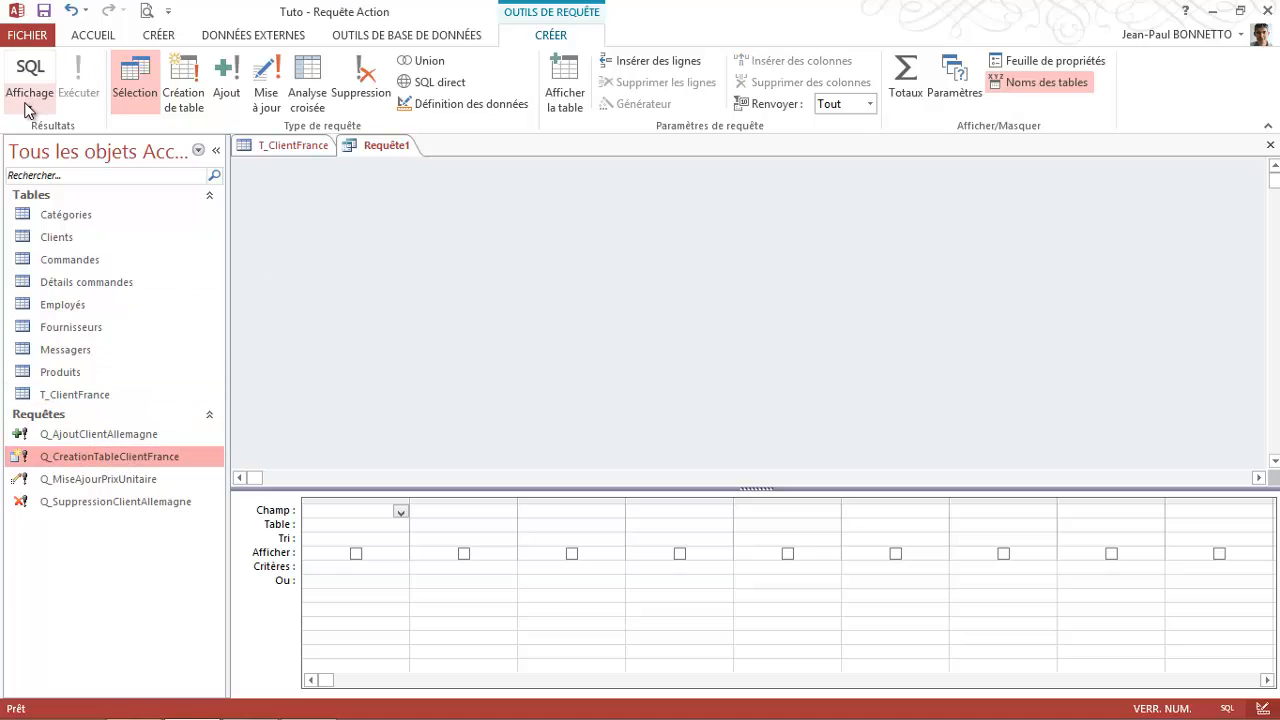
right_click(66, 458)
click(118, 493)
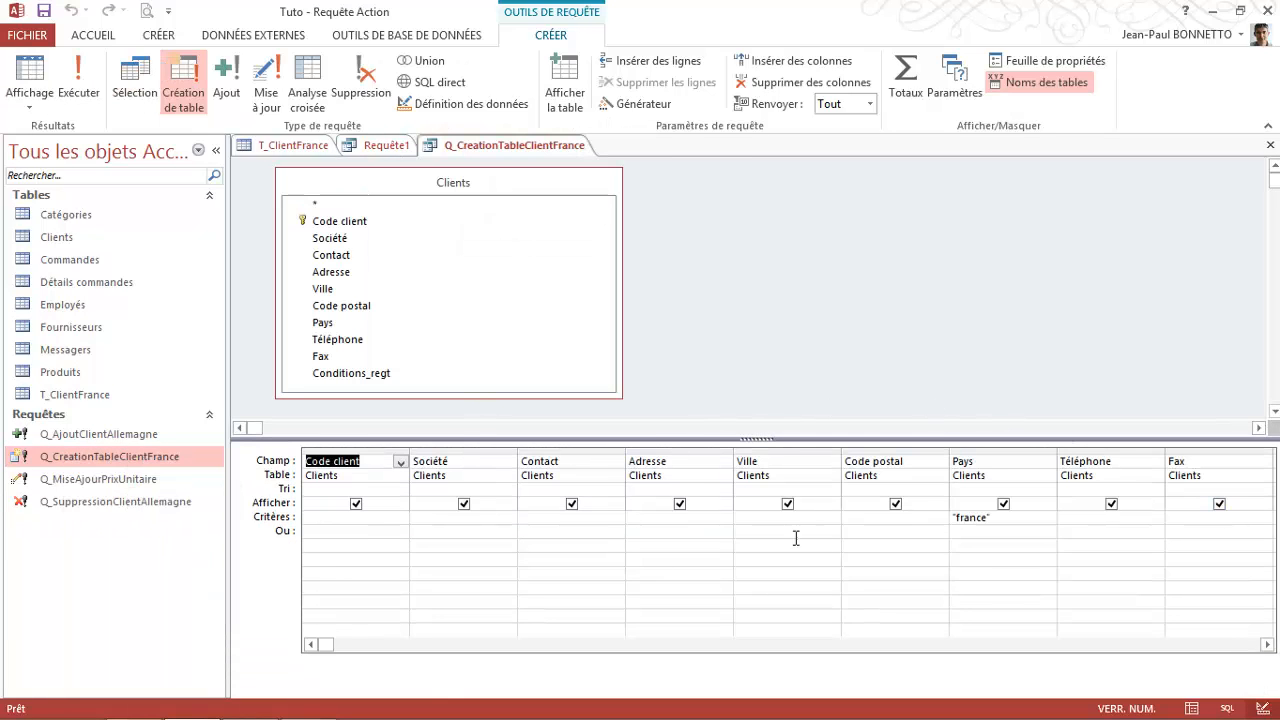
drag(938, 440, 920, 432)
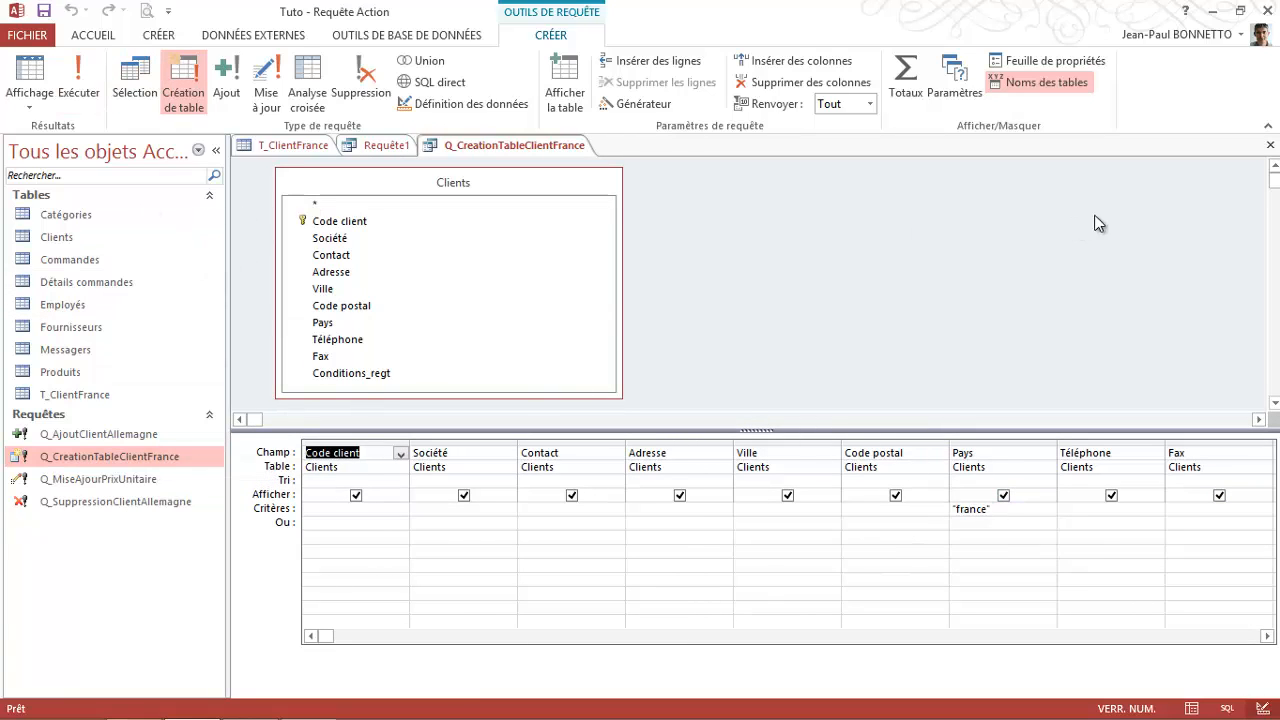
click(1270, 145)
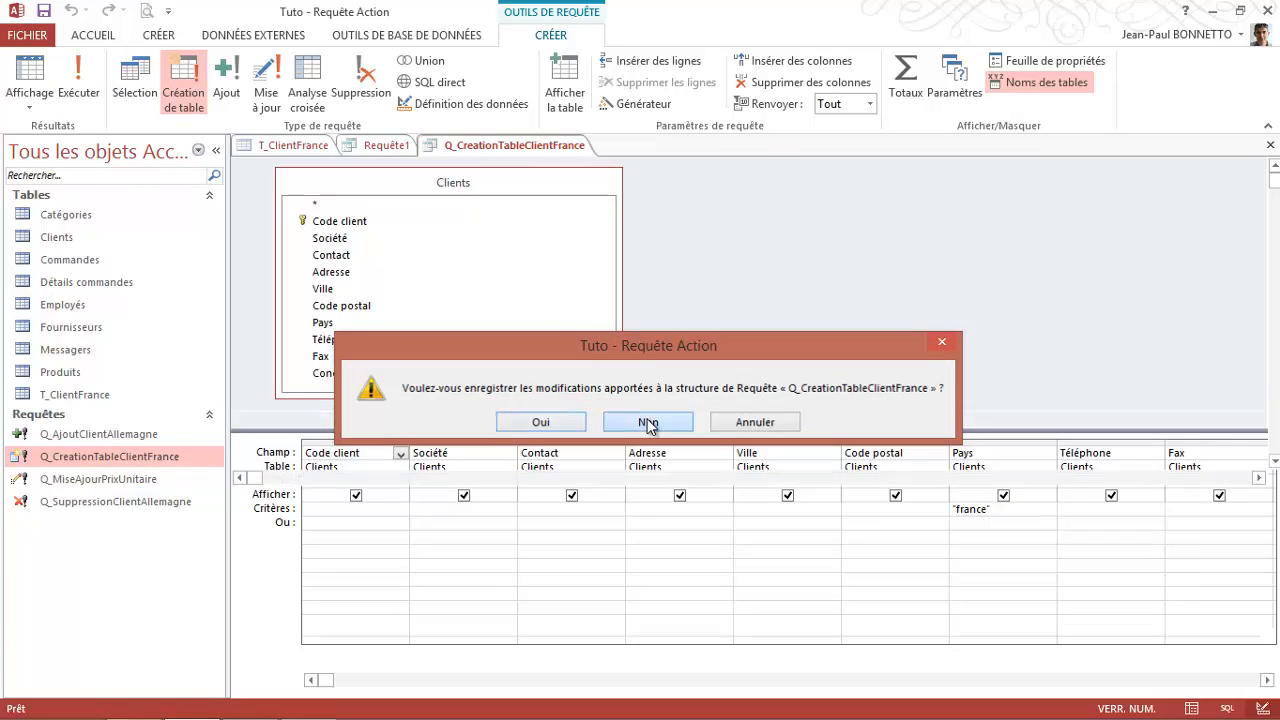
click(648, 421)
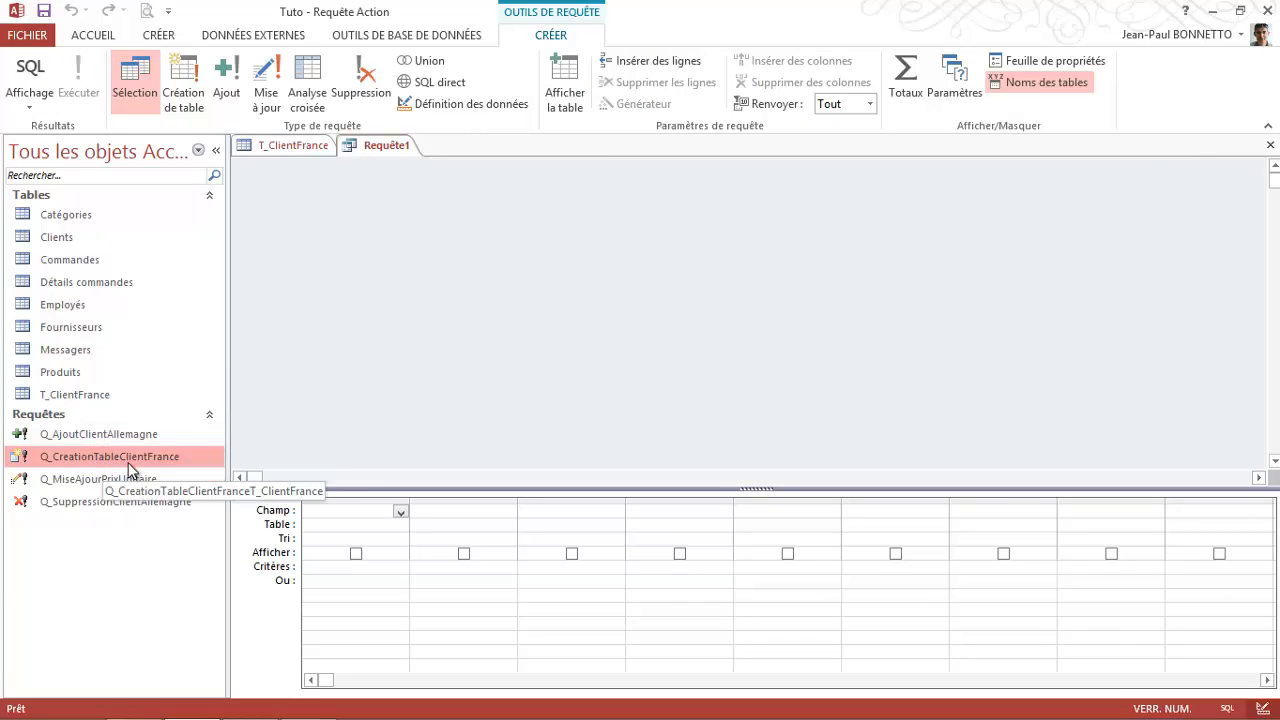
Step: Switch the empty new query to SQL view and close it
click(31, 69)
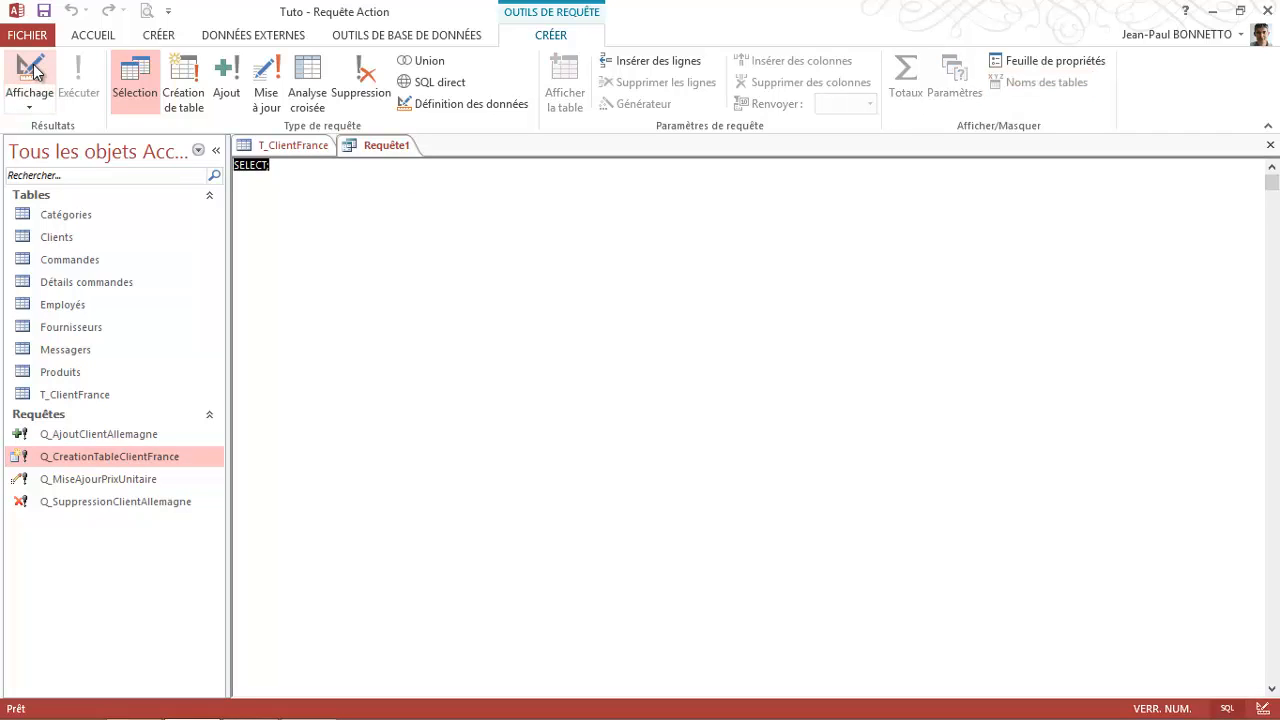
click(284, 217)
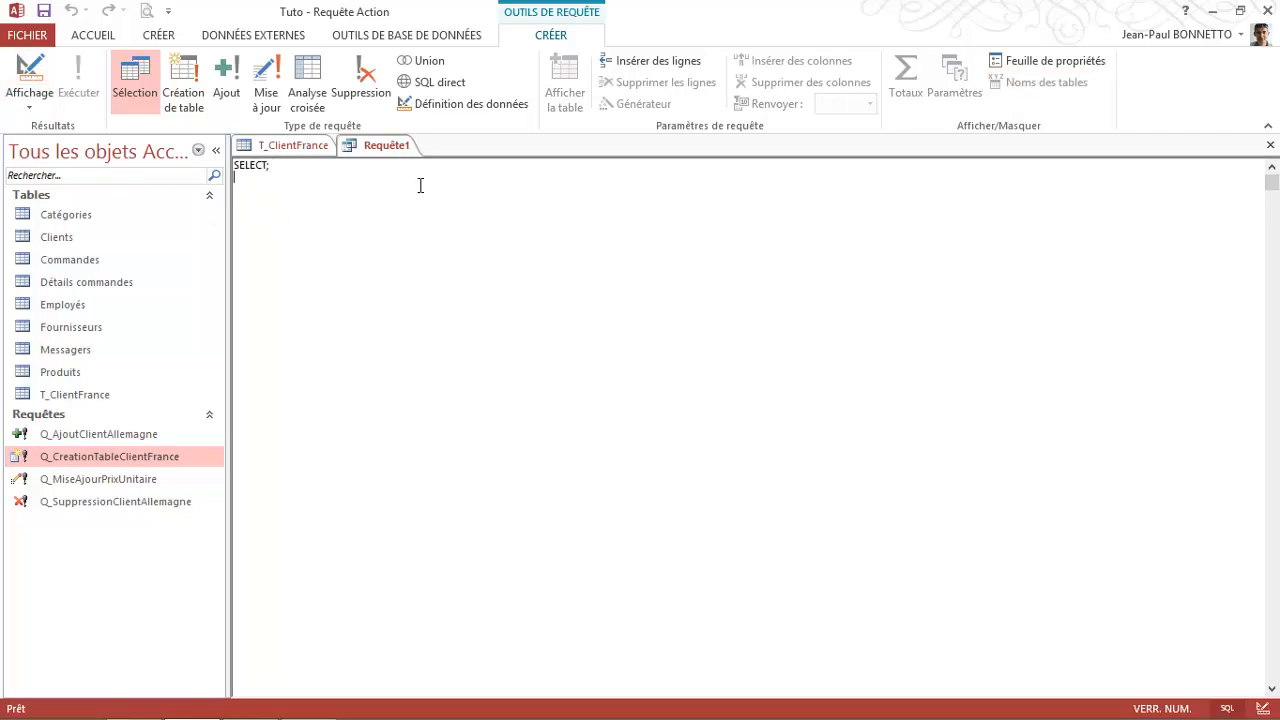
click(1270, 145)
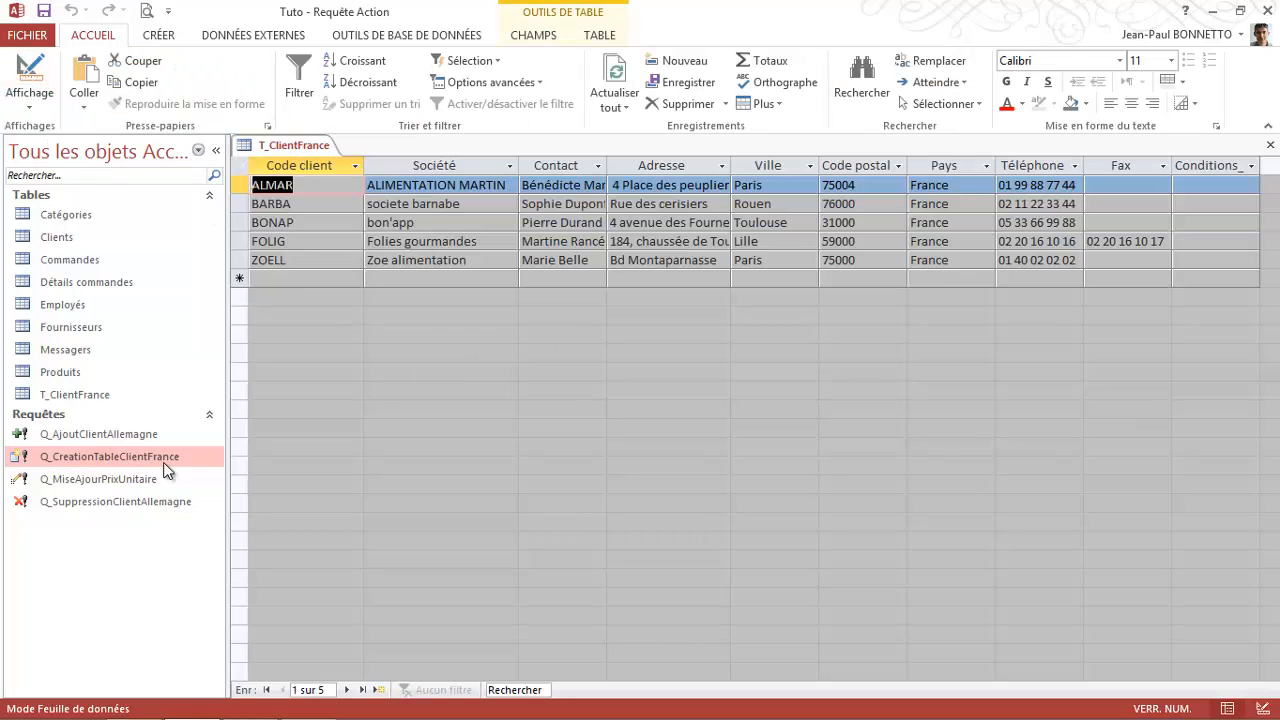
Step: Open the Q_CreationTableClientFrance query in design view and switch to SQL view to examine its statement
right_click(93, 457)
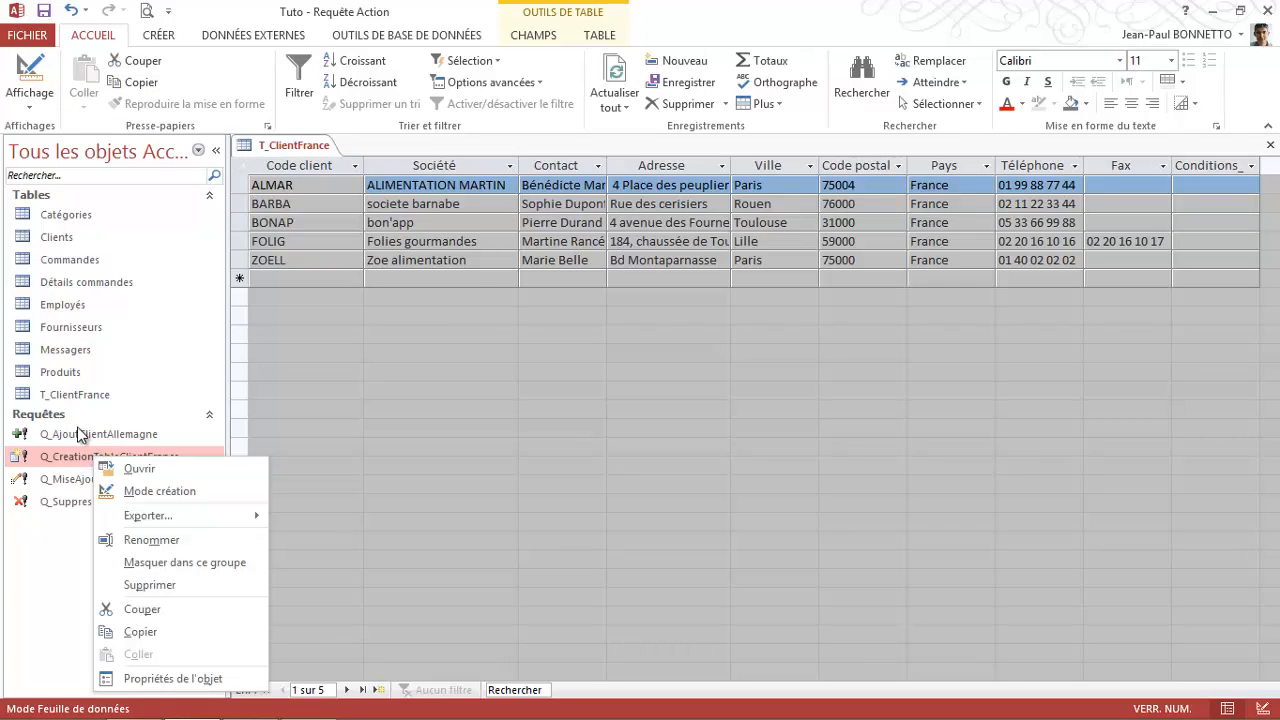
right_click(66, 456)
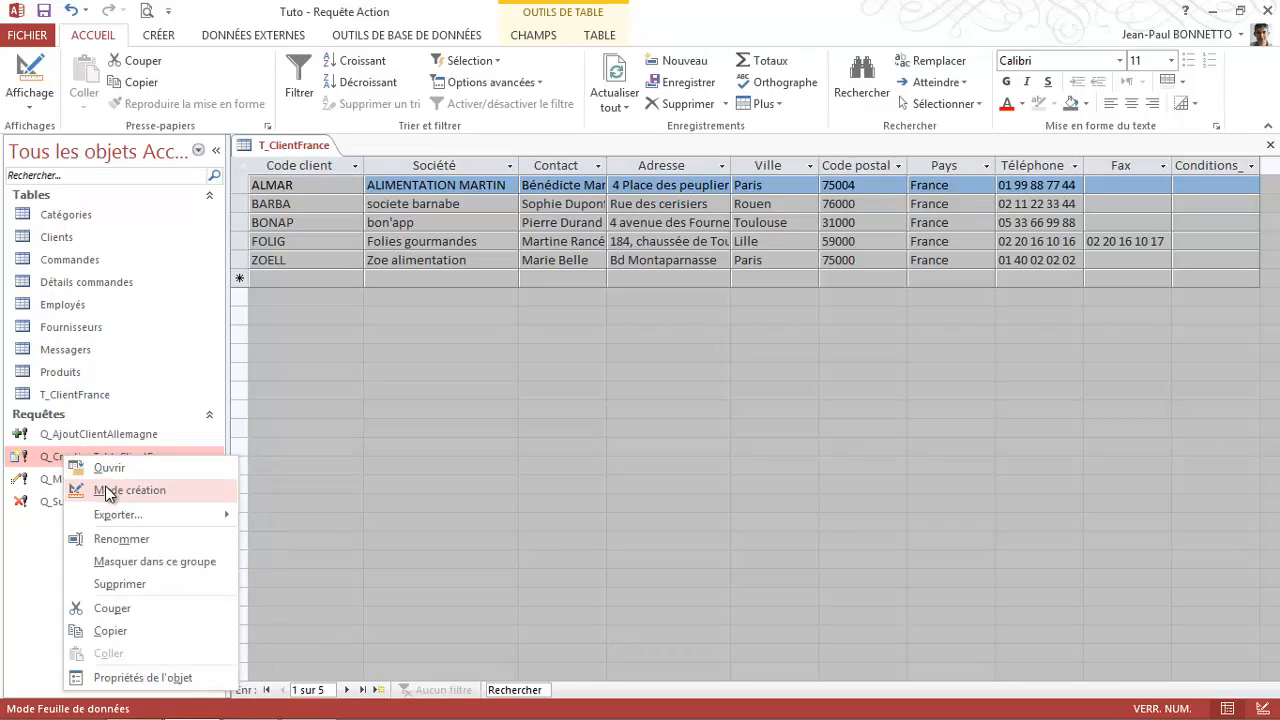
click(112, 490)
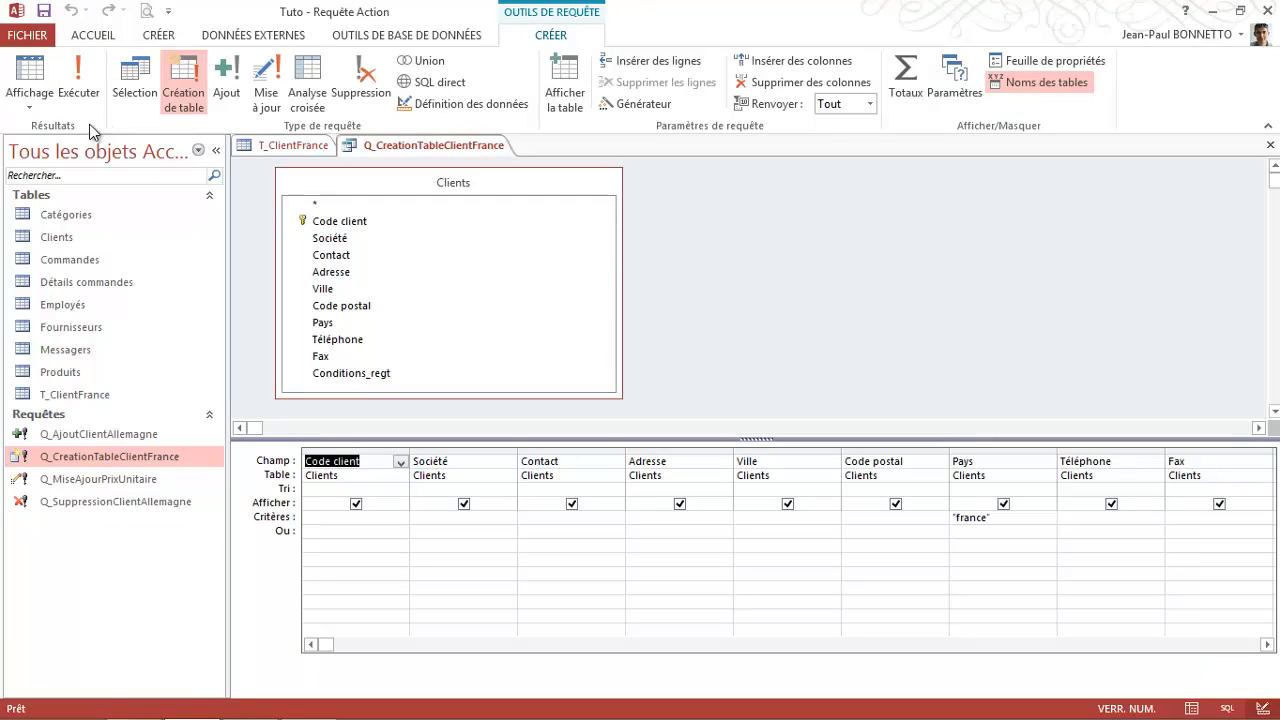
click(29, 108)
click(60, 172)
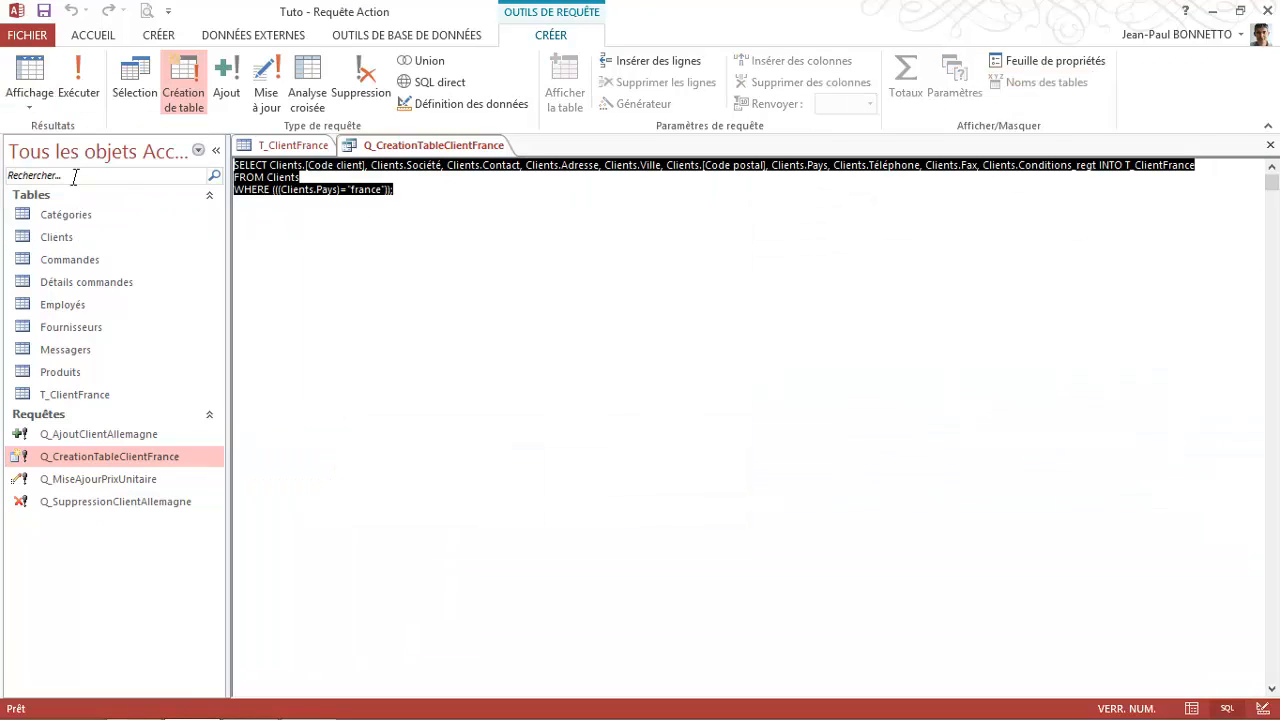
click(422, 192)
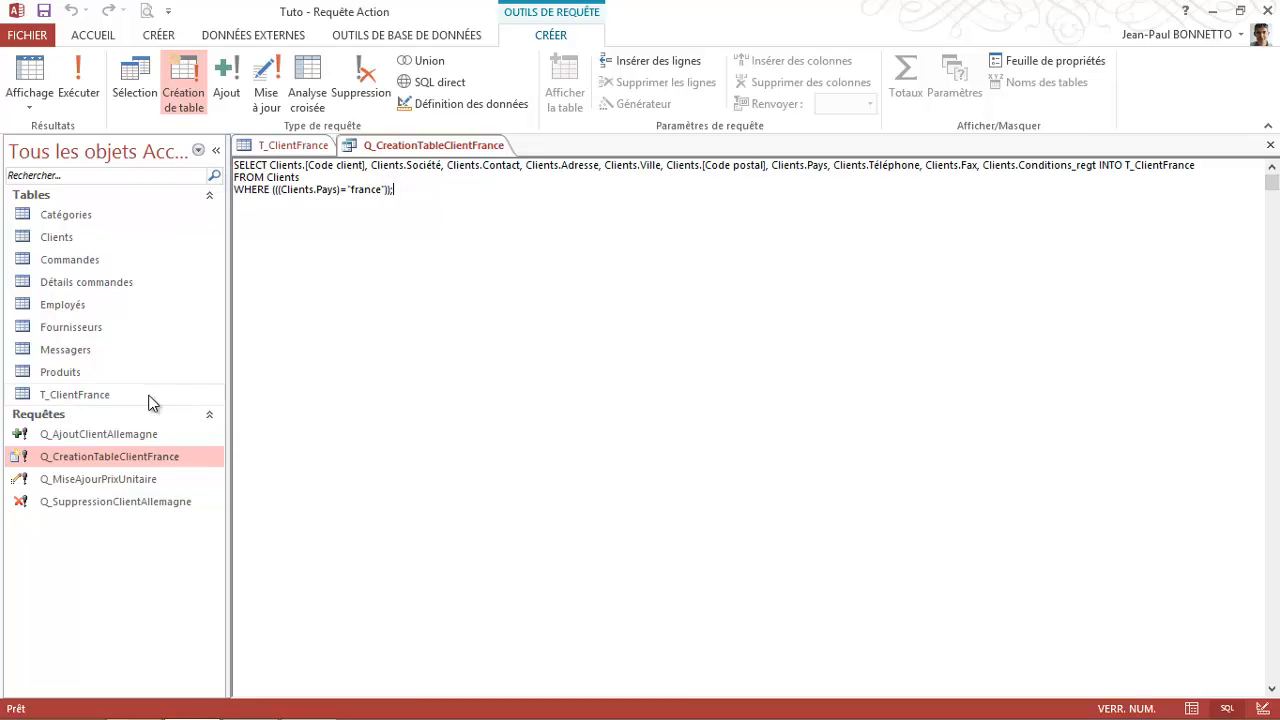
Step: Open the Q_MiseAjourPrixUnitaire query in design view and switch to SQL view to examine its statement
click(91, 434)
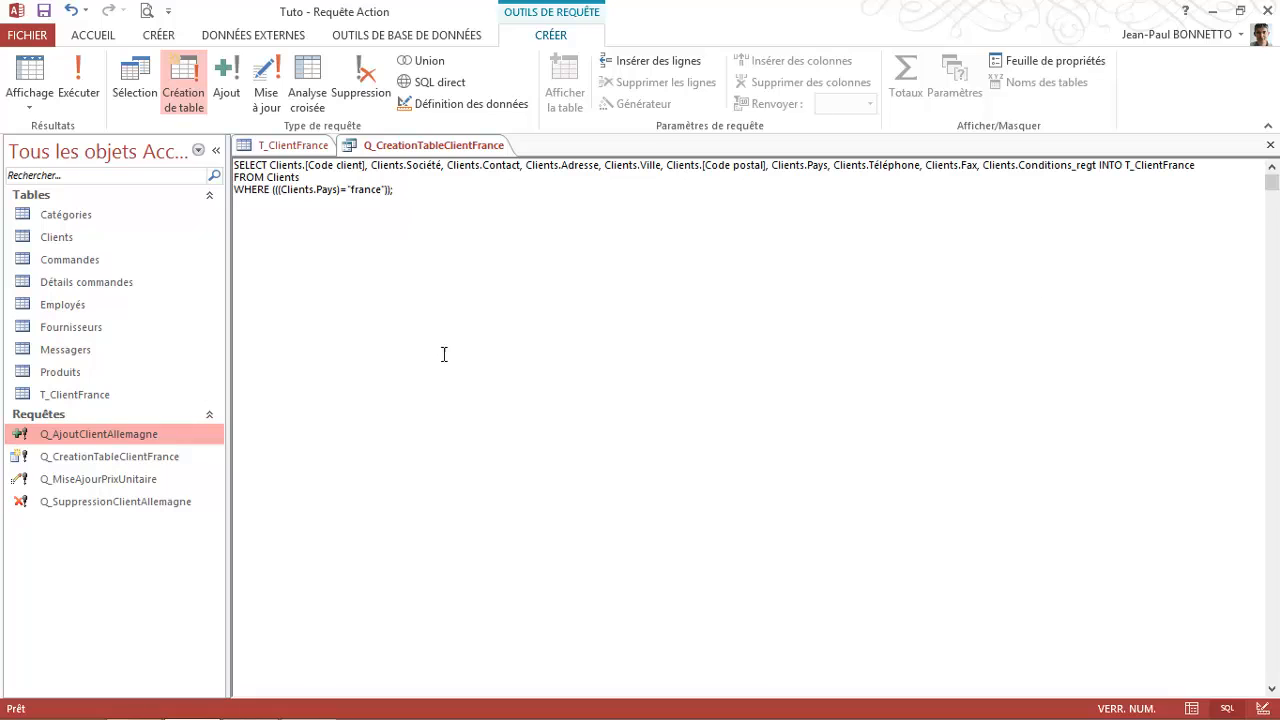
click(87, 481)
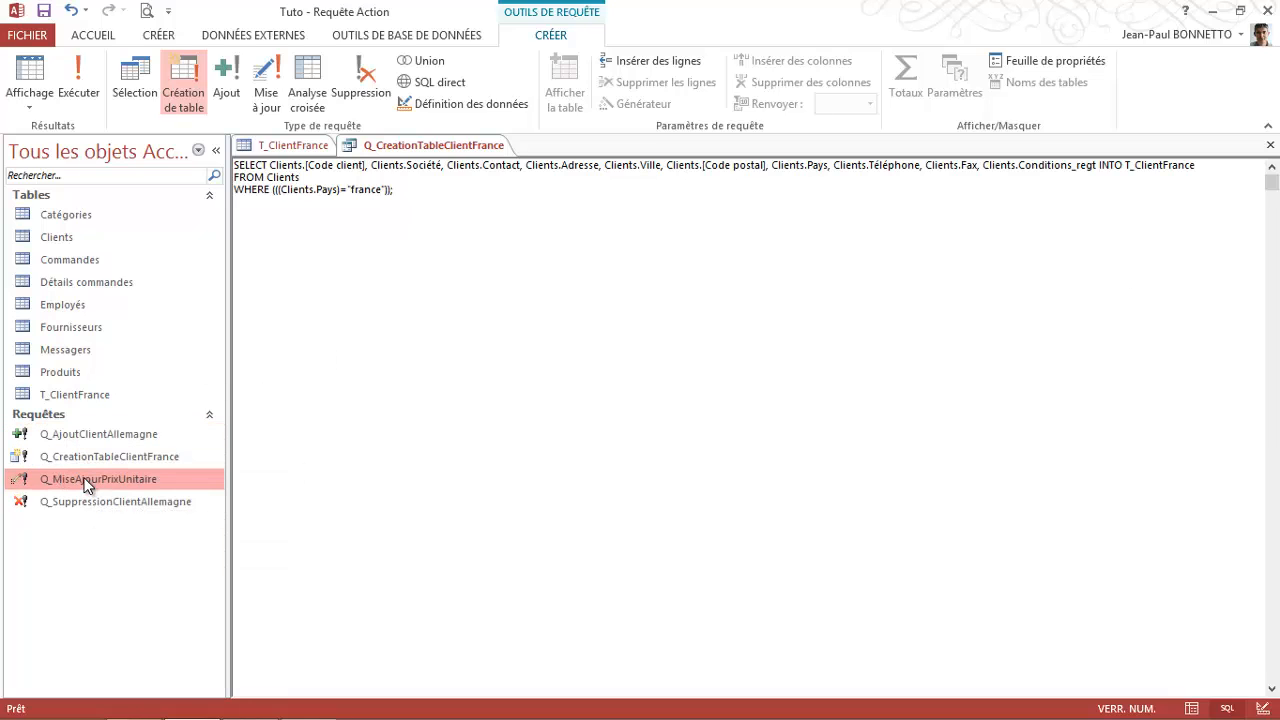
right_click(87, 484)
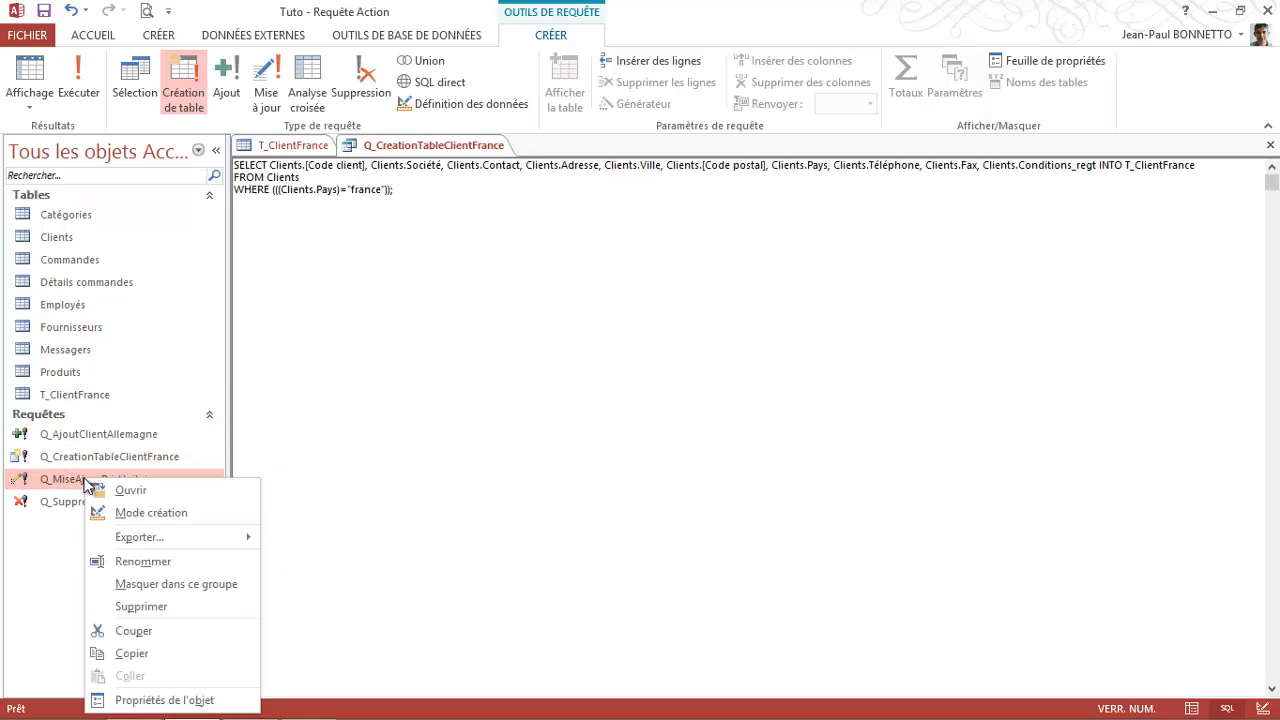
click(137, 511)
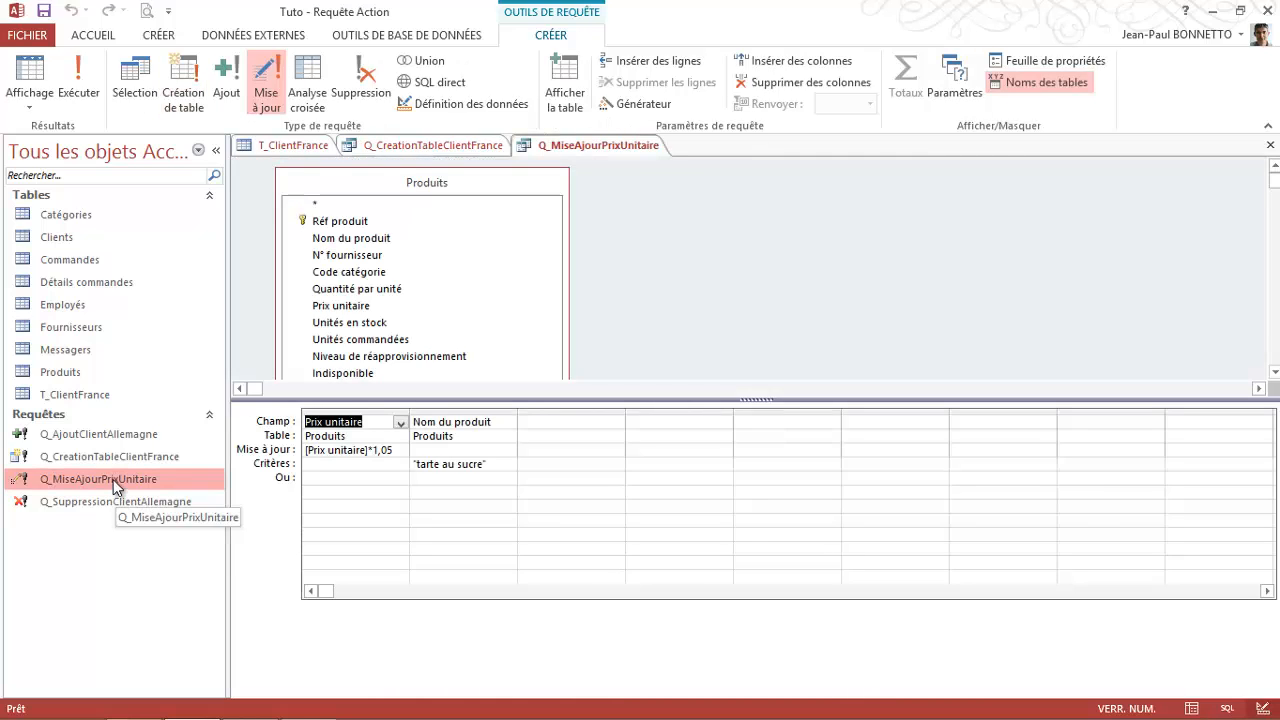
right_click(594, 147)
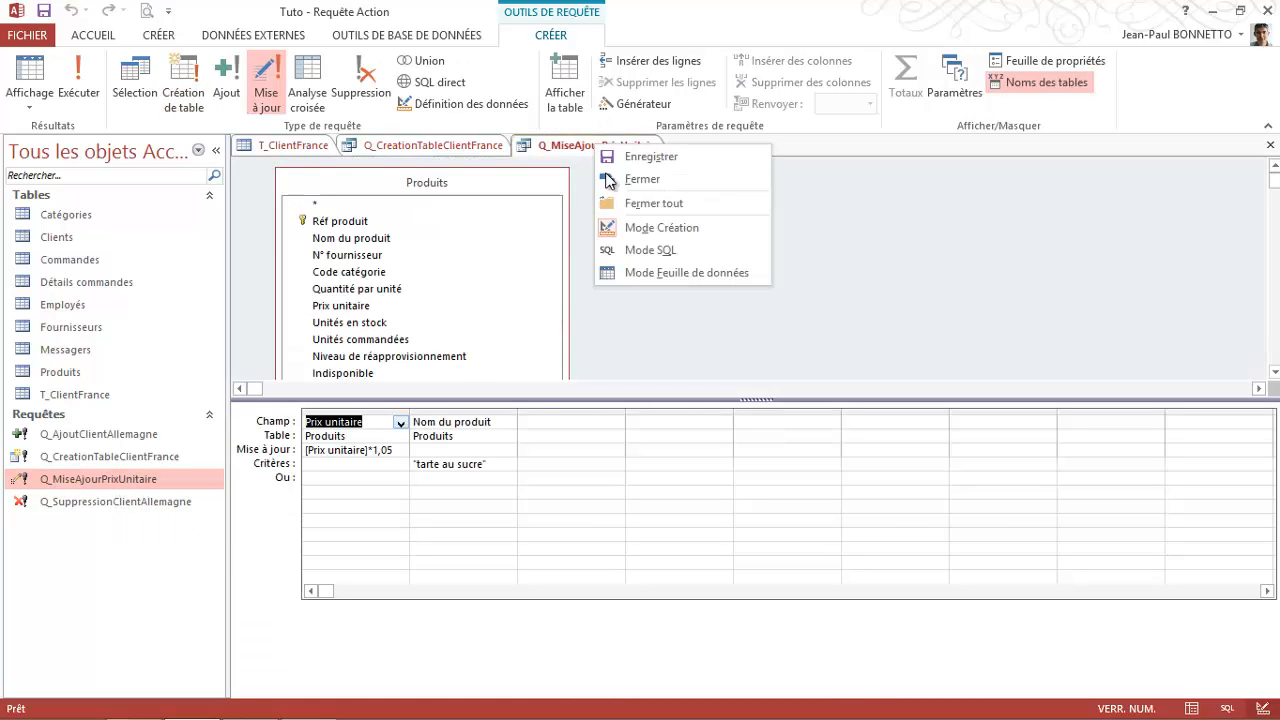
click(650, 250)
click(497, 205)
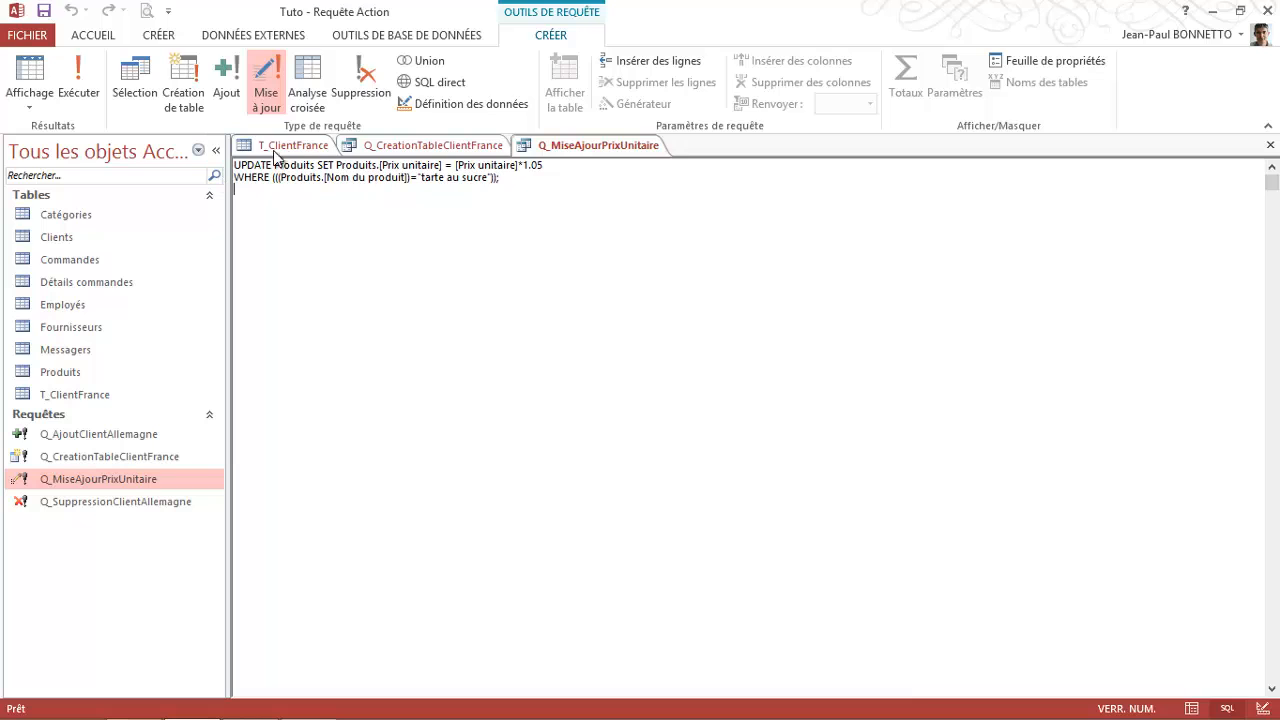
Step: Close the Q_MiseAjourPrixUnitaire and Q_CreationTableClientFrance queries, keeping the T_ClientFrance table open
click(29, 100)
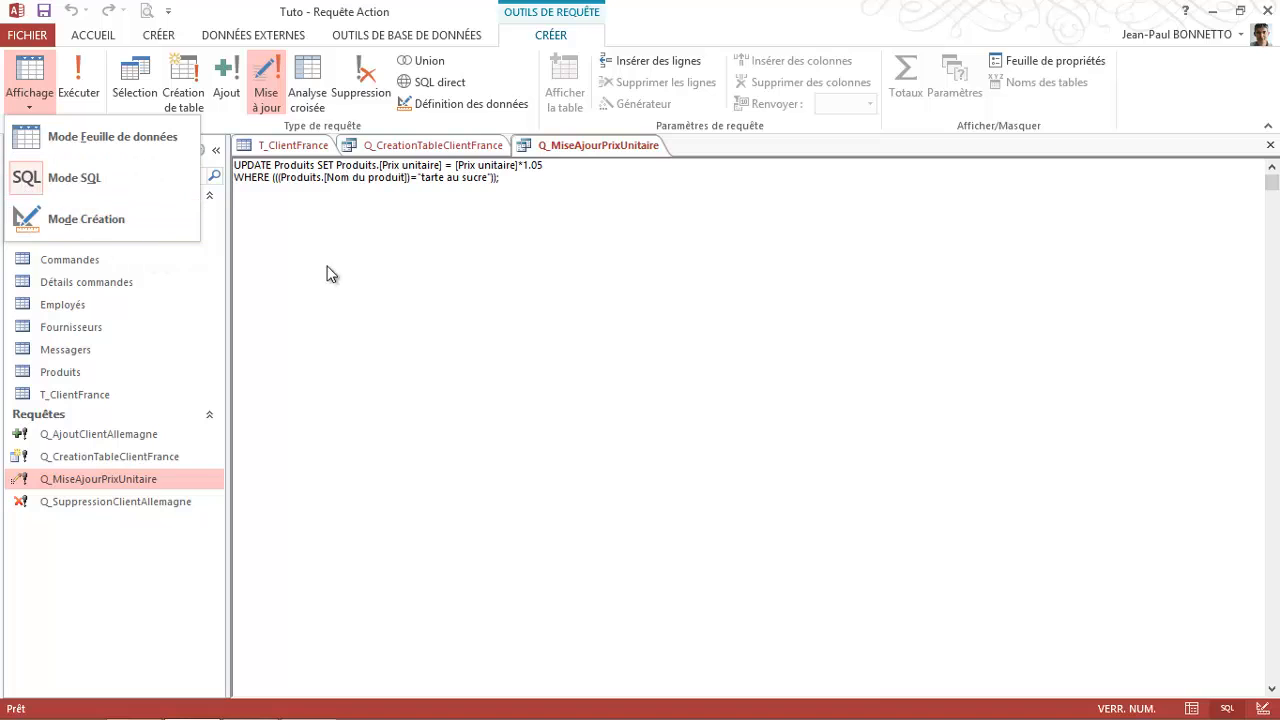
click(337, 237)
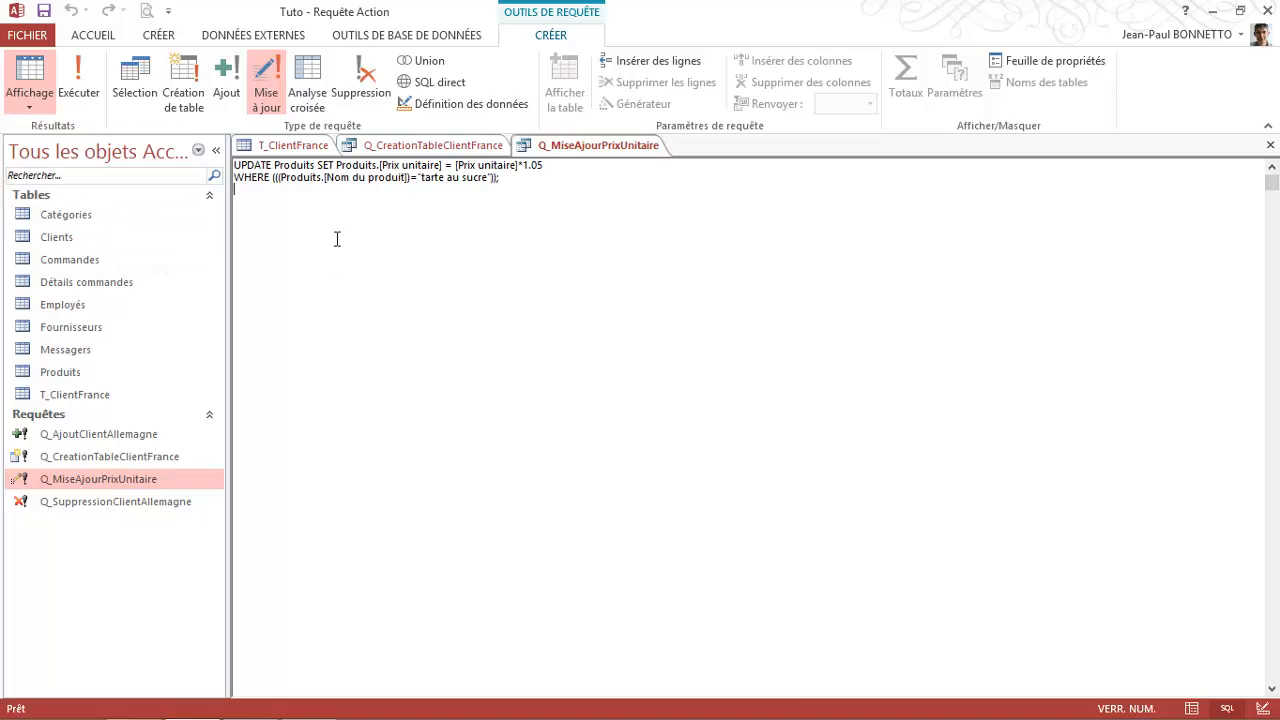
click(1270, 145)
click(1270, 145)
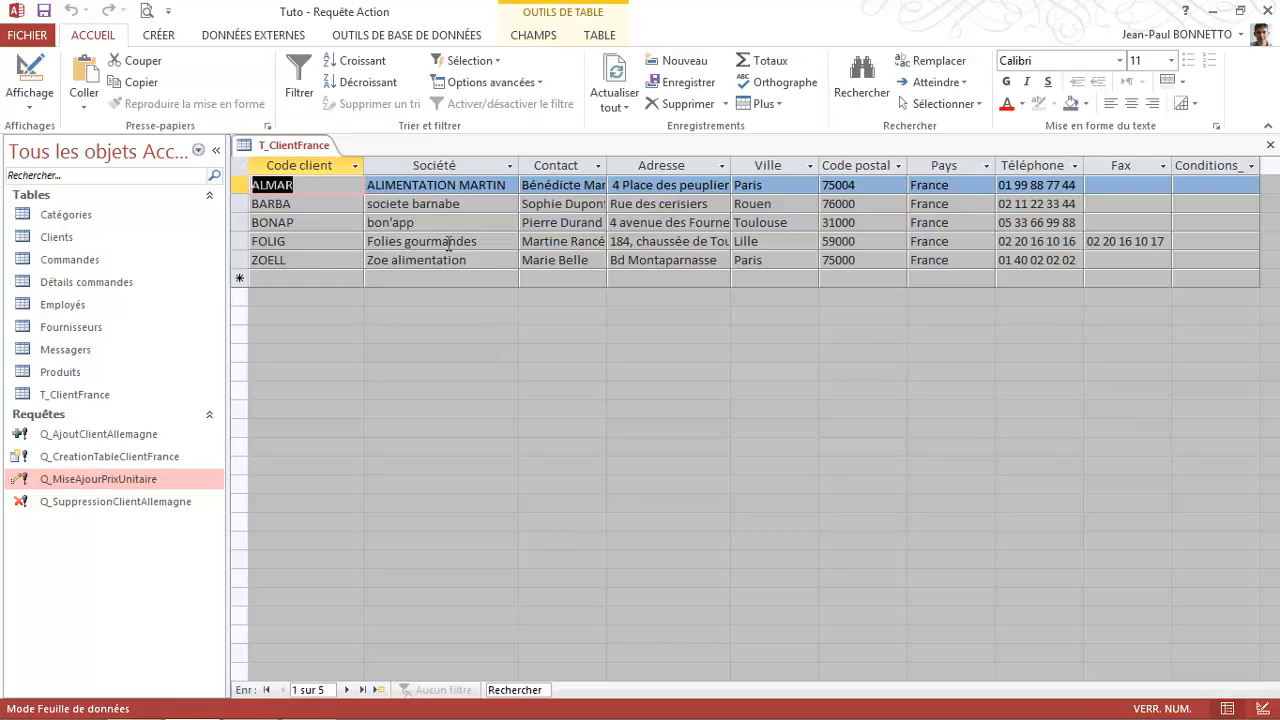